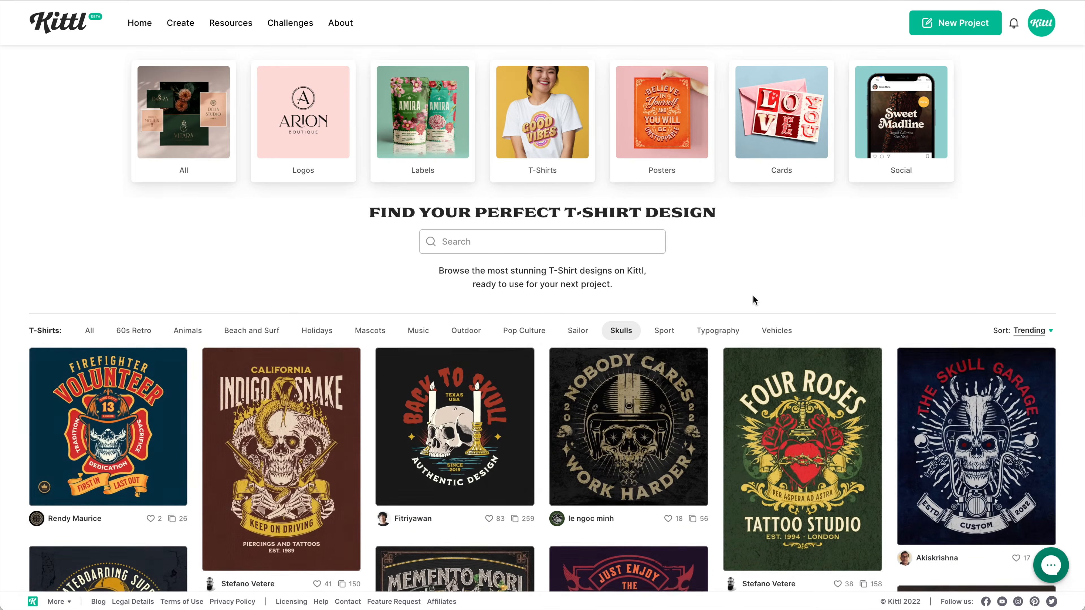
Browse the skull T-shirt designs for inspiration and start a new blank project.
{"action": "scroll", "coordinate": [753, 300], "scroll_direction": "down", "scroll_amount": 3}
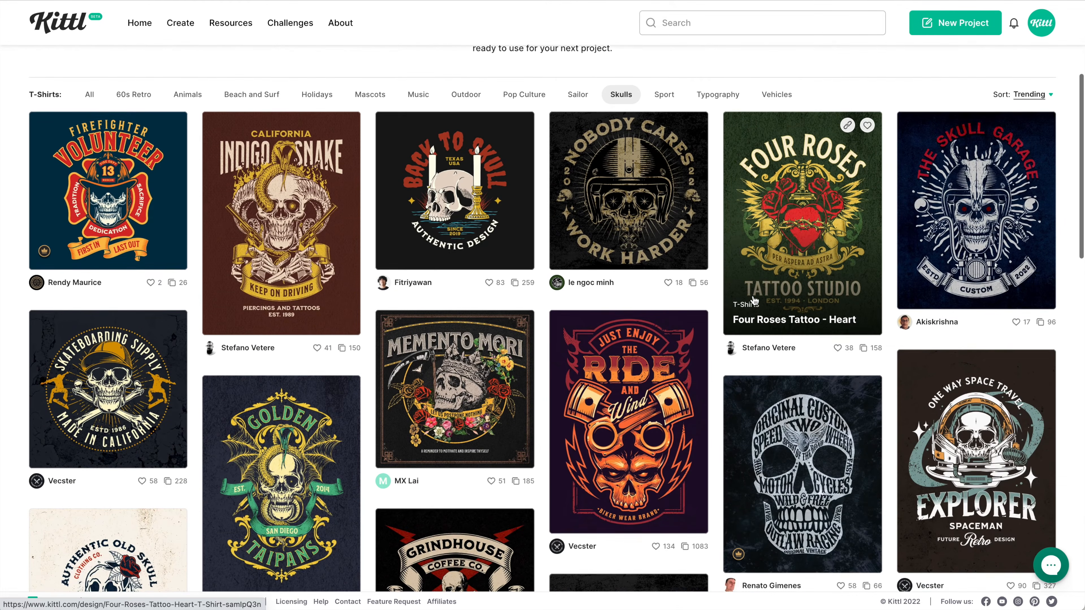
{"action": "scroll", "coordinate": [536, 368], "scroll_direction": "down", "scroll_amount": 2}
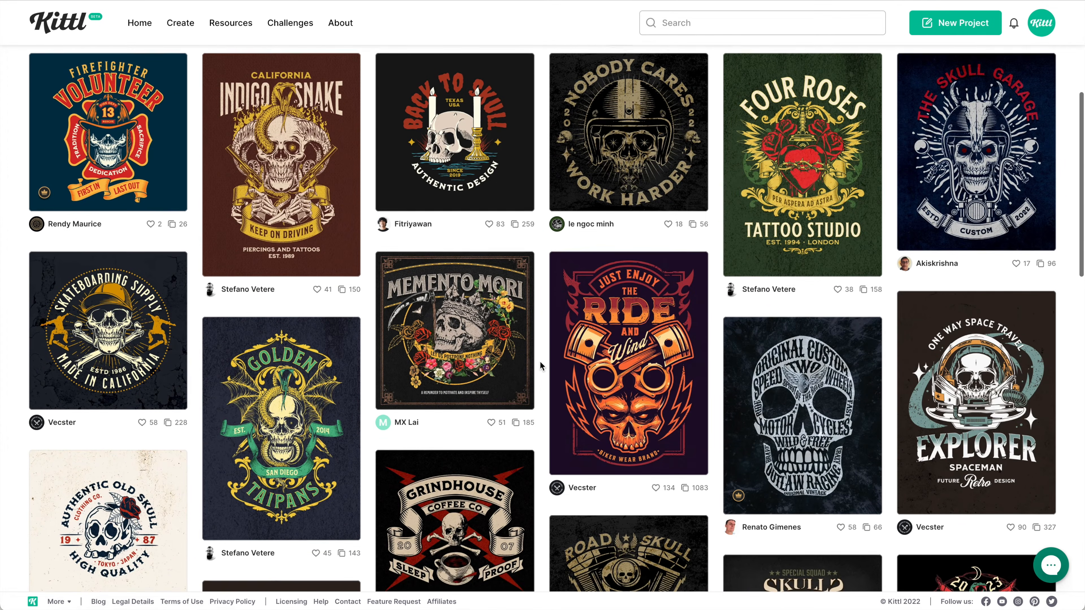
{"action": "scroll", "coordinate": [540, 361], "scroll_direction": "down", "scroll_amount": 5}
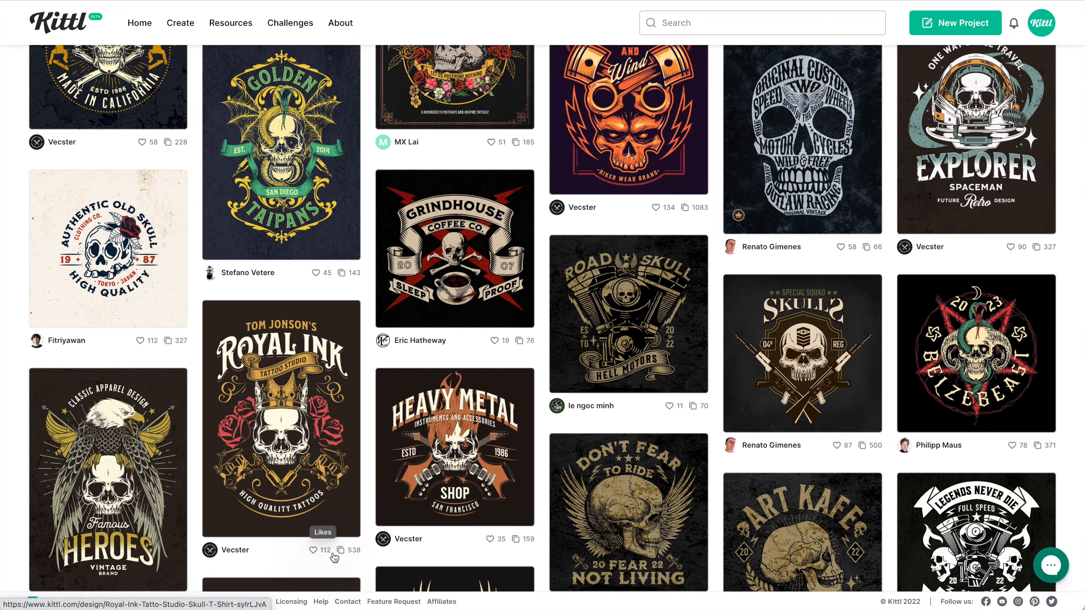
{"action": "scroll", "coordinate": [335, 555], "scroll_direction": "down", "scroll_amount": 3}
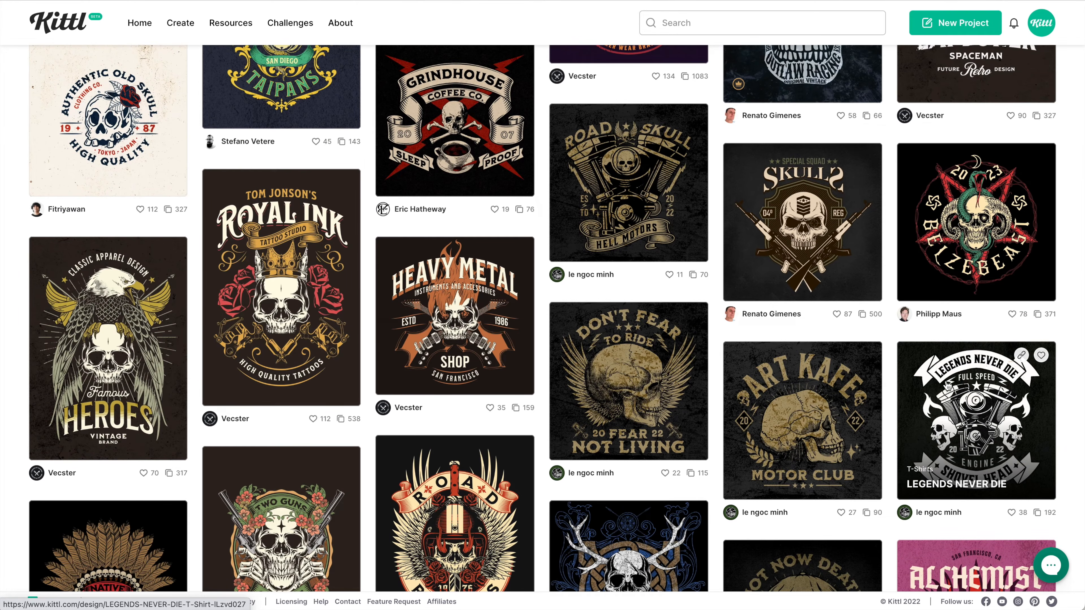
{"action": "scroll", "coordinate": [922, 429], "scroll_direction": "down", "scroll_amount": 5}
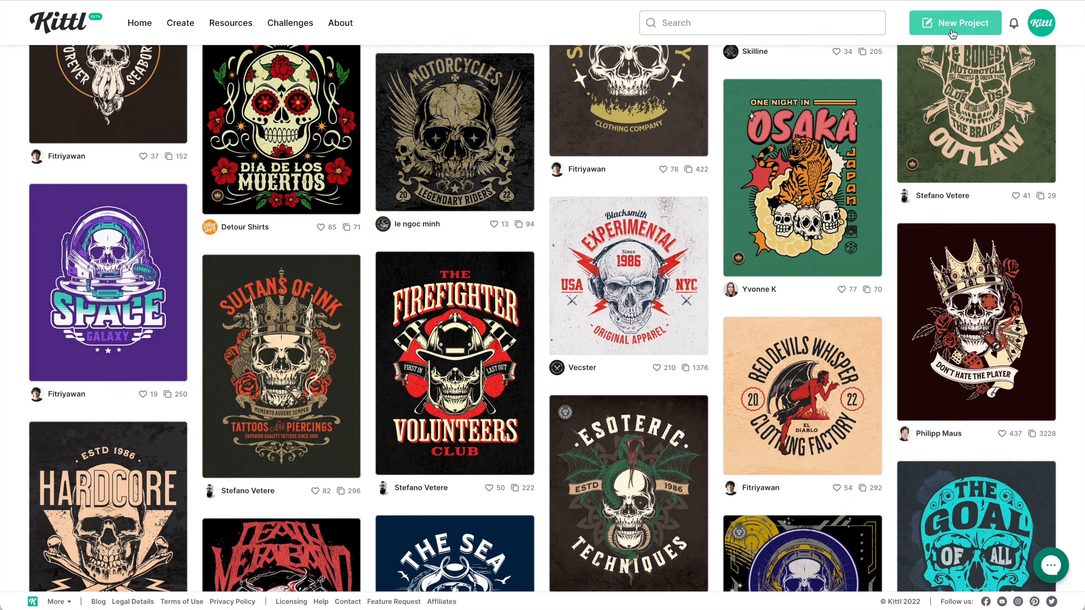
{"action": "left_click", "coordinate": [952, 33]}
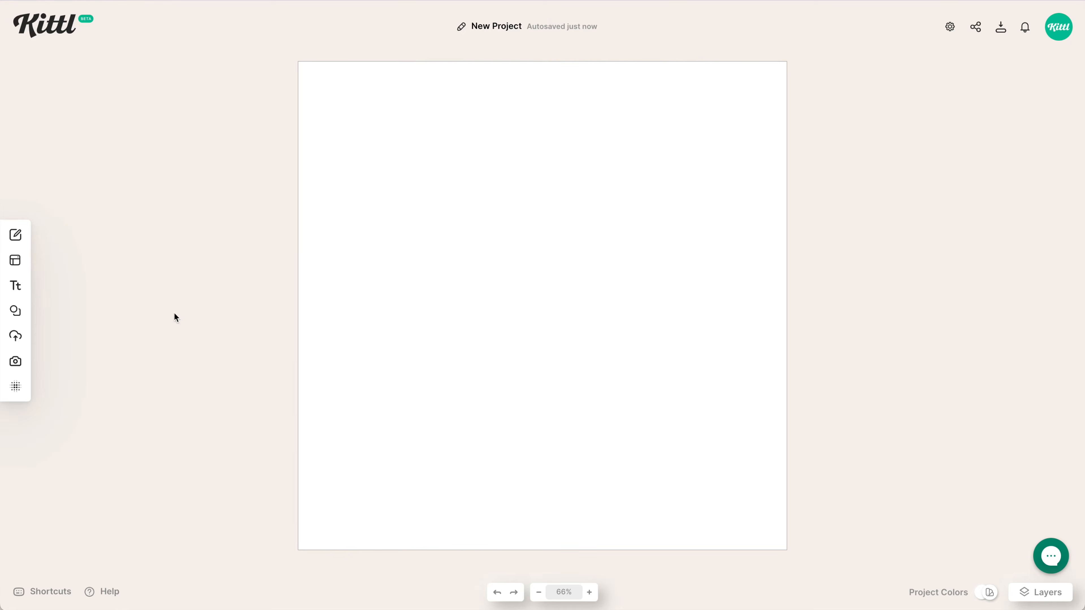
Search the elements library for "helmet".
{"action": "left_click", "coordinate": [24, 311]}
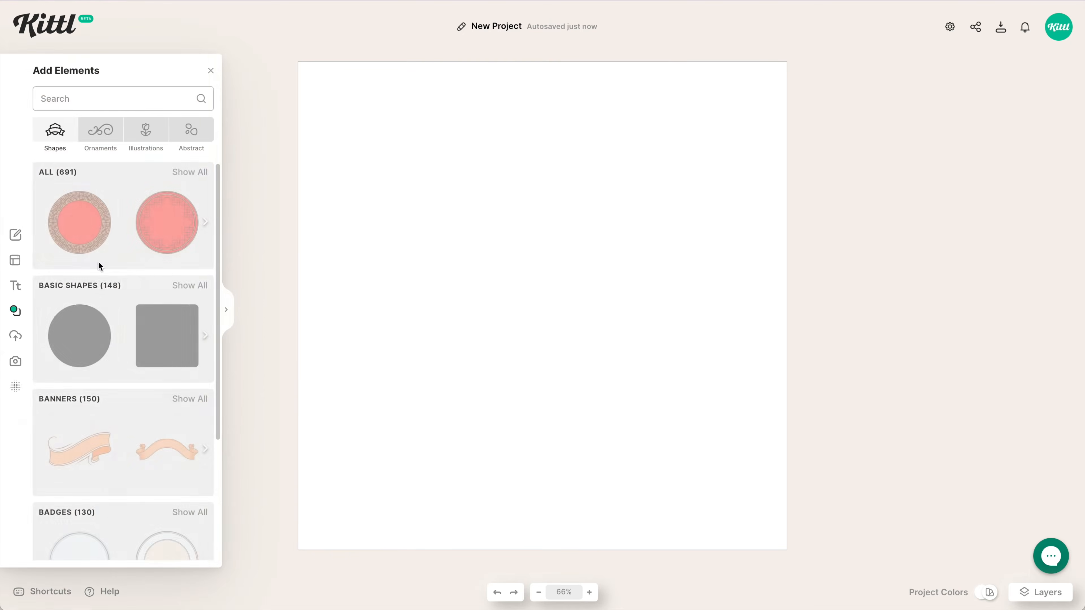
{"action": "left_click", "coordinate": [121, 99]}
{"action": "type", "text": "helmet"}
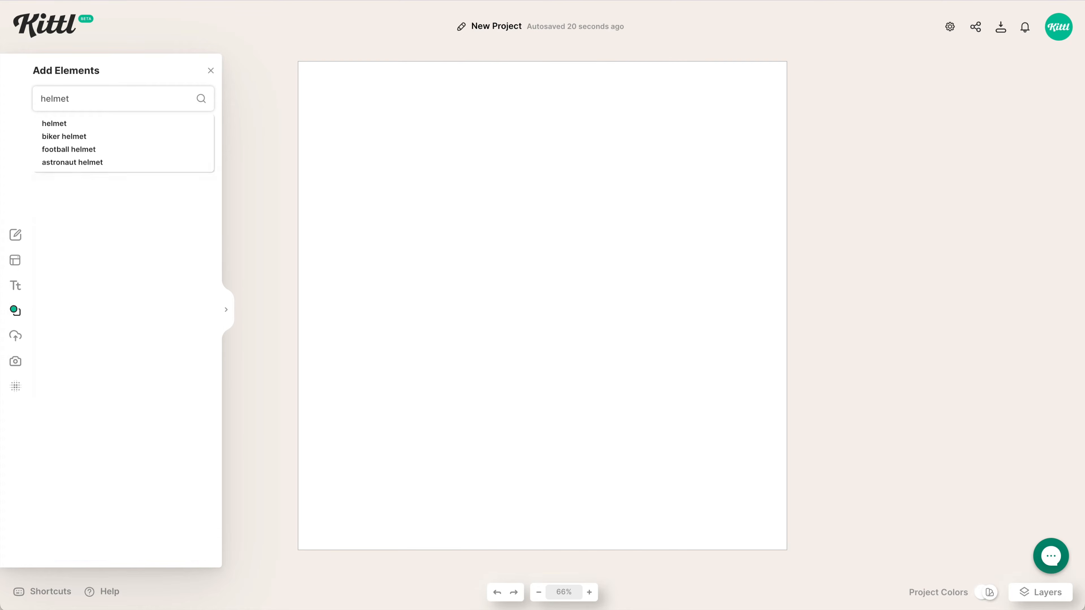
{"action": "key", "text": "Return"}
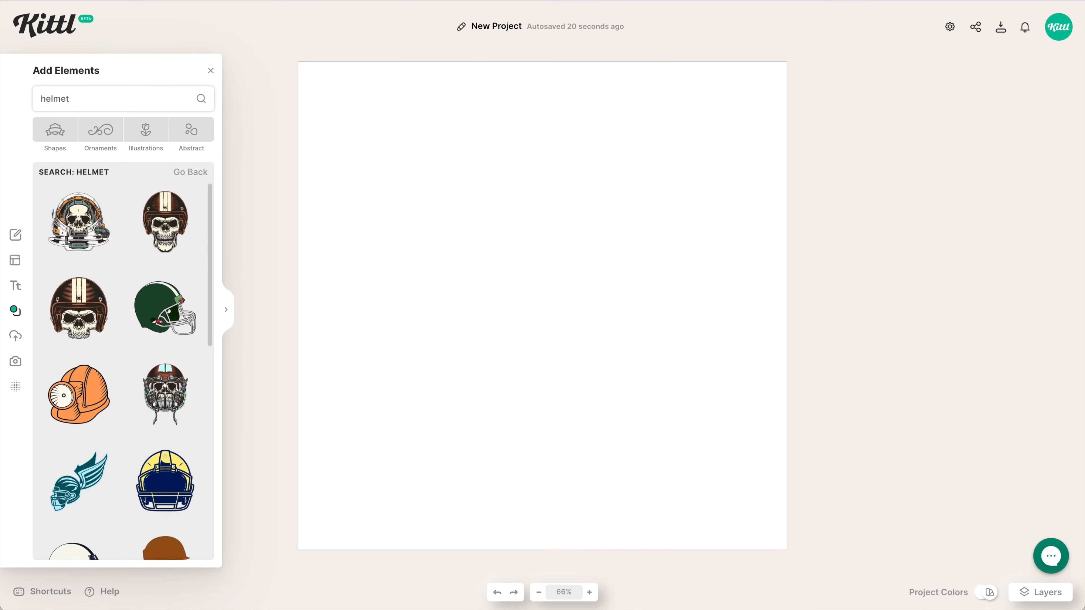
Add the skull with the brown striped helmet and a full lower jaw to the canvas and enlarge it.
{"action": "scroll", "coordinate": [137, 299], "scroll_direction": "down", "scroll_amount": 2}
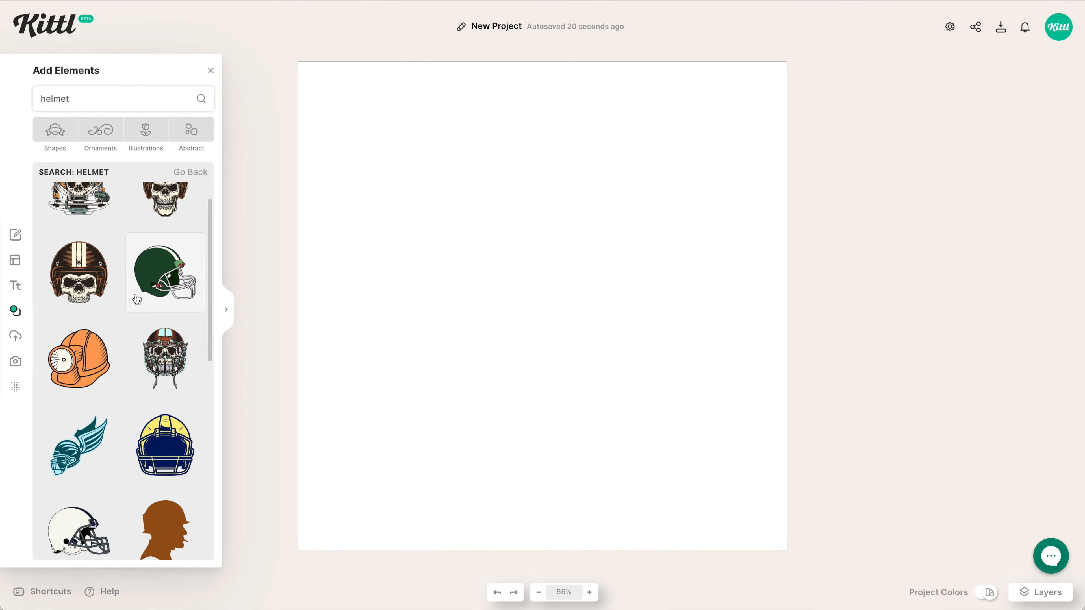
{"action": "scroll", "coordinate": [137, 299], "scroll_direction": "down", "scroll_amount": 3}
{"action": "scroll", "coordinate": [137, 300], "scroll_direction": "down", "scroll_amount": 2}
{"action": "scroll", "coordinate": [136, 299], "scroll_direction": "down", "scroll_amount": 5}
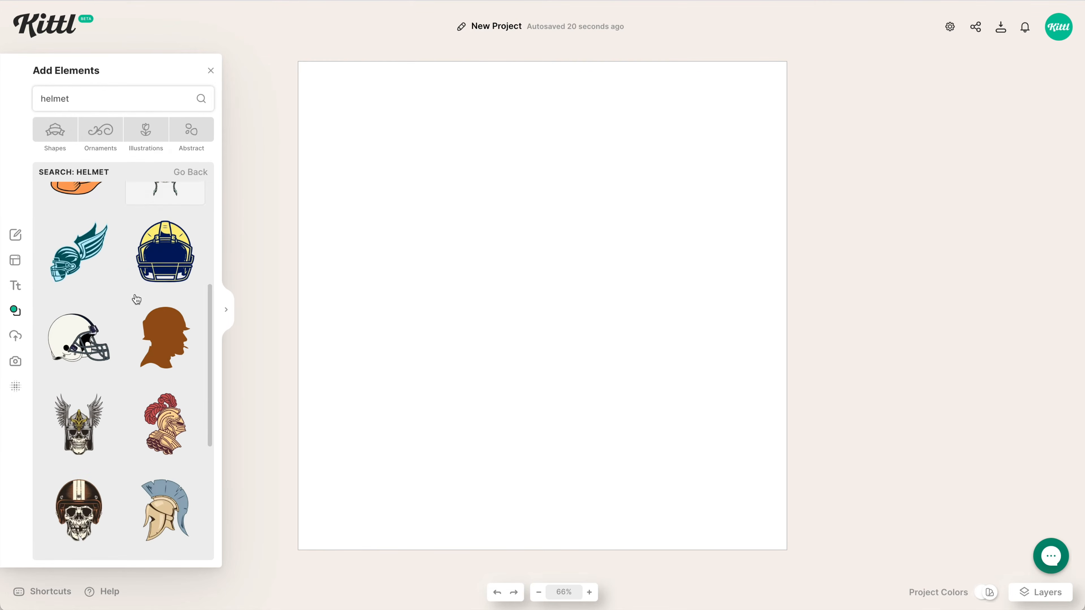
{"action": "scroll", "coordinate": [137, 299], "scroll_direction": "down", "scroll_amount": 1}
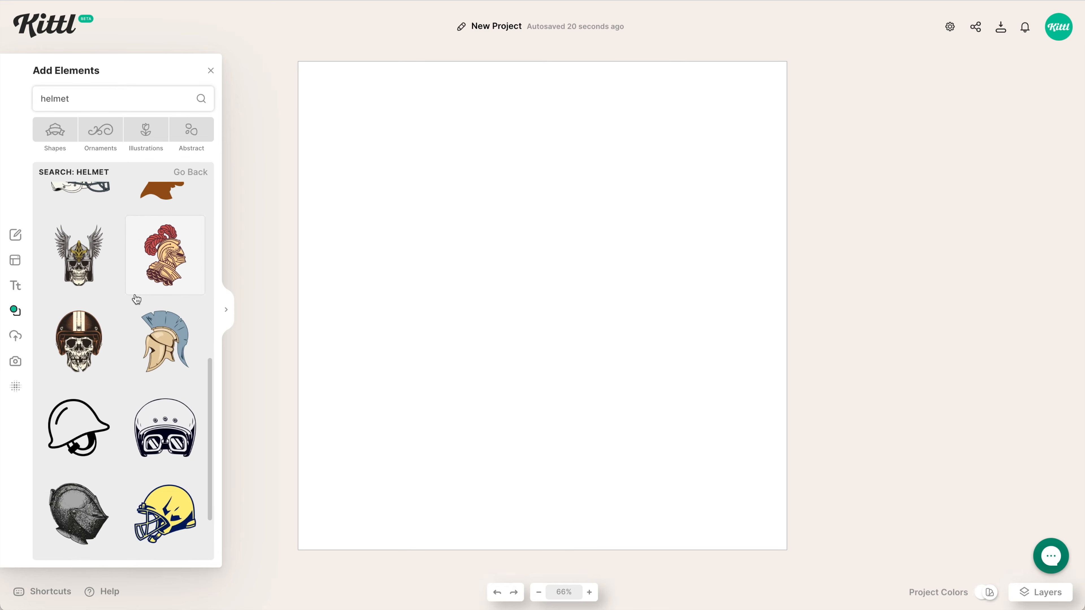
{"action": "scroll", "coordinate": [85, 358], "scroll_direction": "down", "scroll_amount": 1}
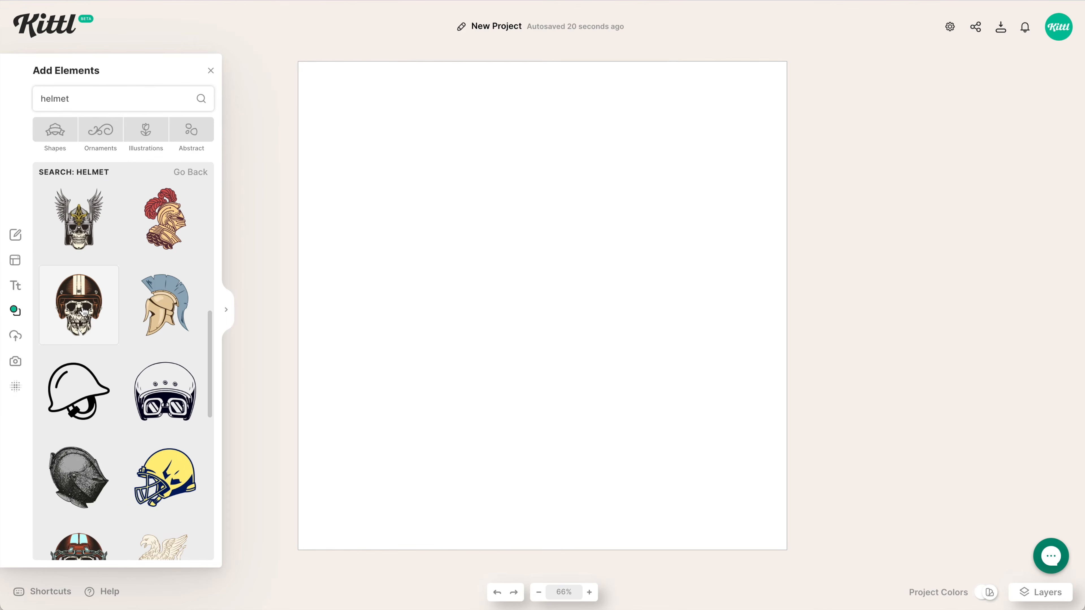
{"action": "left_click_drag", "start_coordinate": [603, 387], "coordinate": [637, 431]}
Replace the skull on the canvas with the jawless skull wearing the brown striped helmet.
{"action": "scroll", "coordinate": [119, 406], "scroll_direction": "down", "scroll_amount": 4}
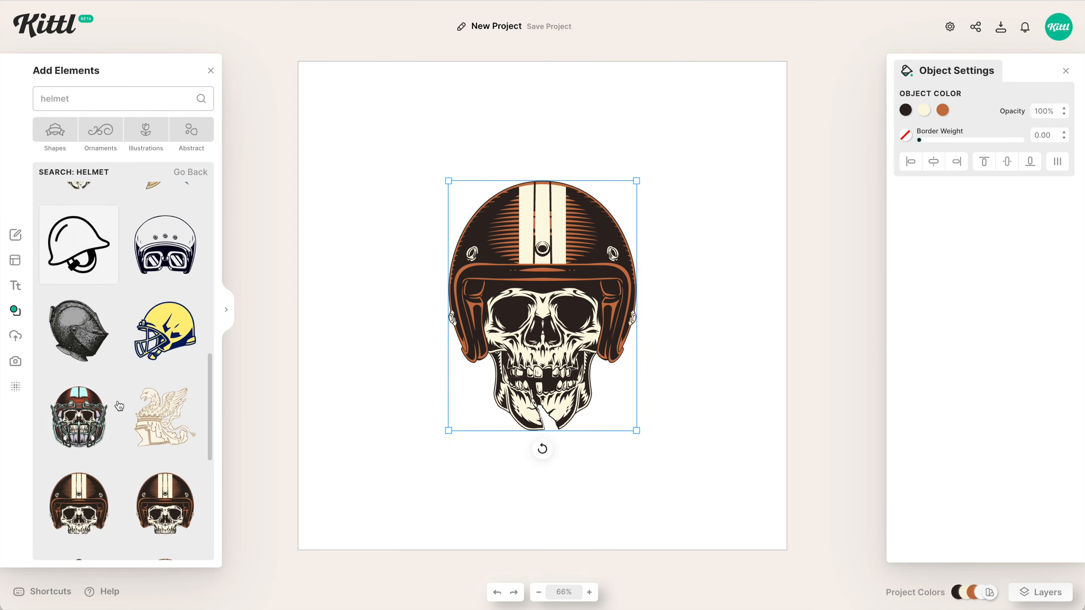
{"action": "scroll", "coordinate": [118, 401], "scroll_direction": "down", "scroll_amount": 1}
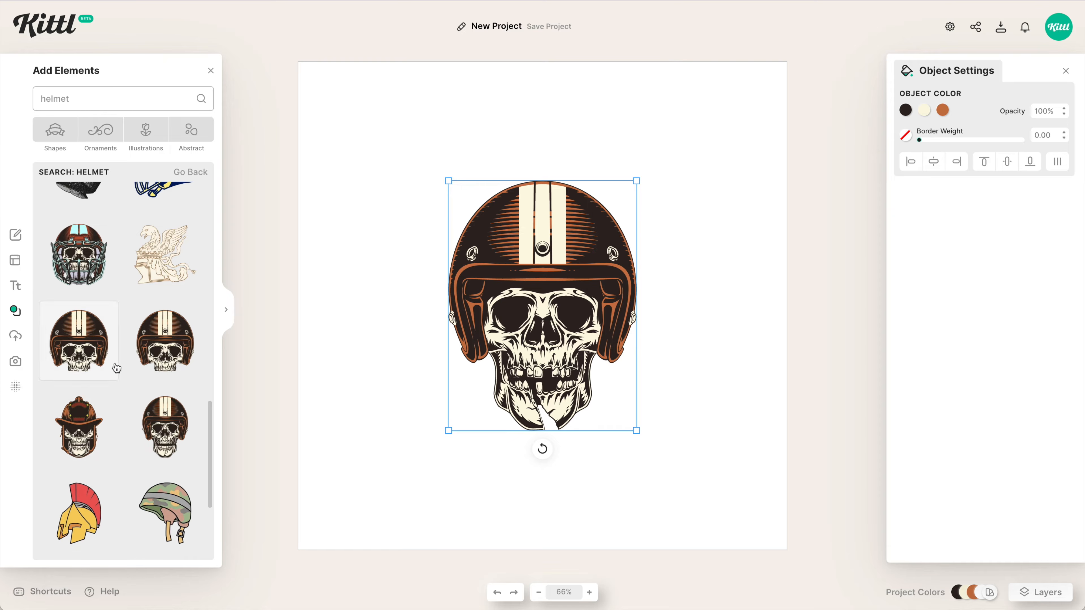
{"action": "scroll", "coordinate": [159, 367], "scroll_direction": "down", "scroll_amount": 1}
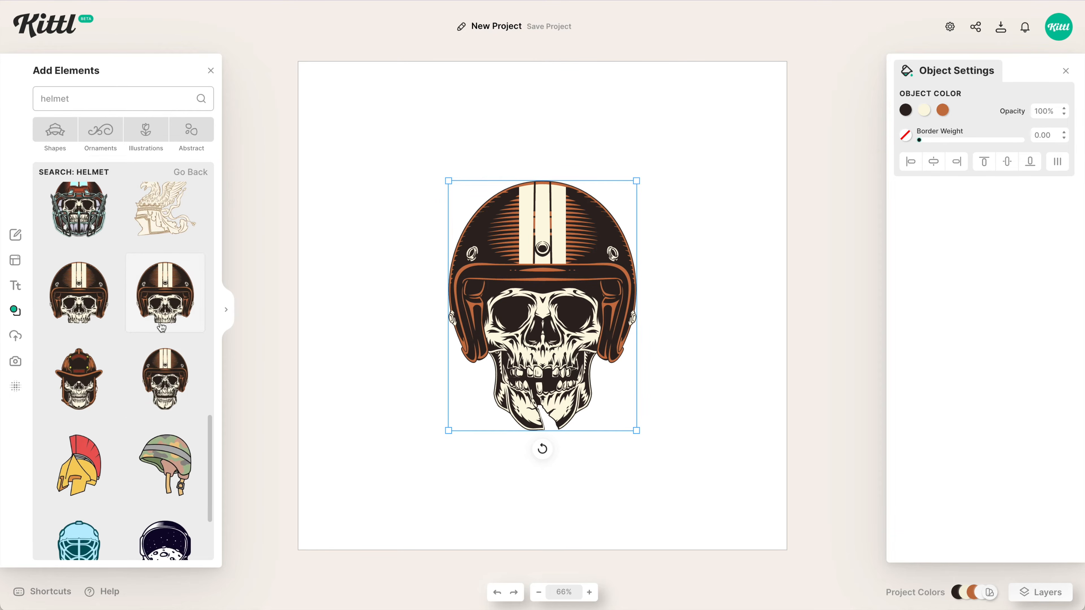
{"action": "left_click", "coordinate": [161, 287]}
{"action": "left_click", "coordinate": [582, 205]}
{"action": "key", "text": "Delete"}
Enlarge the jawless helmeted skull and move it slightly upward on the canvas.
{"action": "left_click", "coordinate": [580, 376]}
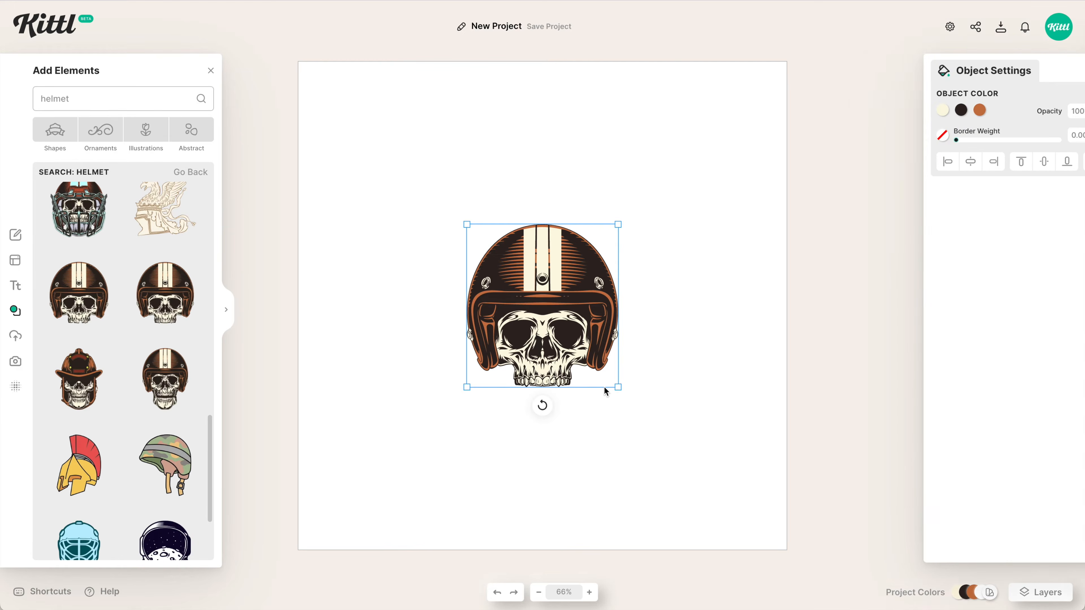
{"action": "left_click_drag", "start_coordinate": [619, 389], "coordinate": [655, 441]}
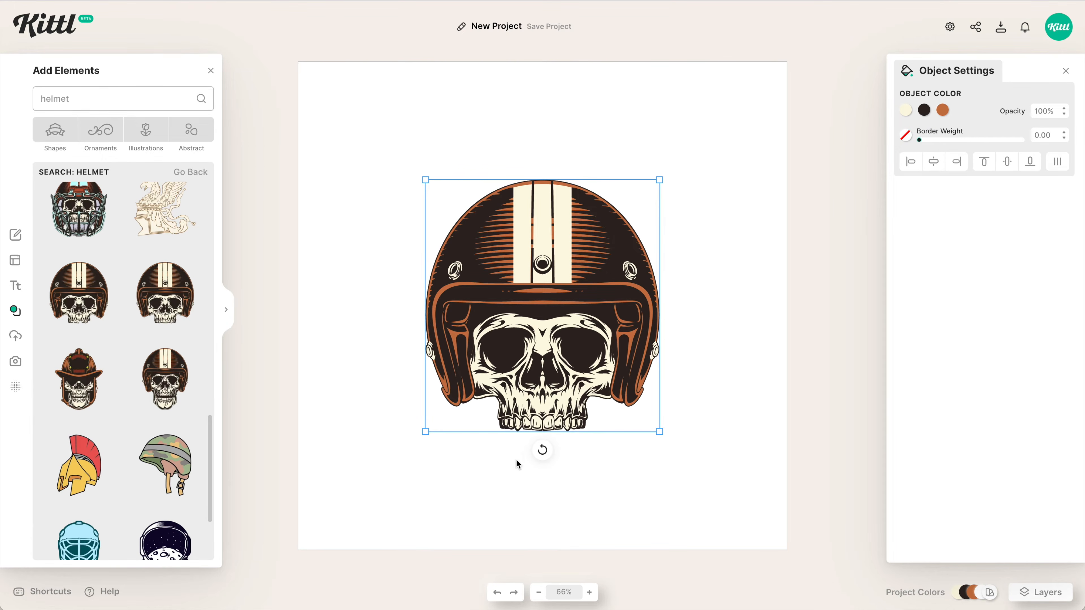
{"action": "left_click", "coordinate": [561, 462]}
Search the elements library for "piston".
{"action": "double_click", "coordinate": [70, 98]}
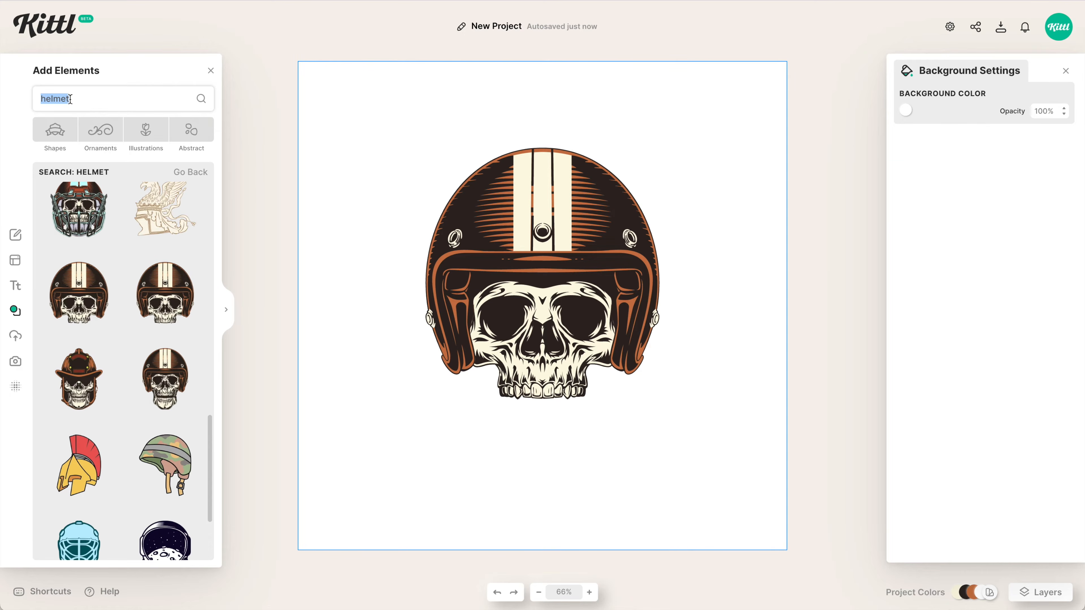
{"action": "type", "text": "piston"}
{"action": "key", "text": "Return"}
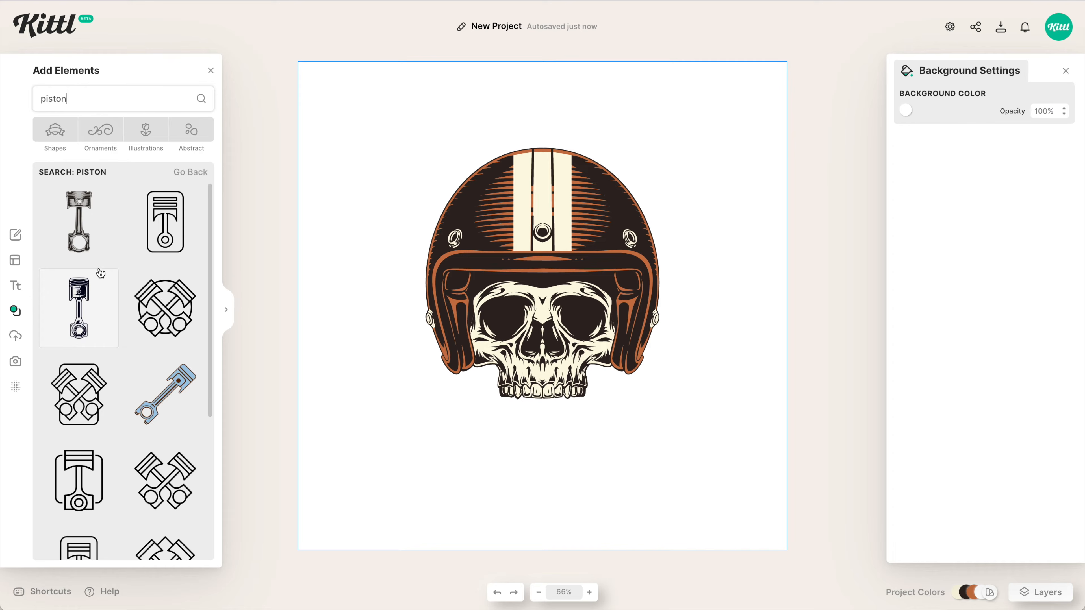
{"action": "left_click", "coordinate": [87, 242]}
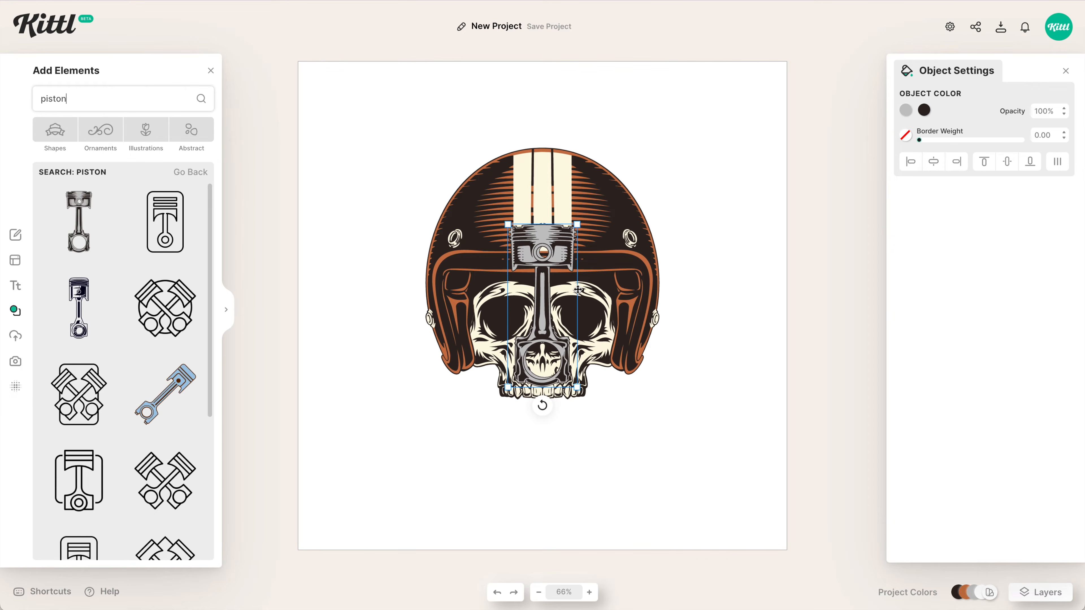
{"action": "left_click_drag", "start_coordinate": [579, 389], "coordinate": [653, 394]}
{"action": "left_click_drag", "start_coordinate": [670, 341], "coordinate": [588, 350]}
{"action": "left_click", "coordinate": [513, 280]}
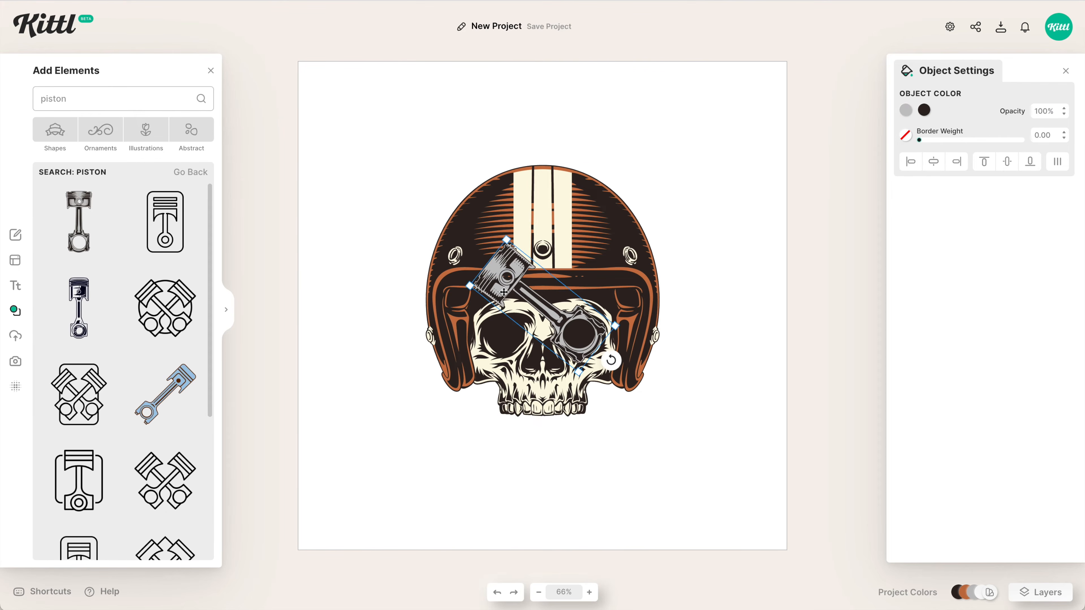
{"action": "left_click_drag", "start_coordinate": [504, 292], "coordinate": [483, 431]}
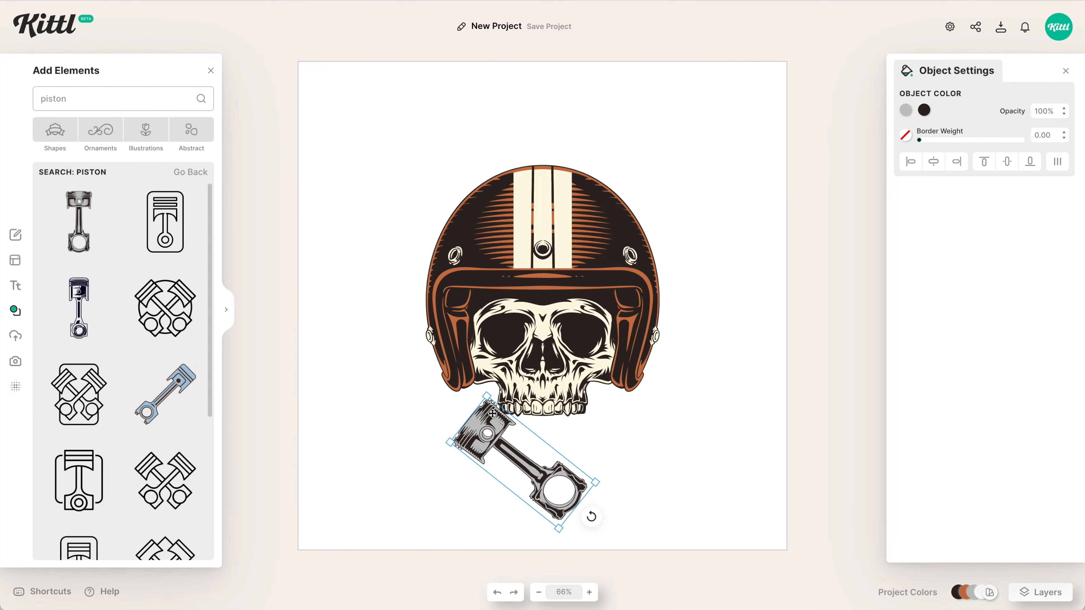
{"action": "key", "text": "Delete"}
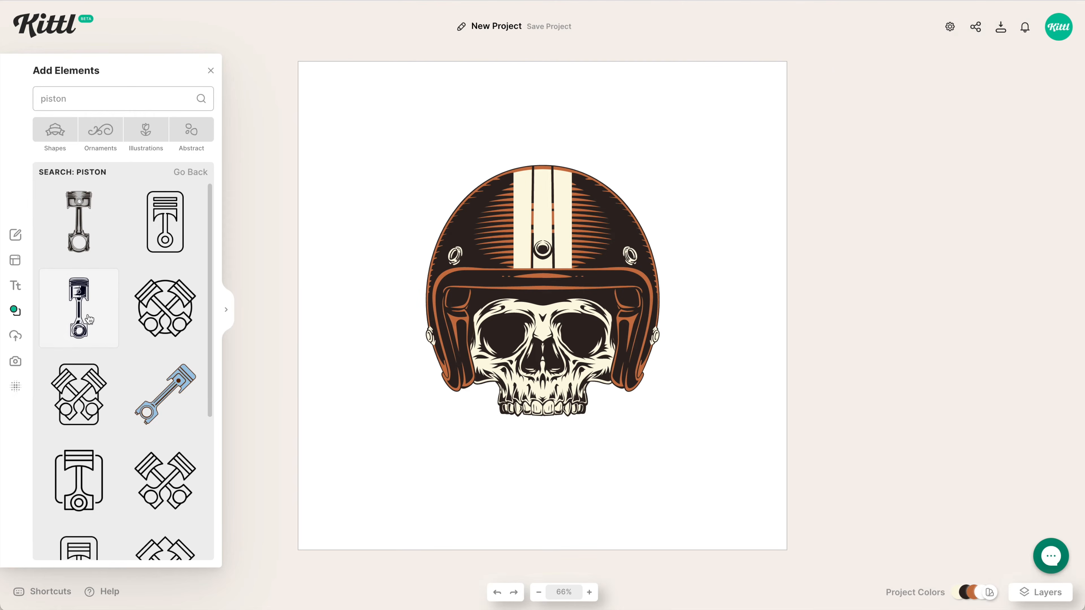
Add the navy and white piston, rotate it diagonally with its head toward the upper left, and place it below the skull.
{"action": "left_click", "coordinate": [80, 340]}
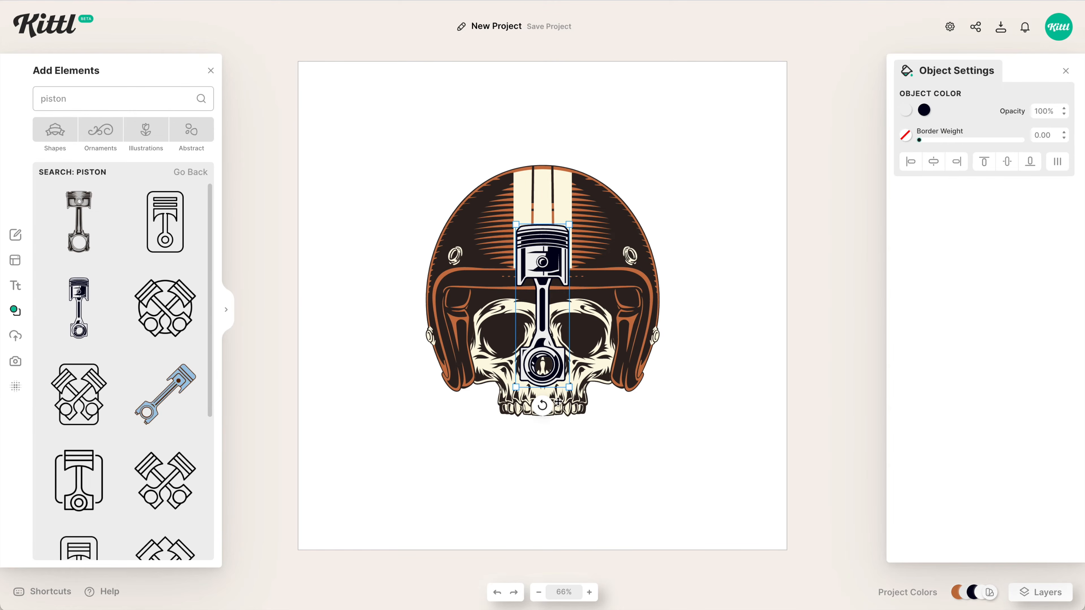
{"action": "left_click_drag", "start_coordinate": [542, 406], "coordinate": [667, 396]}
{"action": "left_click_drag", "start_coordinate": [613, 330], "coordinate": [597, 462]}
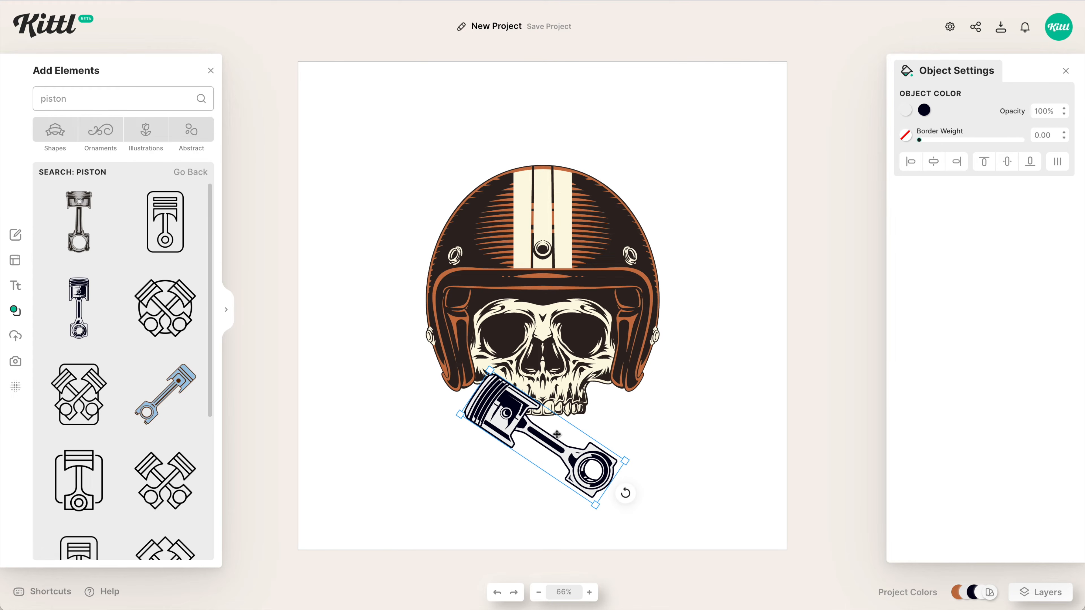
Nudge the helmeted skull slightly upward and send the piston to the back, behind the teeth.
{"action": "left_click", "coordinate": [596, 325]}
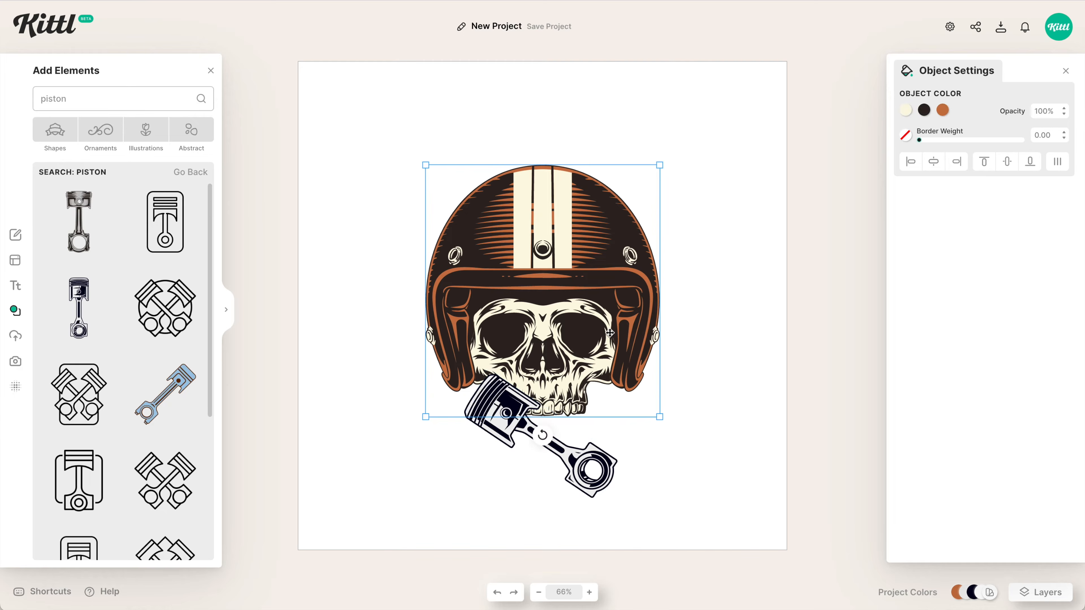
{"action": "left_click_drag", "start_coordinate": [610, 333], "coordinate": [610, 321]}
{"action": "left_click", "coordinate": [615, 487]}
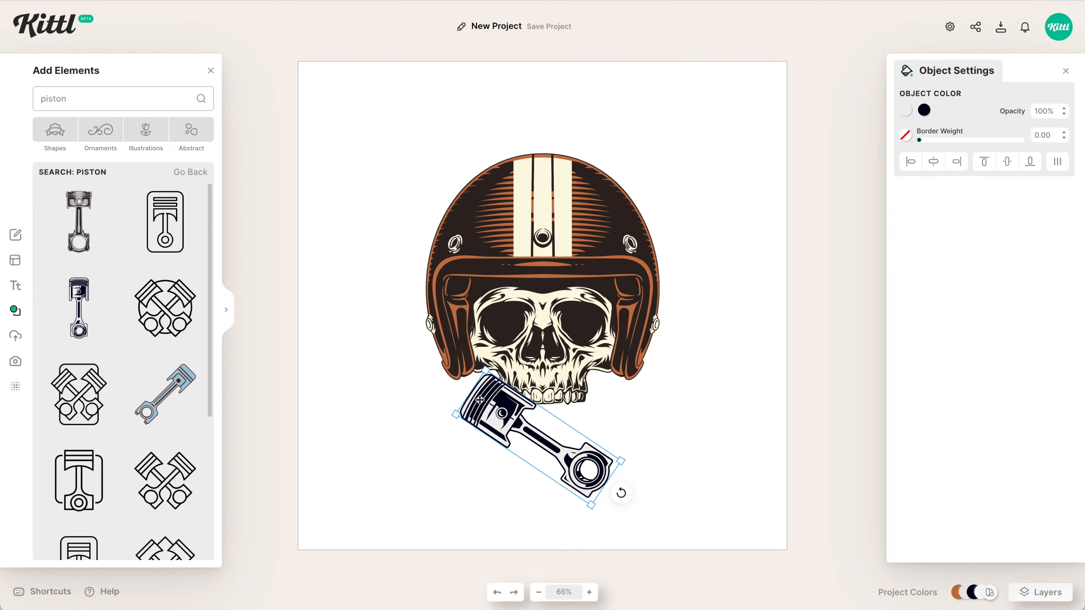
{"action": "right_click", "coordinate": [494, 414]}
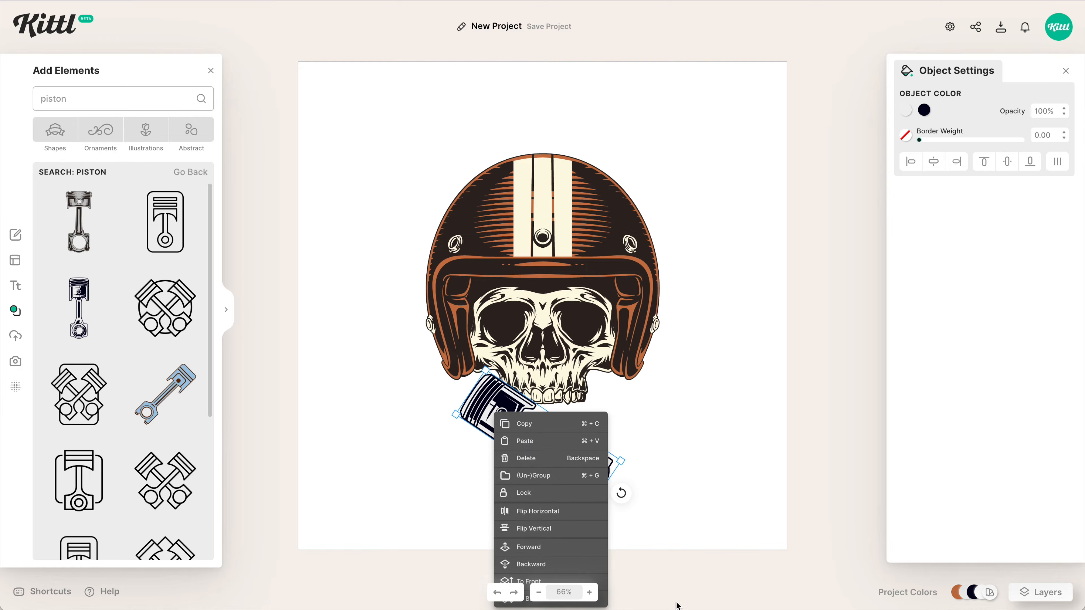
{"action": "left_click", "coordinate": [602, 593]}
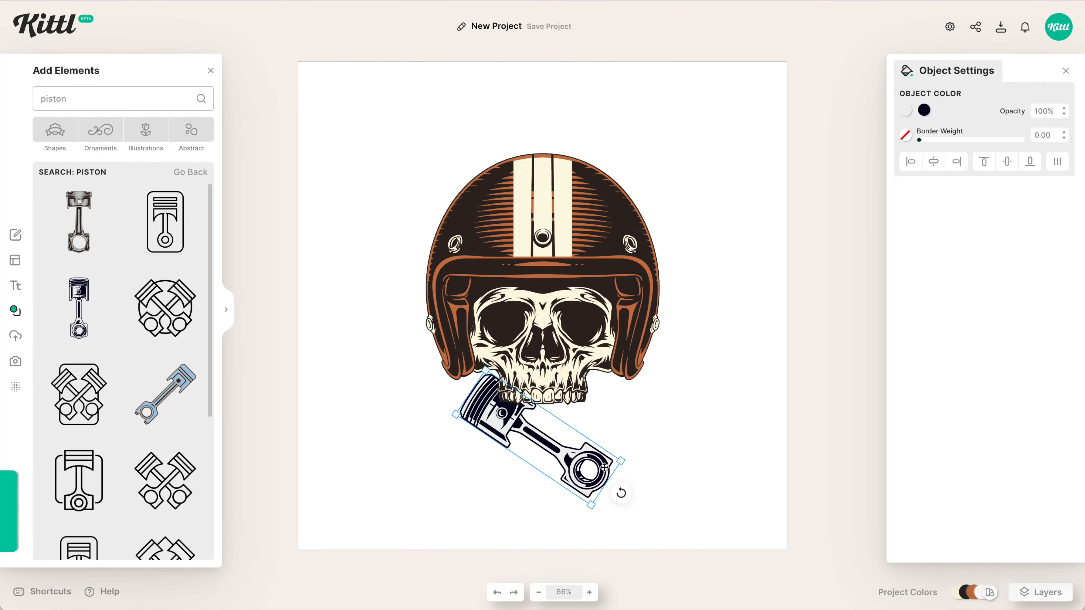
Duplicate the piston behind the skull and flip the copy horizontally, shifting it slightly right so the two cross.
{"action": "key", "text": "super+v"}
{"action": "right_click", "coordinate": [616, 492]}
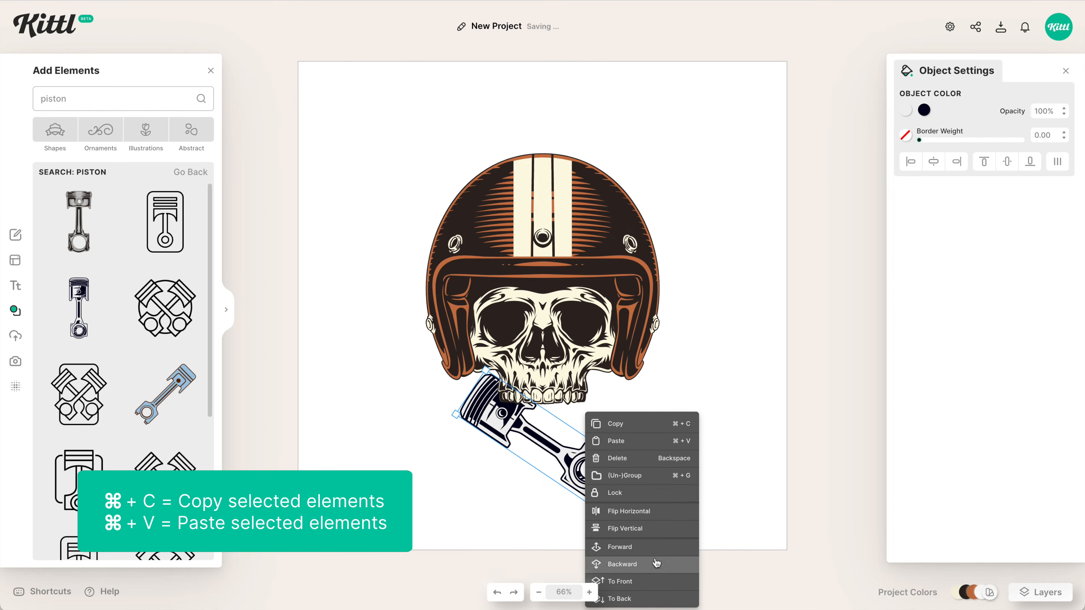
{"action": "left_click", "coordinate": [656, 513]}
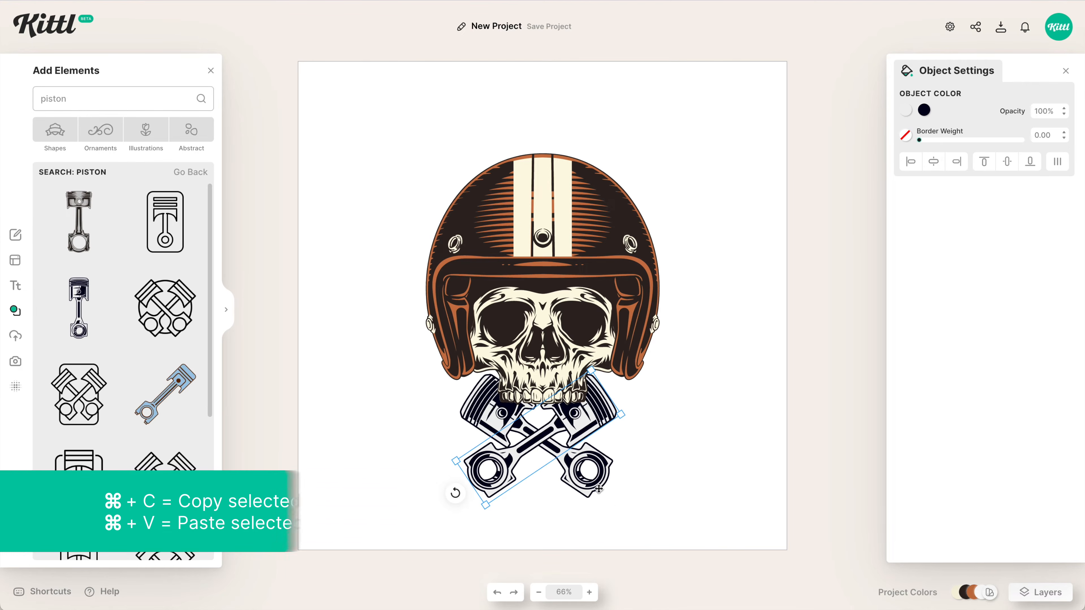
{"action": "left_click_drag", "start_coordinate": [586, 430], "coordinate": [599, 432]}
Center both crossed pistons horizontally on the canvas and scale them down slightly together.
{"action": "left_click_drag", "start_coordinate": [647, 516], "coordinate": [483, 457]}
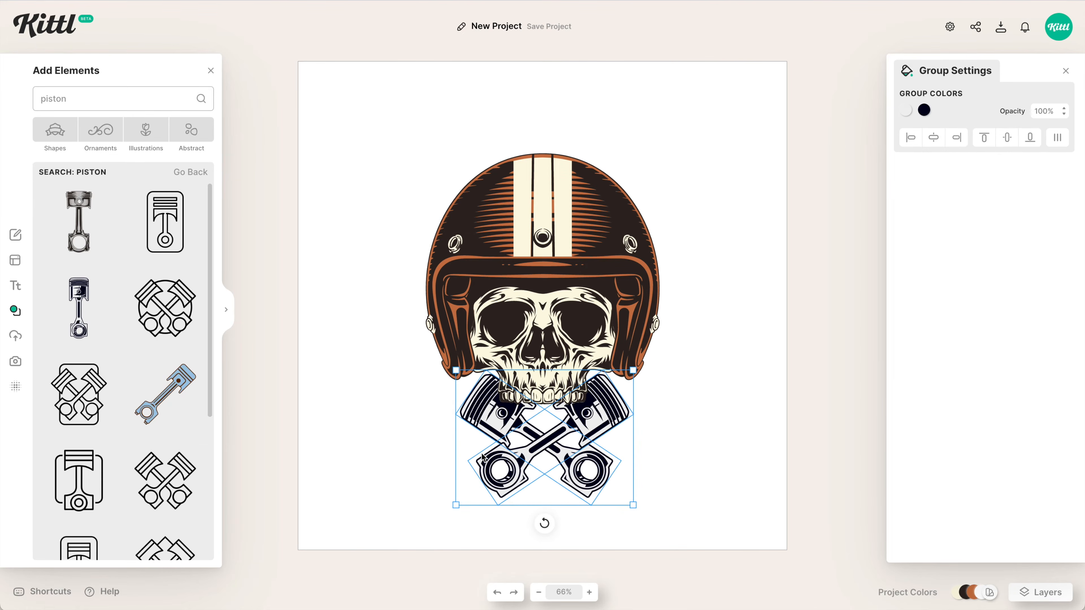
{"action": "left_click", "coordinate": [933, 137]}
{"action": "left_click_drag", "start_coordinate": [631, 371], "coordinate": [619, 381]}
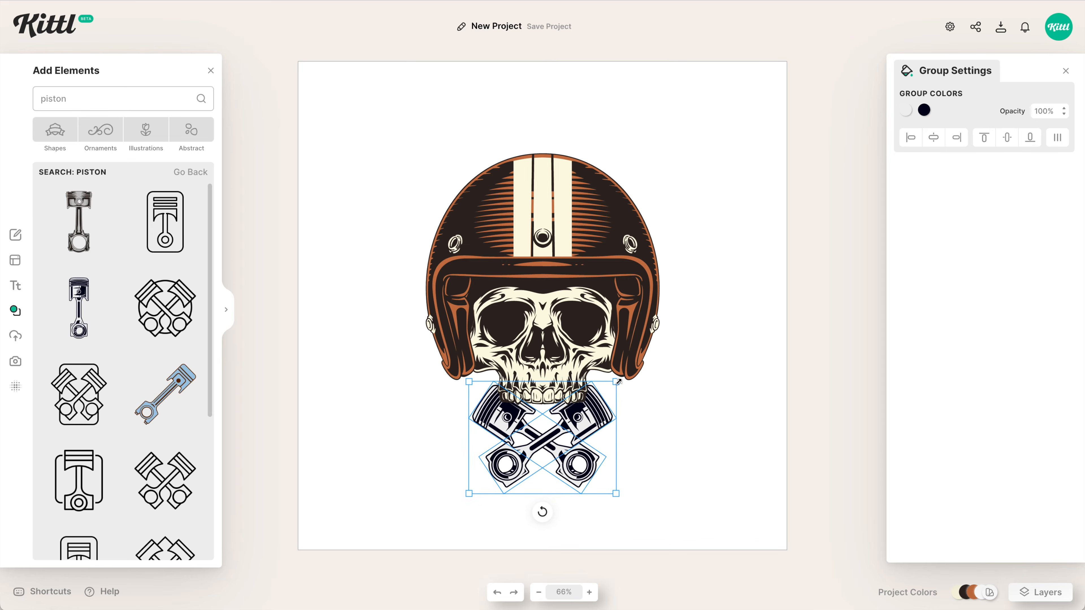
Search the elements library for "wings".
{"action": "left_click", "coordinate": [680, 432]}
{"action": "triple_click", "coordinate": [172, 93]}
{"action": "type", "text": "wings"}
{"action": "key", "text": "Return"}
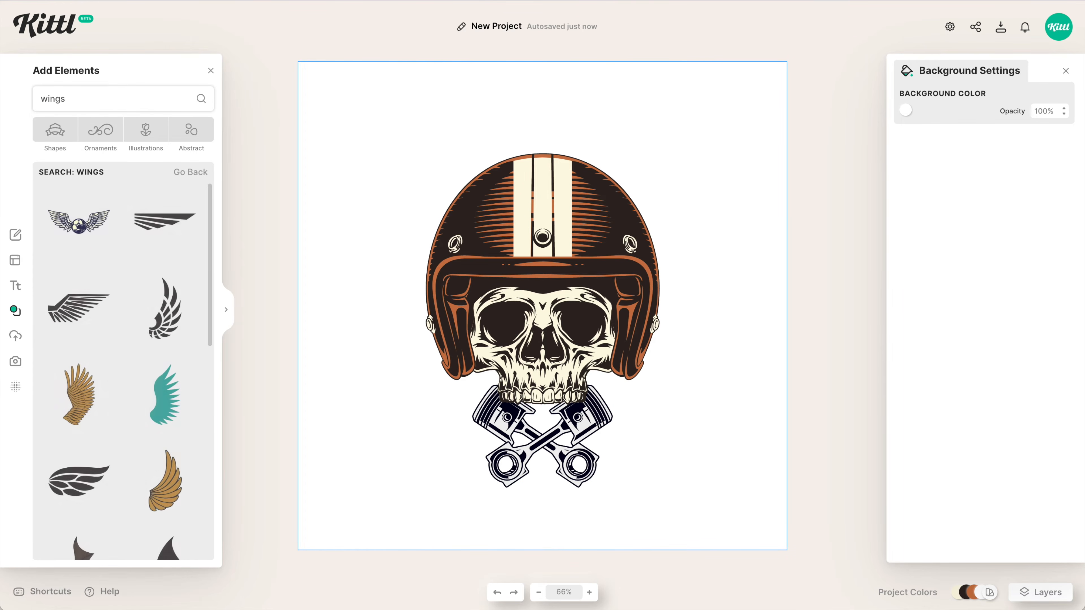
Add the brown feathered wing, enlarge and tilt it outward beside the helmet's right side, and send it to the back.
{"action": "left_click", "coordinate": [101, 407]}
{"action": "left_click_drag", "start_coordinate": [541, 332], "coordinate": [661, 348]}
{"action": "left_click_drag", "start_coordinate": [703, 401], "coordinate": [732, 423]}
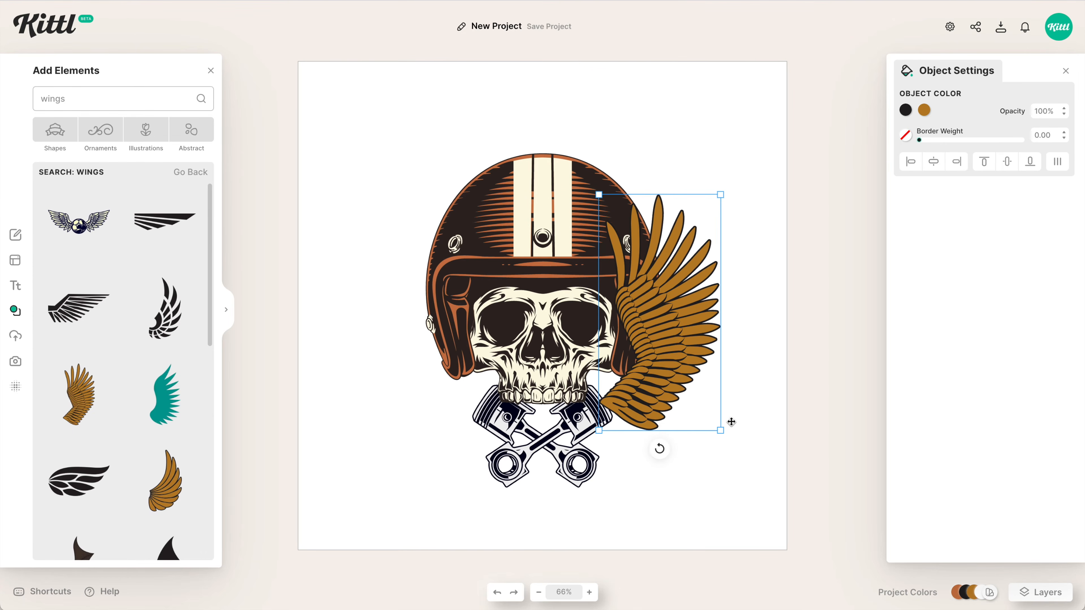
{"action": "left_click_drag", "start_coordinate": [659, 448], "coordinate": [620, 440]}
{"action": "left_click_drag", "start_coordinate": [658, 356], "coordinate": [666, 347]}
{"action": "right_click", "coordinate": [707, 301]}
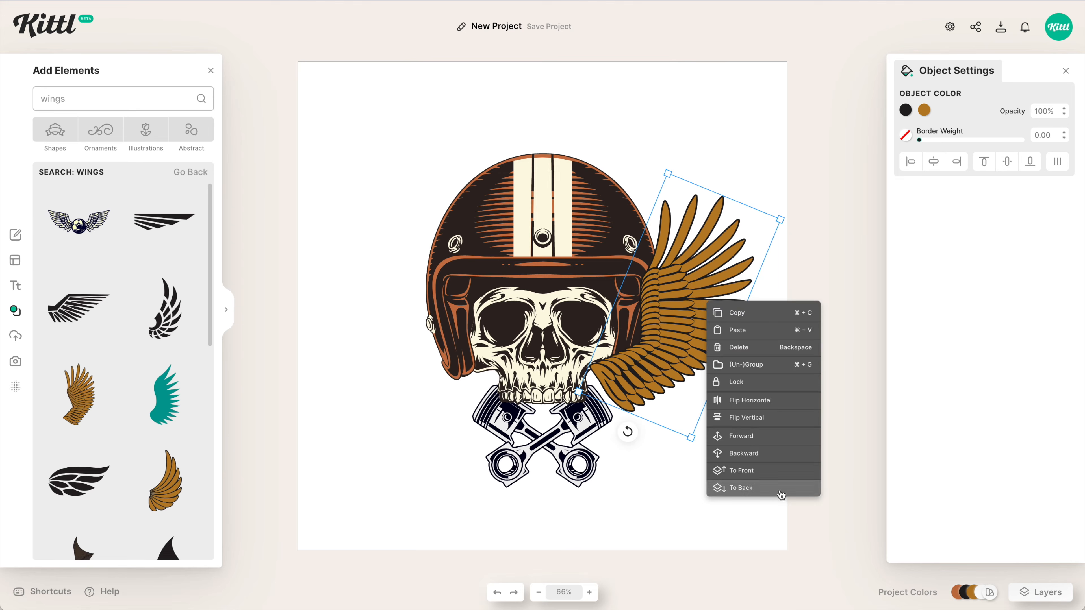
{"action": "left_click", "coordinate": [752, 487]}
Duplicate the wing, flip the copy horizontally and place it symmetrically beside the helmet's left side.
{"action": "right_click", "coordinate": [390, 358]}
{"action": "left_click_drag", "start_coordinate": [678, 378], "coordinate": [407, 375]}
{"action": "left_click", "coordinate": [431, 459]}
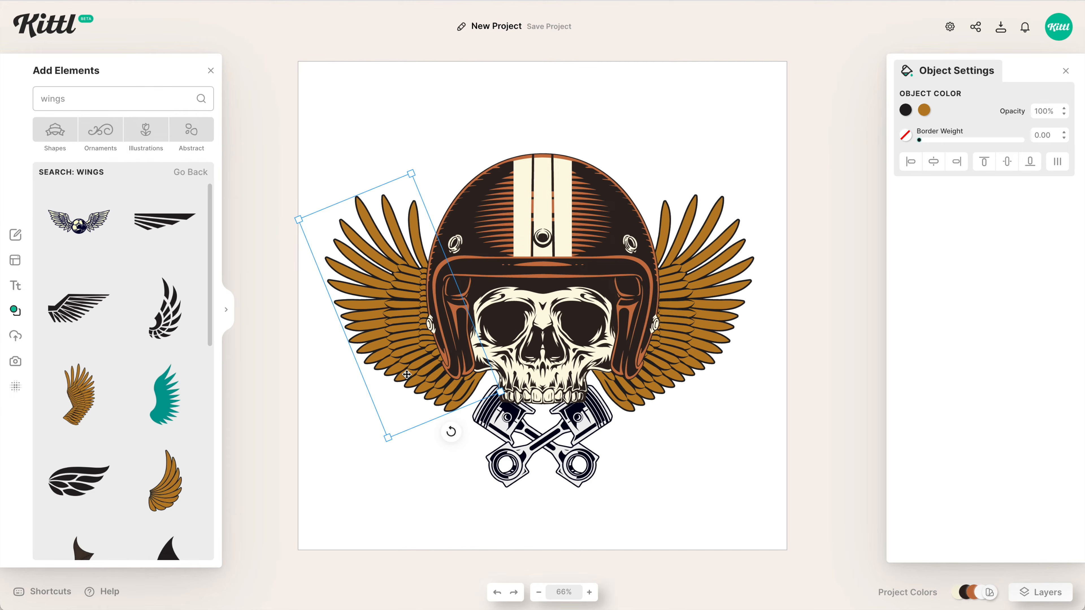
{"action": "left_click", "coordinate": [719, 501]}
Select both wings together, scale them down slightly and move them lower behind the skull.
{"action": "left_click", "coordinate": [682, 367]}
{"action": "left_click", "coordinate": [406, 366], "text": "shift"}
{"action": "left_click_drag", "start_coordinate": [682, 366], "coordinate": [682, 389]}
{"action": "left_click_drag", "start_coordinate": [783, 204], "coordinate": [758, 214]}
{"action": "left_click", "coordinate": [693, 494]}
{"action": "left_click", "coordinate": [668, 383]}
{"action": "left_click_drag", "start_coordinate": [667, 383], "coordinate": [667, 406]}
Move the helmeted skull and the crossed pistons together slightly upward.
{"action": "left_click_drag", "start_coordinate": [680, 514], "coordinate": [494, 384]}
{"action": "left_click_drag", "start_coordinate": [598, 327], "coordinate": [598, 316]}
{"action": "left_click", "coordinate": [656, 538]}
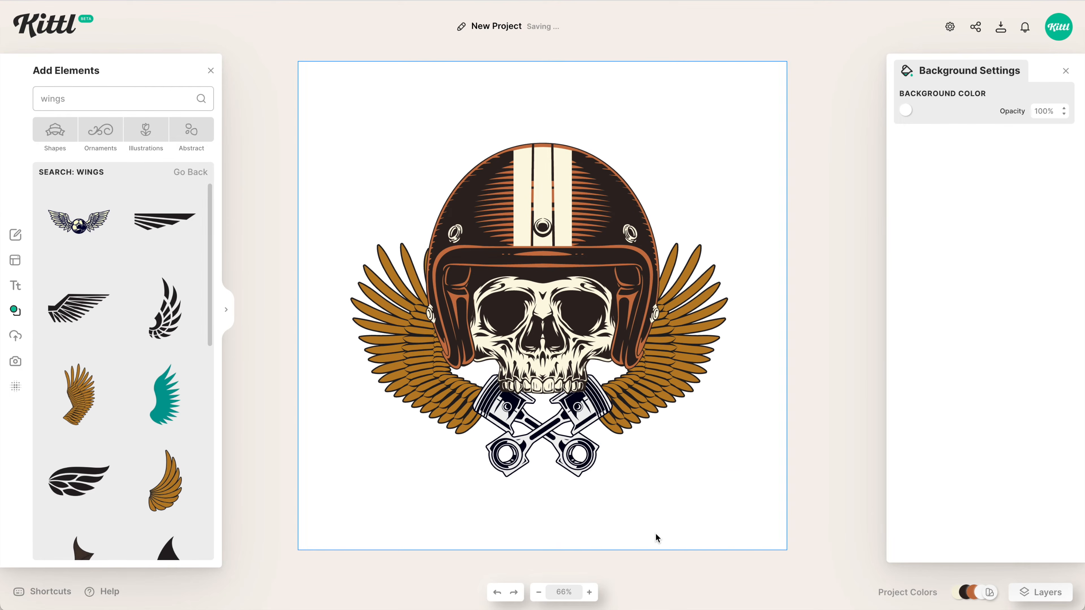
Search the elements library for "spade".
{"action": "double_click", "coordinate": [86, 106]}
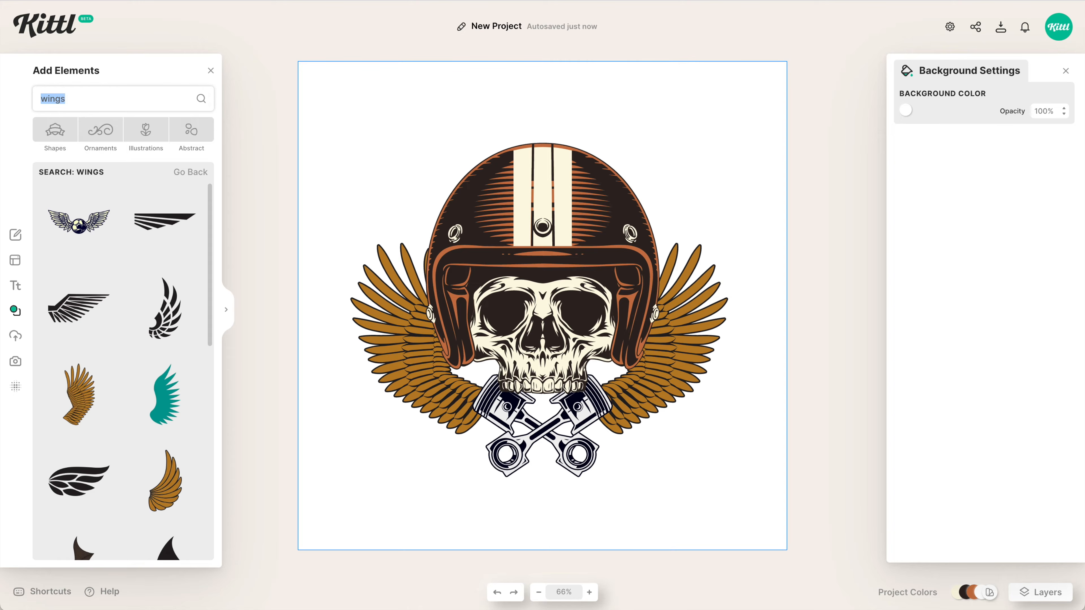
{"action": "type", "text": "spade"}
{"action": "key", "text": "Return"}
Add the solid brown spade, shrink it and place it on the left wing next to the helmet.
{"action": "left_click", "coordinate": [79, 224]}
{"action": "left_click_drag", "start_coordinate": [617, 223], "coordinate": [573, 272]}
{"action": "left_click_drag", "start_coordinate": [543, 314], "coordinate": [405, 348]}
{"action": "left_click_drag", "start_coordinate": [433, 308], "coordinate": [409, 350]}
Color the spade bright red and give it a thin black border.
{"action": "left_click", "coordinate": [905, 110]}
{"action": "left_click_drag", "start_coordinate": [752, 259], "coordinate": [742, 258]}
{"action": "left_click_drag", "start_coordinate": [837, 169], "coordinate": [925, 141]}
{"action": "left_click", "coordinate": [906, 136]}
{"action": "left_click", "coordinate": [731, 377]}
{"action": "left_click", "coordinate": [629, 517]}
Recolor the brown feathers of both wings with the skull's cream color.
{"action": "left_click", "coordinate": [424, 342]}
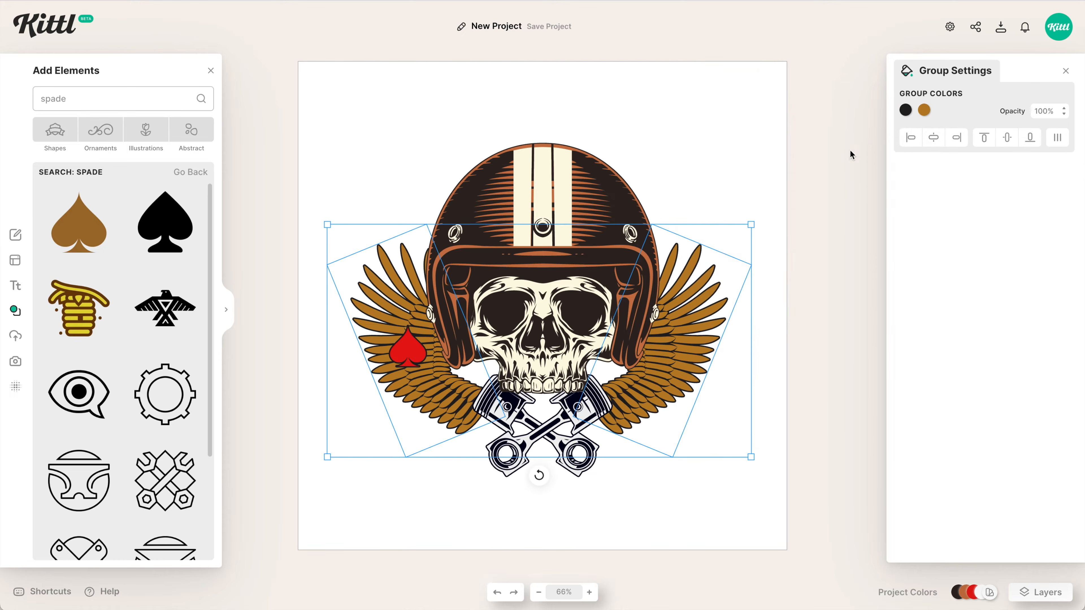
{"action": "left_click", "coordinate": [924, 110]}
{"action": "left_click", "coordinate": [824, 354]}
{"action": "left_click", "coordinate": [745, 376]}
Duplicate the red spade onto the right wing and center the pair horizontally on the canvas.
{"action": "left_click", "coordinate": [409, 351]}
{"action": "key", "text": "shift+m"}
{"action": "left_click", "coordinate": [407, 349], "text": "shift"}
{"action": "left_click", "coordinate": [933, 138]}
Recolor the orange parts of the helmet with the red of the spades.
{"action": "left_click", "coordinate": [532, 265]}
{"action": "left_click", "coordinate": [942, 111]}
{"action": "left_click", "coordinate": [879, 353]}
{"action": "left_click", "coordinate": [670, 504]}
Select the whole design and unify its palette to red, cream and dark navy, replacing the black and white tones.
{"action": "key", "text": "ctrl+a"}
{"action": "left_click", "coordinate": [942, 110]}
{"action": "left_click", "coordinate": [768, 353]}
{"action": "left_click", "coordinate": [971, 127]}
{"action": "left_click", "coordinate": [980, 110]}
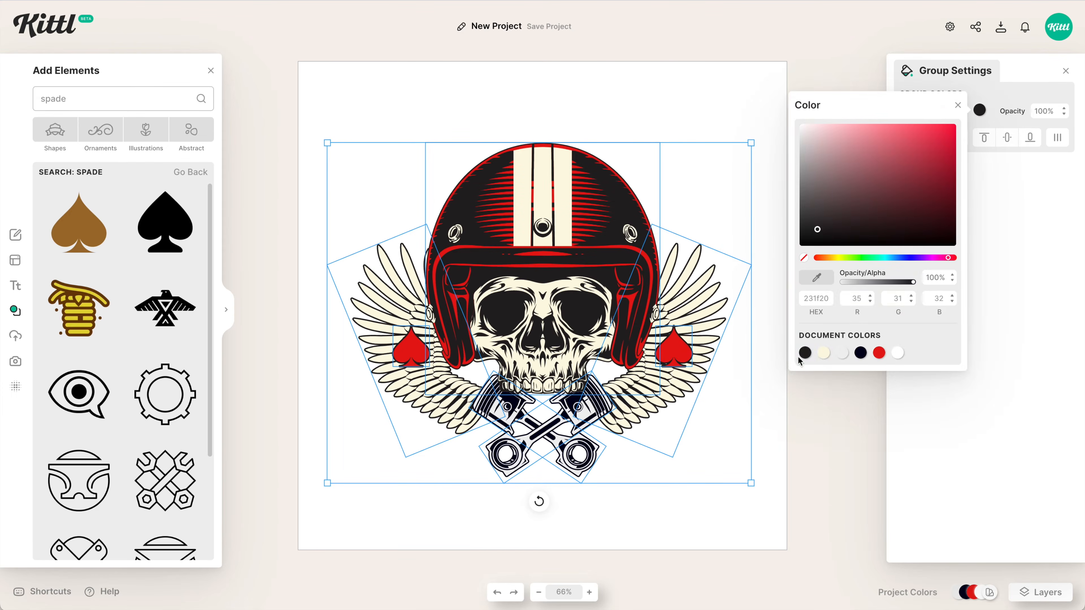
{"action": "left_click", "coordinate": [856, 353]}
{"action": "left_click", "coordinate": [905, 110]}
{"action": "left_click", "coordinate": [750, 353]}
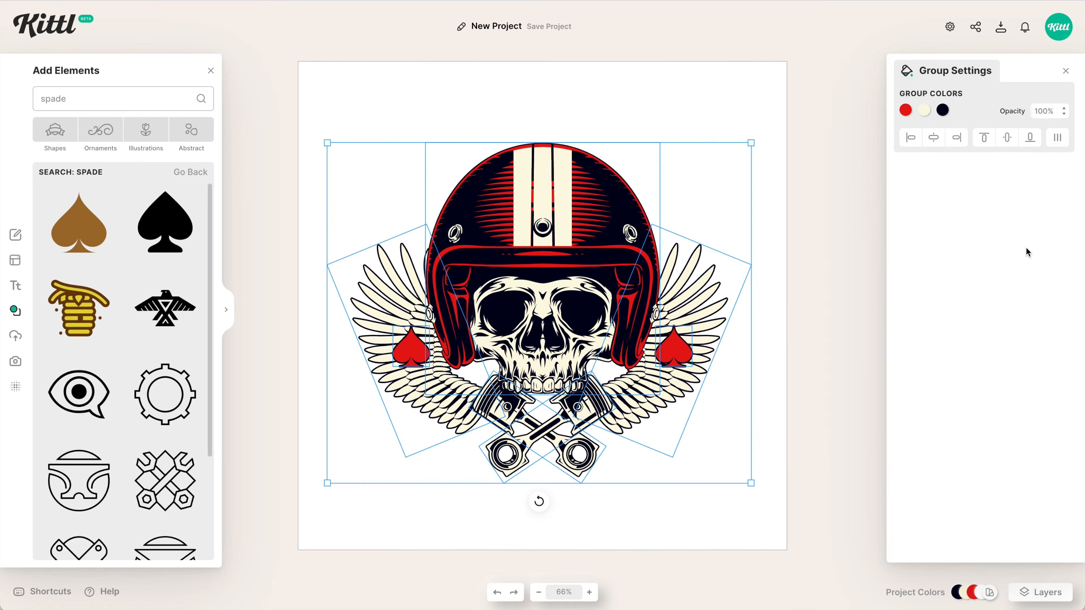
{"action": "left_click", "coordinate": [808, 311]}
{"action": "left_click", "coordinate": [755, 391]}
Search the elements library for "banner".
{"action": "double_click", "coordinate": [140, 98]}
{"action": "type", "text": "banner"}
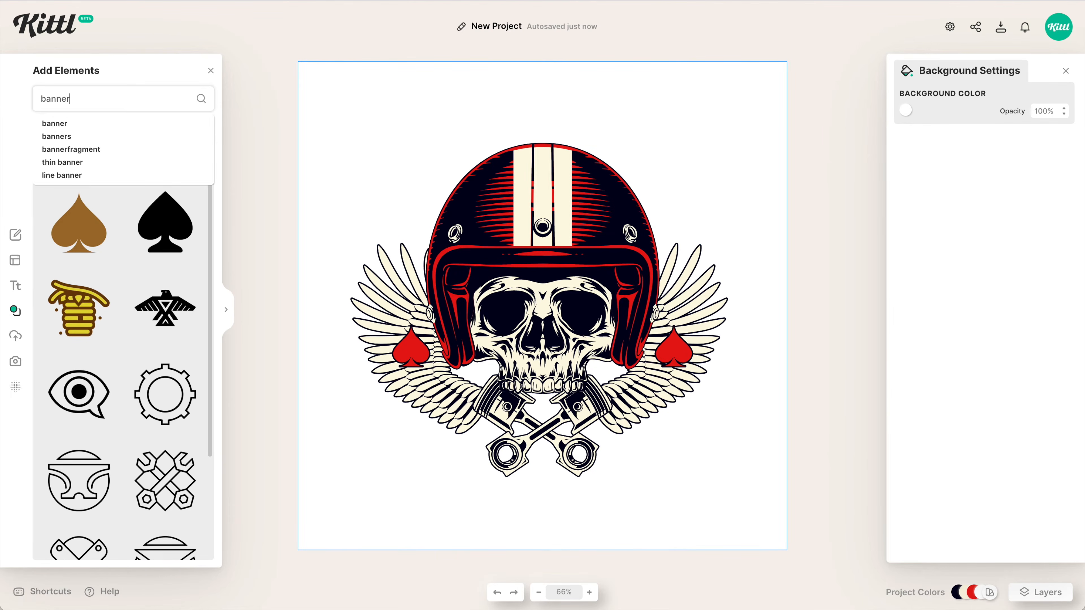
{"action": "key", "text": "Return"}
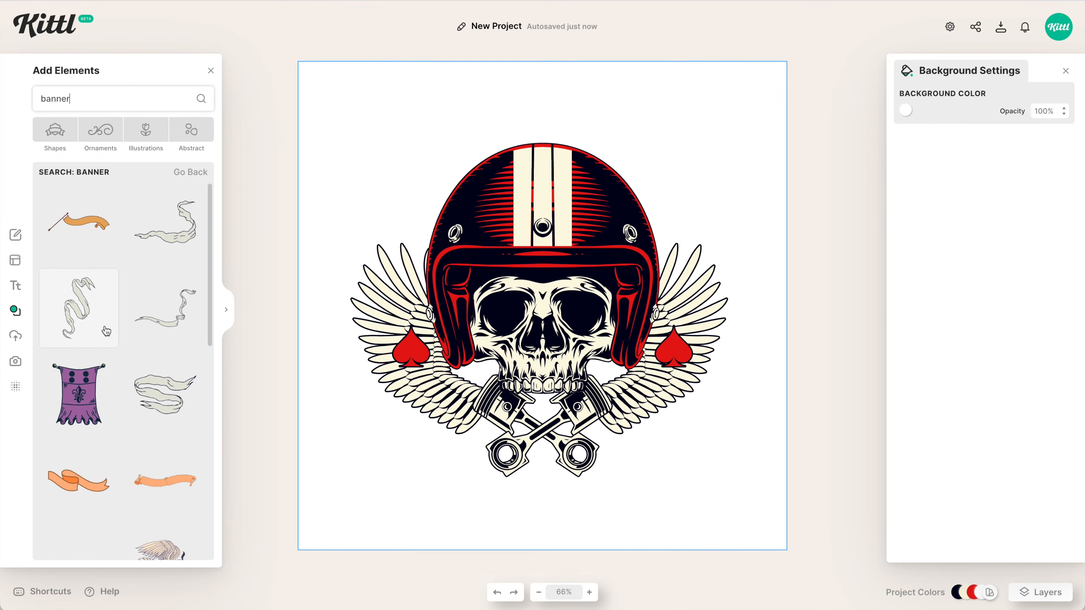
Add the orange downward-curved banner with folded ends, place it over the lower ends of the pistons and enlarge it.
{"action": "scroll", "coordinate": [106, 331], "scroll_direction": "down", "scroll_amount": 8}
{"action": "scroll", "coordinate": [106, 331], "scroll_direction": "down", "scroll_amount": 2}
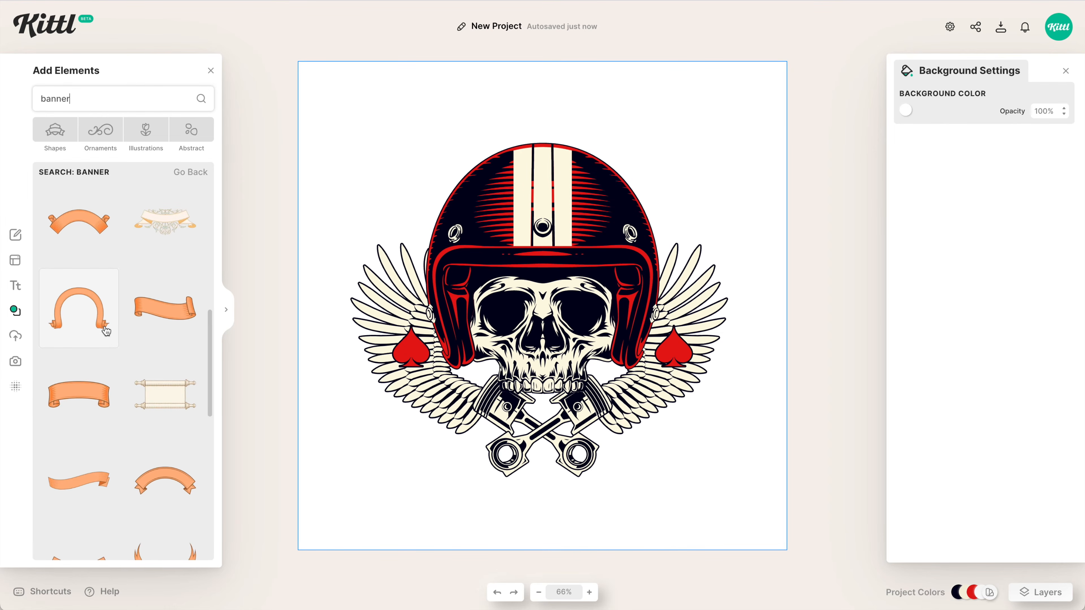
{"action": "scroll", "coordinate": [106, 331], "scroll_direction": "up", "scroll_amount": 2}
{"action": "scroll", "coordinate": [106, 331], "scroll_direction": "down", "scroll_amount": 5}
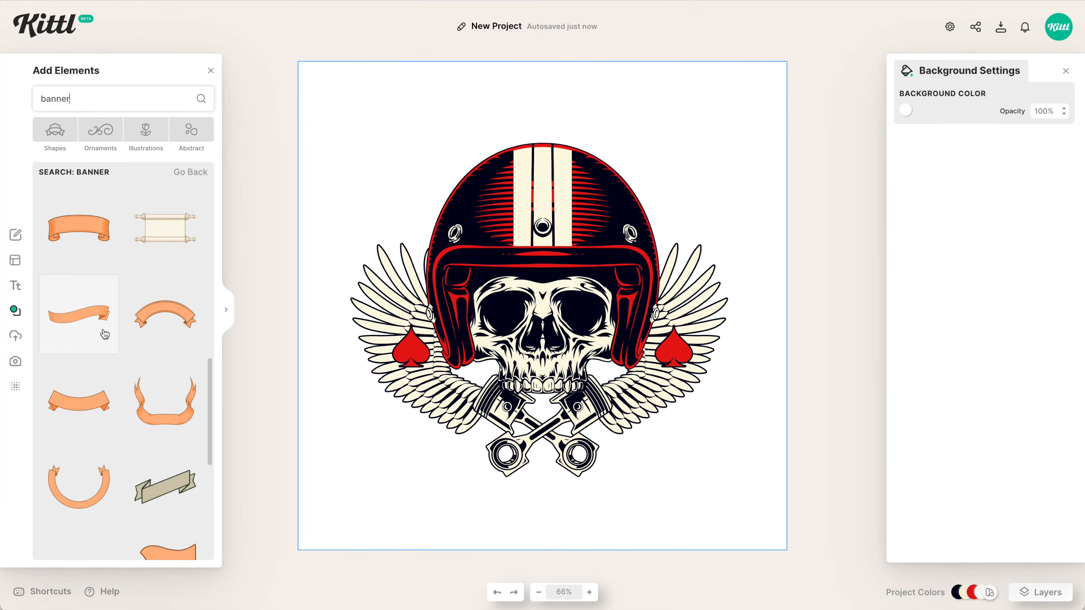
{"action": "scroll", "coordinate": [104, 335], "scroll_direction": "down", "scroll_amount": 3}
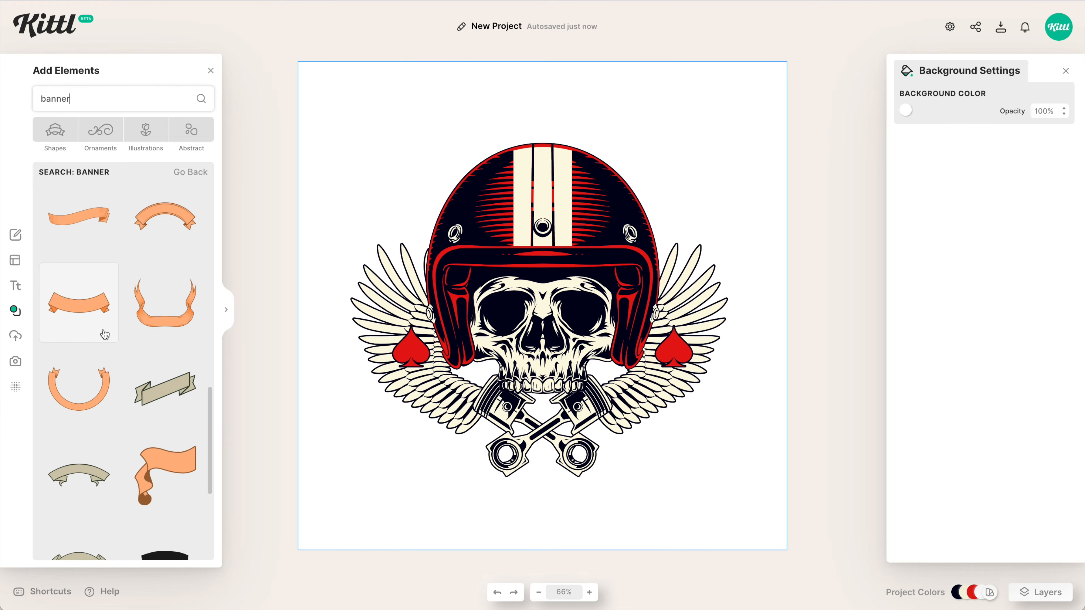
{"action": "left_click", "coordinate": [80, 326]}
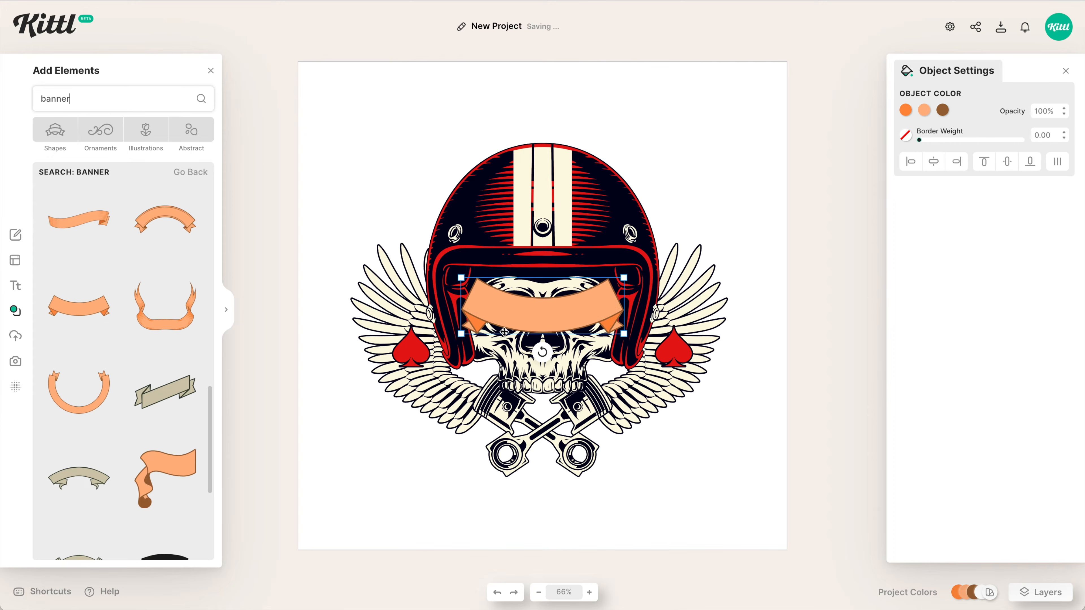
{"action": "left_click_drag", "start_coordinate": [593, 312], "coordinate": [606, 471]}
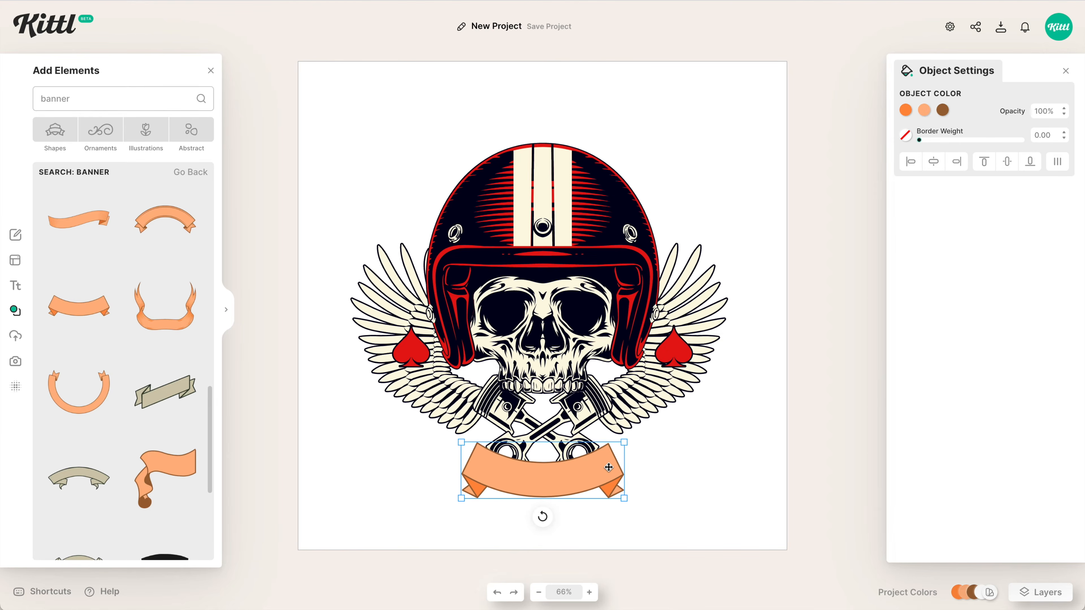
{"action": "left_click_drag", "start_coordinate": [625, 442], "coordinate": [671, 416]}
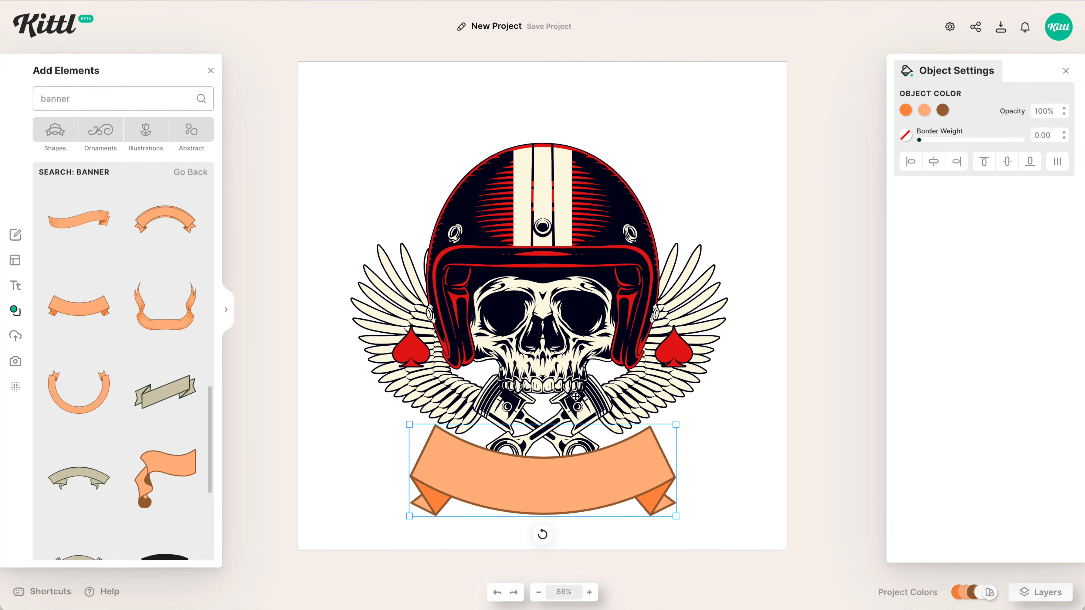
Center the lower banner horizontally on the canvas and send it to the back, behind the pistons.
{"action": "left_click", "coordinate": [934, 161]}
{"action": "right_click", "coordinate": [640, 467]}
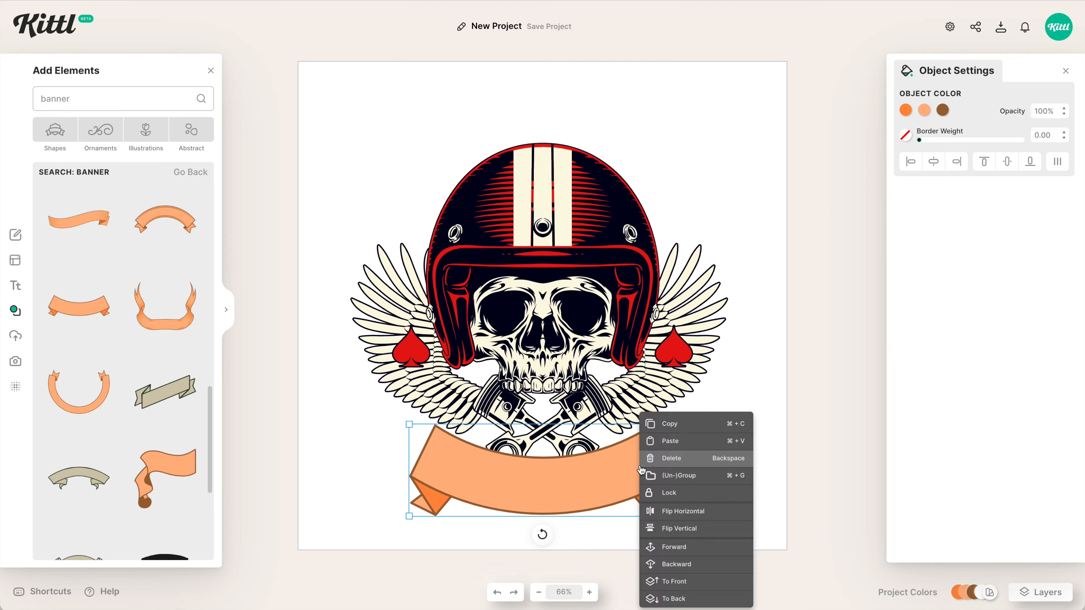
{"action": "left_click", "coordinate": [684, 600]}
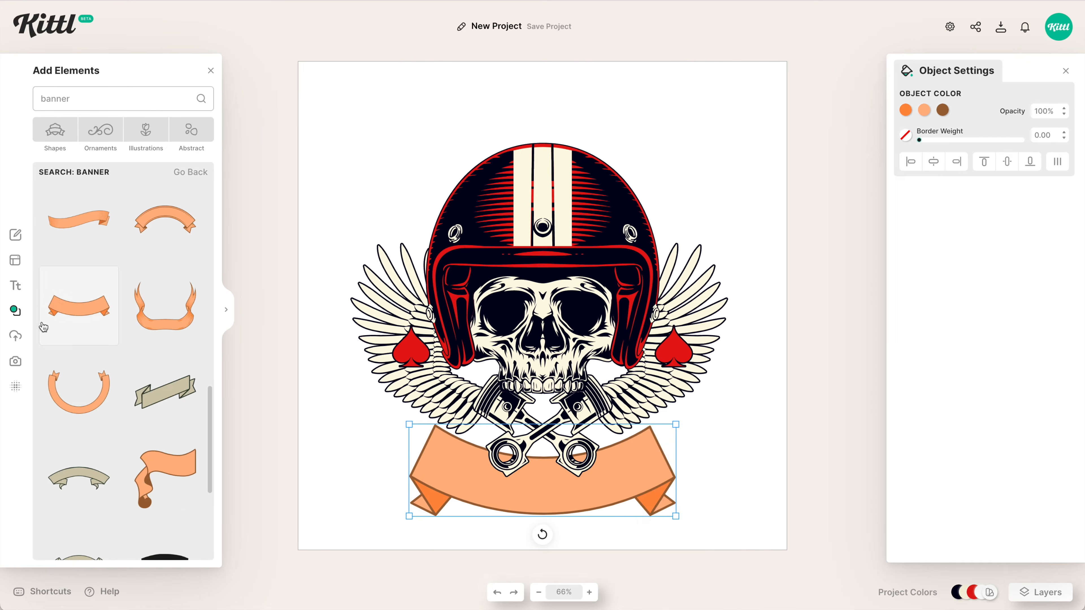
Add the orange arched ribbon banner with swallowtail ends, enlarge it and place it over the top of the helmet.
{"action": "scroll", "coordinate": [161, 379], "scroll_direction": "down", "scroll_amount": 10}
{"action": "scroll", "coordinate": [160, 380], "scroll_direction": "down", "scroll_amount": 4}
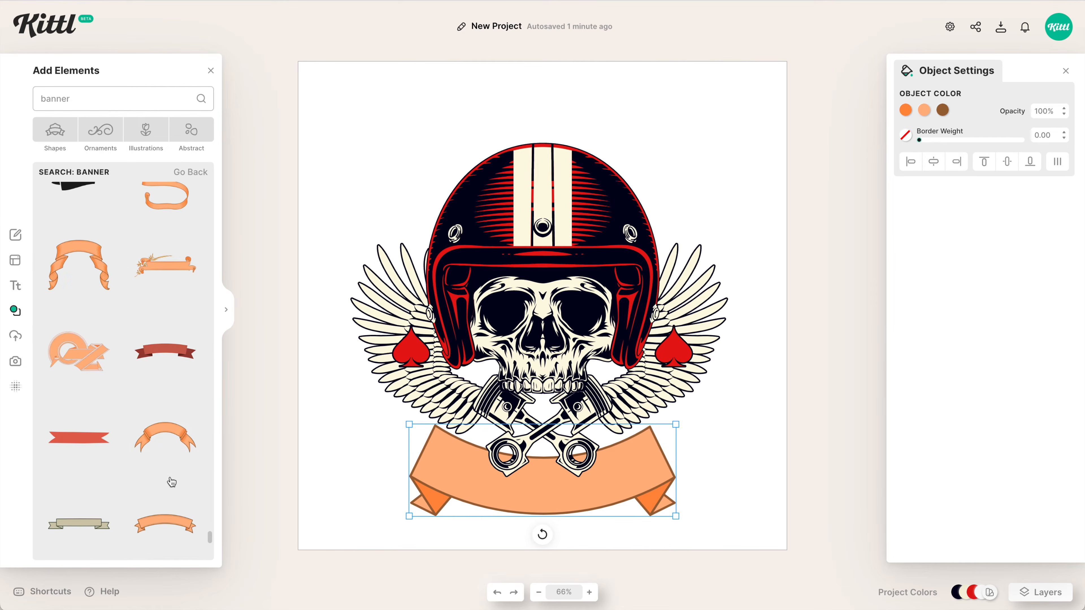
{"action": "left_click", "coordinate": [171, 462]}
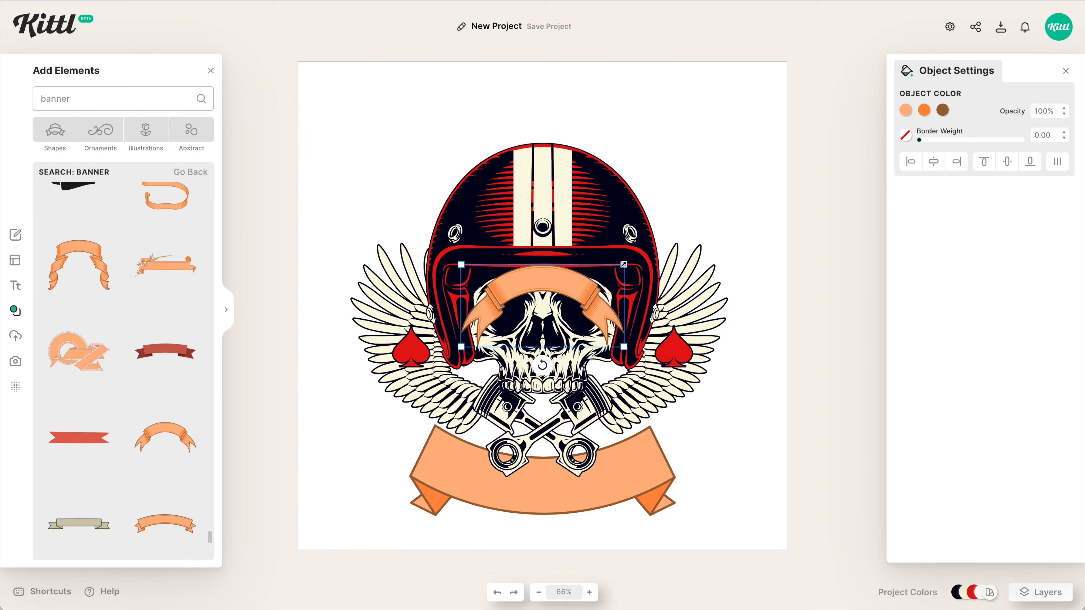
{"action": "left_click_drag", "start_coordinate": [626, 265], "coordinate": [735, 239]}
{"action": "left_click_drag", "start_coordinate": [627, 282], "coordinate": [626, 144]}
{"action": "left_click_drag", "start_coordinate": [705, 86], "coordinate": [708, 85]}
{"action": "left_click_drag", "start_coordinate": [614, 141], "coordinate": [619, 158]}
Send the arched banner to the back, behind the helmet, and nudge the lower banner slightly upward.
{"action": "right_click", "coordinate": [645, 144]}
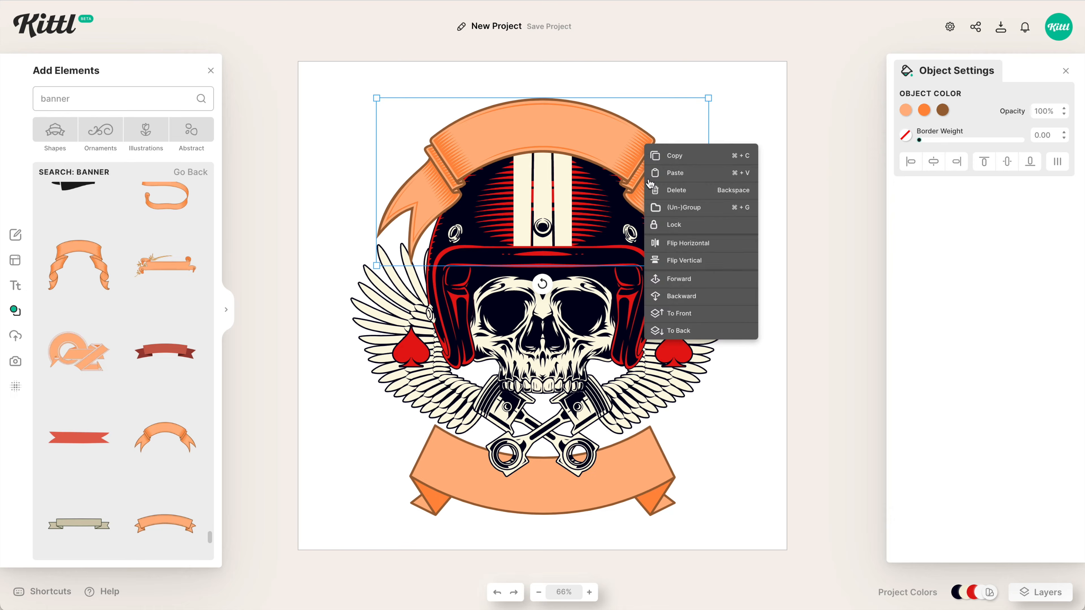
{"action": "left_click", "coordinate": [691, 332]}
{"action": "left_click_drag", "start_coordinate": [639, 479], "coordinate": [639, 475]}
Recolor both banners together with dark navy outlines and cream fills.
{"action": "left_click", "coordinate": [636, 137], "text": "shift"}
{"action": "left_click", "coordinate": [942, 110]}
{"action": "left_click", "coordinate": [787, 353]}
{"action": "left_click", "coordinate": [905, 111]}
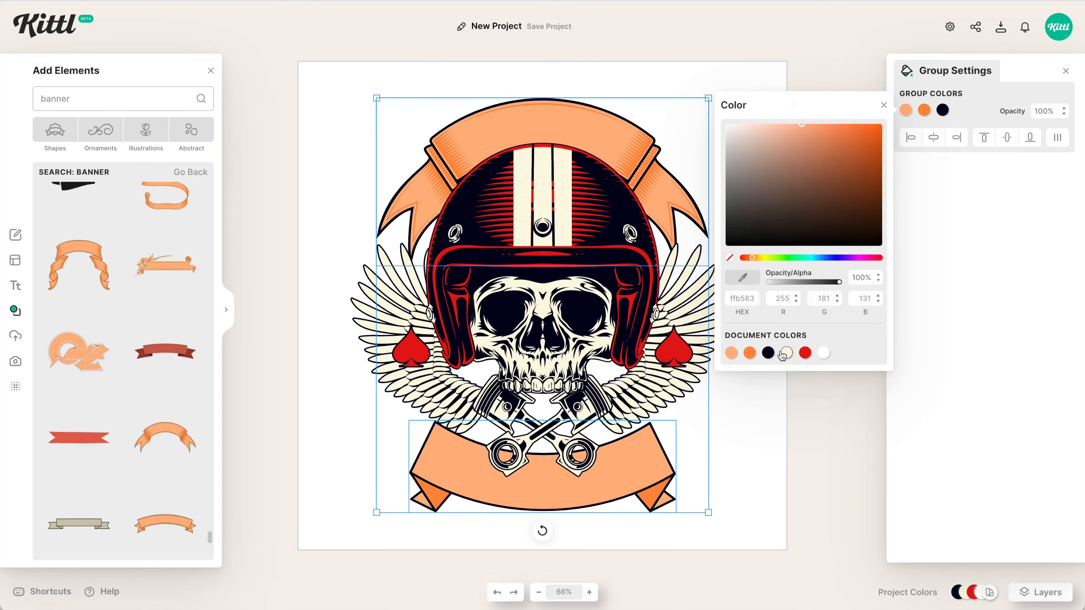
{"action": "left_click", "coordinate": [786, 353]}
{"action": "left_click", "coordinate": [705, 405]}
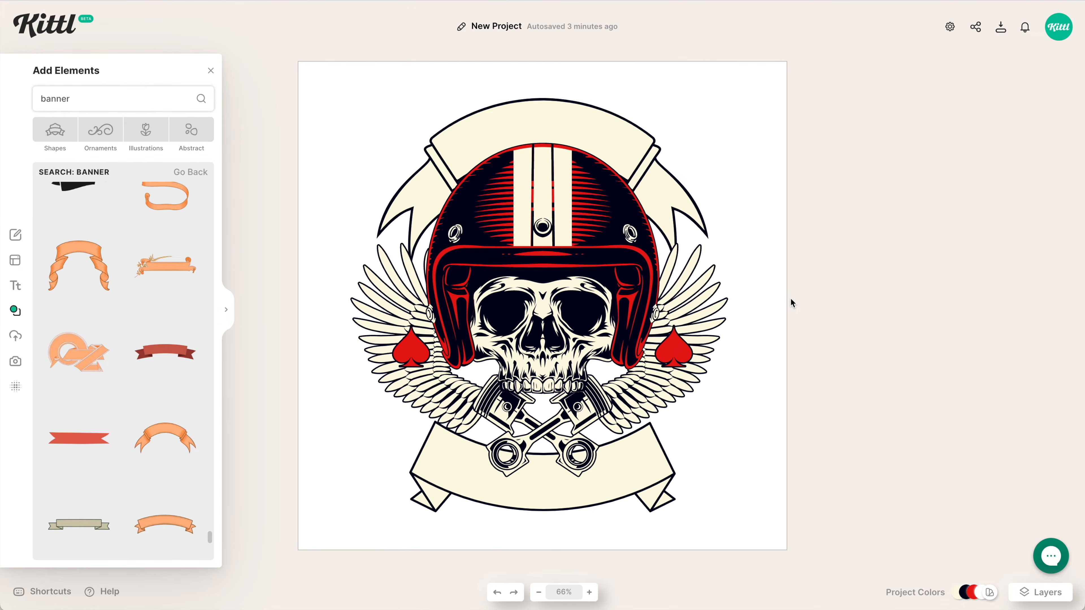
Give the arched banner and the lower banner a red border around their outer edges.
{"action": "left_click", "coordinate": [678, 192]}
{"action": "left_click", "coordinate": [905, 136]}
{"action": "left_click_drag", "start_coordinate": [918, 140], "coordinate": [931, 141]}
{"action": "left_click", "coordinate": [785, 377]}
{"action": "left_click", "coordinate": [641, 475]}
{"action": "left_click", "coordinate": [906, 135]}
{"action": "left_click", "coordinate": [786, 378]}
{"action": "left_click", "coordinate": [700, 393]}
Send the wings to the back, behind both banners.
{"action": "left_click", "coordinate": [706, 326]}
{"action": "right_click", "coordinate": [706, 341]}
{"action": "left_click", "coordinate": [771, 481]}
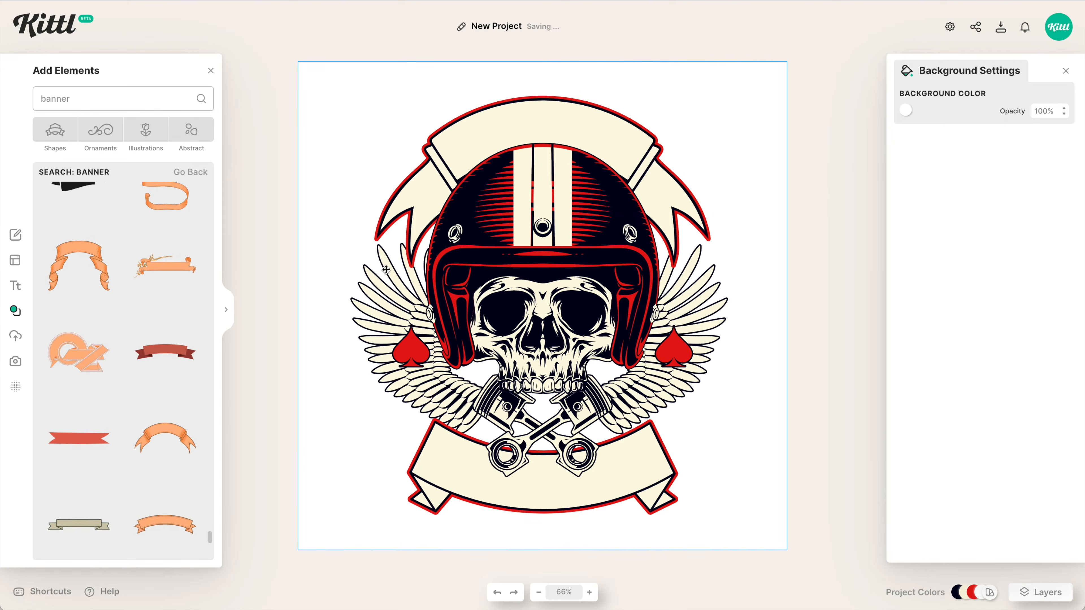
Search the elements library for "rays".
{"action": "double_click", "coordinate": [119, 100]}
{"action": "type", "text": "ray"}
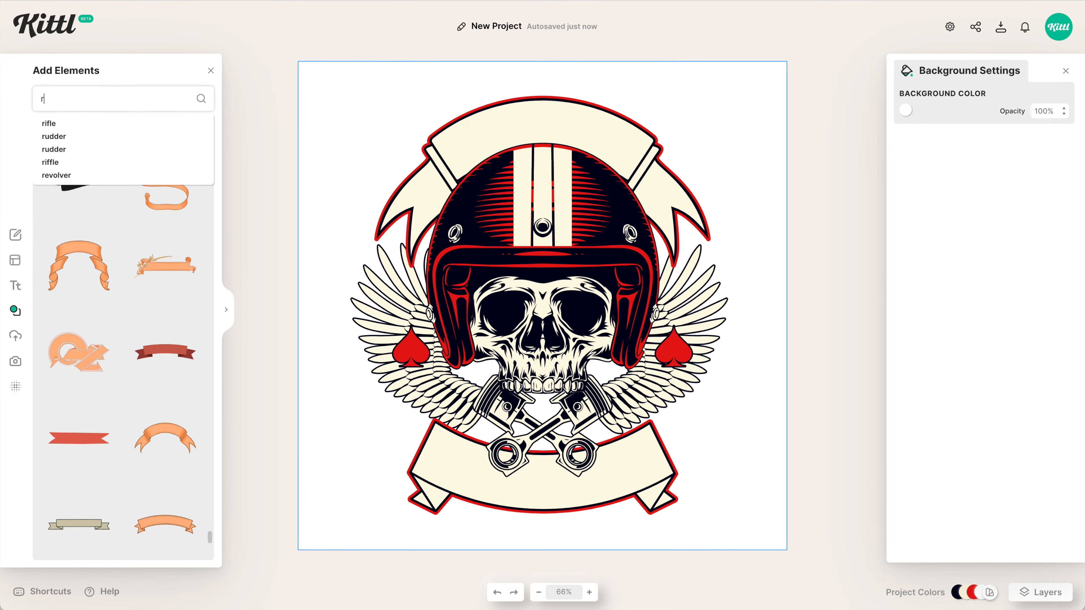
{"action": "type", "text": "s"}
{"action": "key", "text": "Return"}
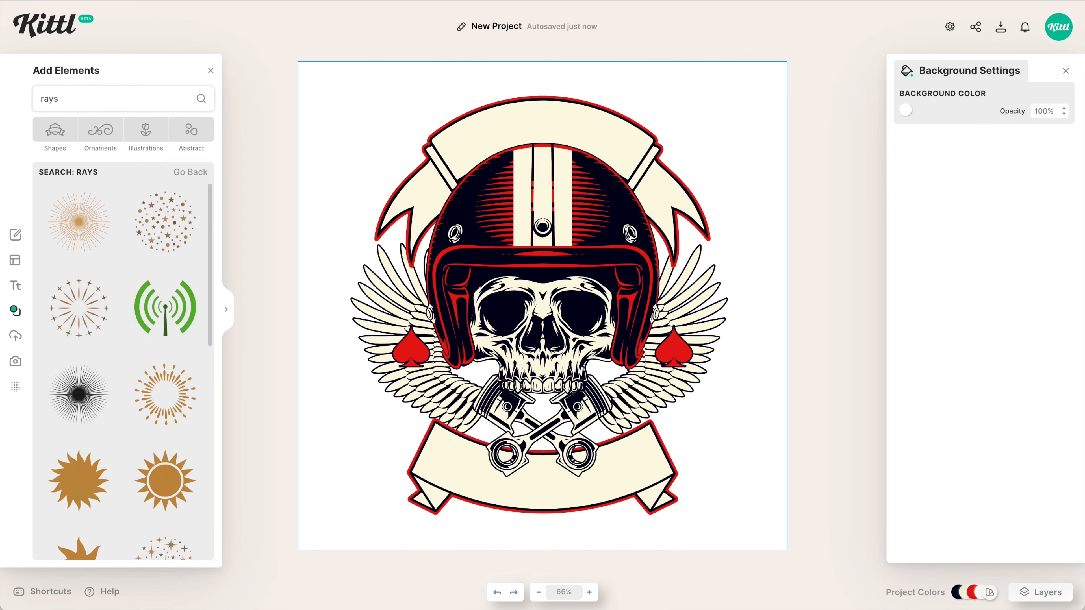
Add the dense black ray burst and enlarge it to about the lower banner's width.
{"action": "scroll", "coordinate": [89, 300], "scroll_direction": "down", "scroll_amount": 1}
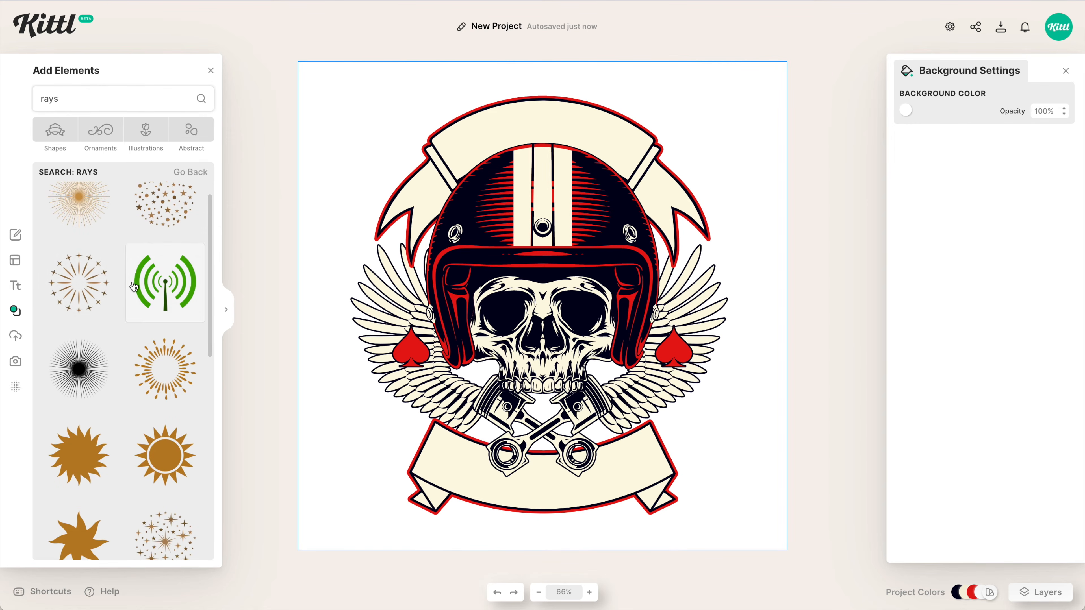
{"action": "left_click", "coordinate": [106, 341]}
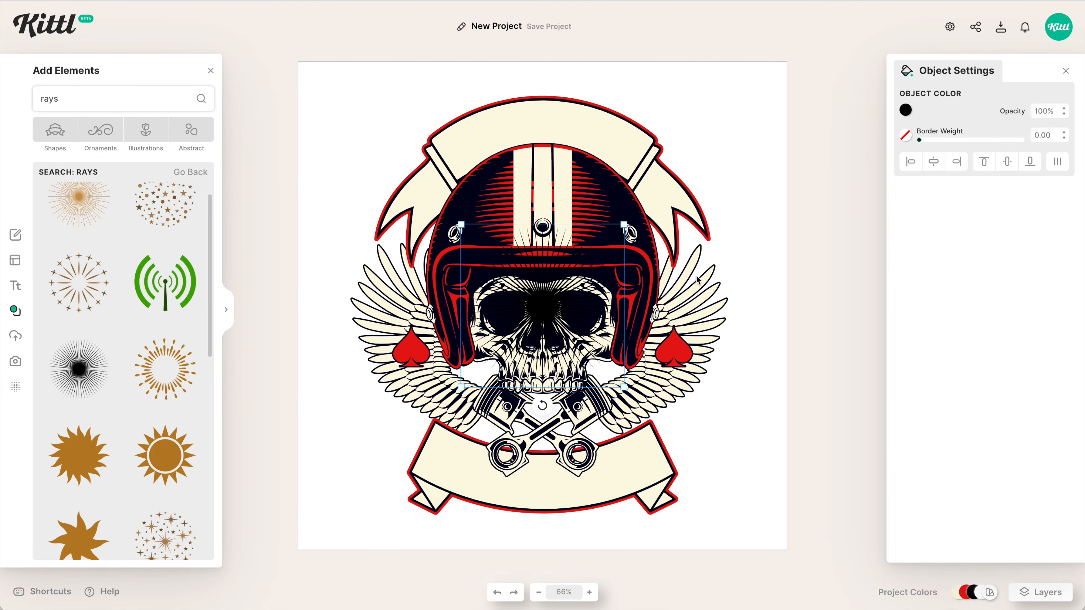
{"action": "left_click_drag", "start_coordinate": [626, 388], "coordinate": [669, 447]}
Recolor the ray burst with the document's red and send it to the back, behind the skull and wings.
{"action": "left_click", "coordinate": [905, 111]}
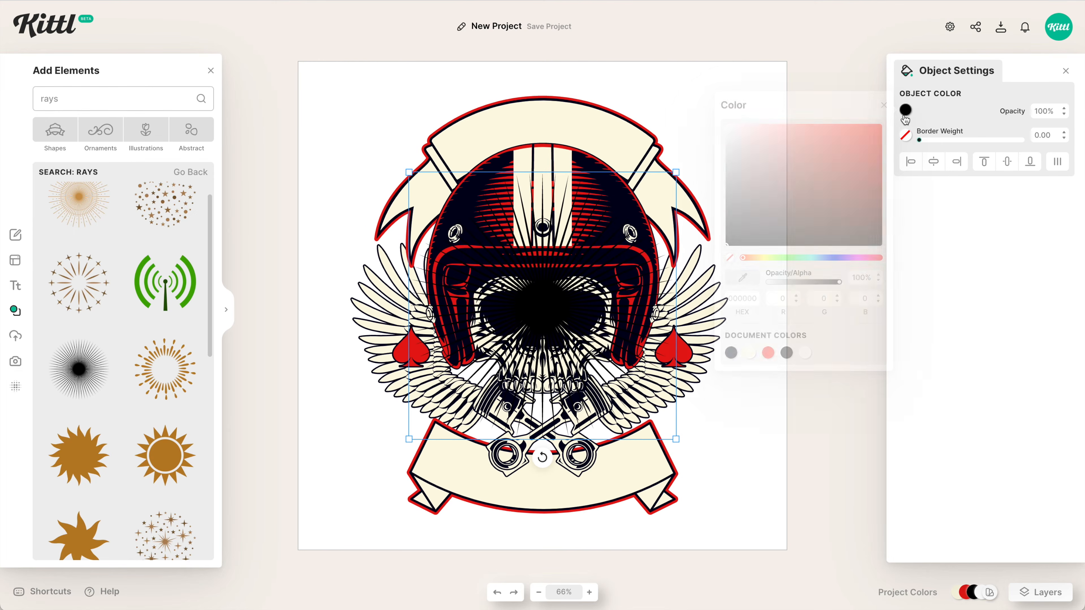
{"action": "left_click", "coordinate": [767, 352]}
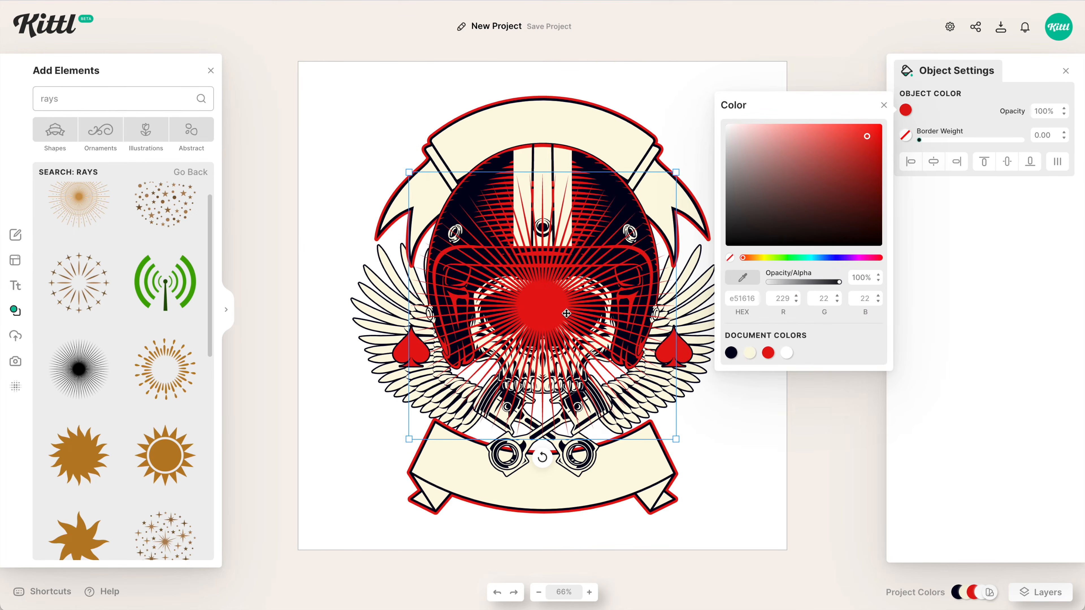
{"action": "right_click", "coordinate": [541, 305]}
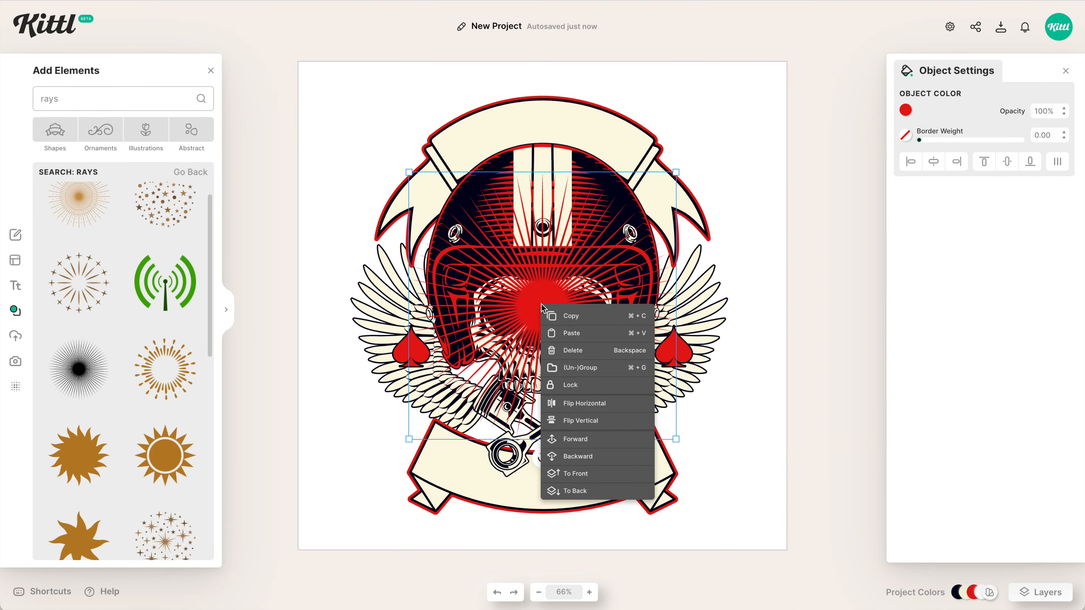
{"action": "left_click", "coordinate": [582, 493]}
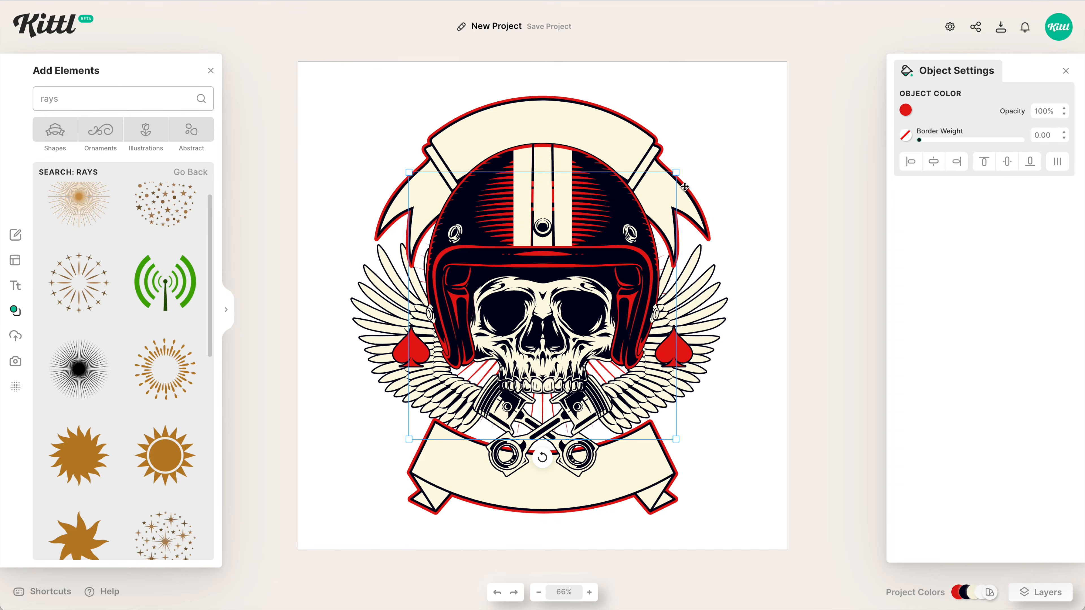
Enlarge the ray burst slightly, nudge it upward and center it horizontally behind the skull.
{"action": "left_click_drag", "start_coordinate": [679, 174], "coordinate": [702, 150]}
{"action": "key", "text": "Up"}
{"action": "key", "text": "Up"}
{"action": "key", "text": "Left"}
{"action": "key", "text": "Left"}
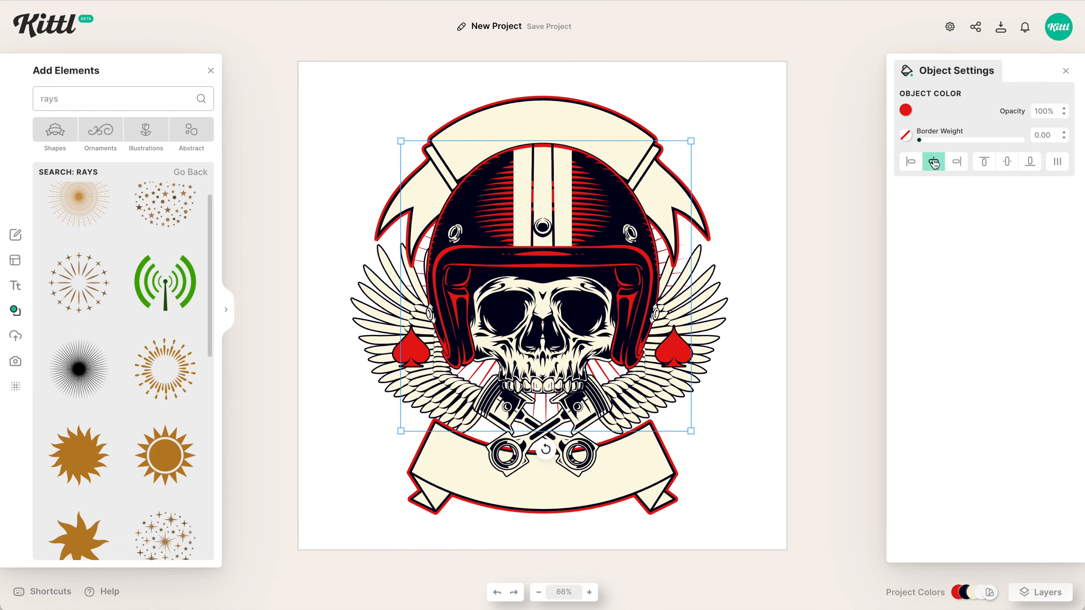
{"action": "key", "text": "Left"}
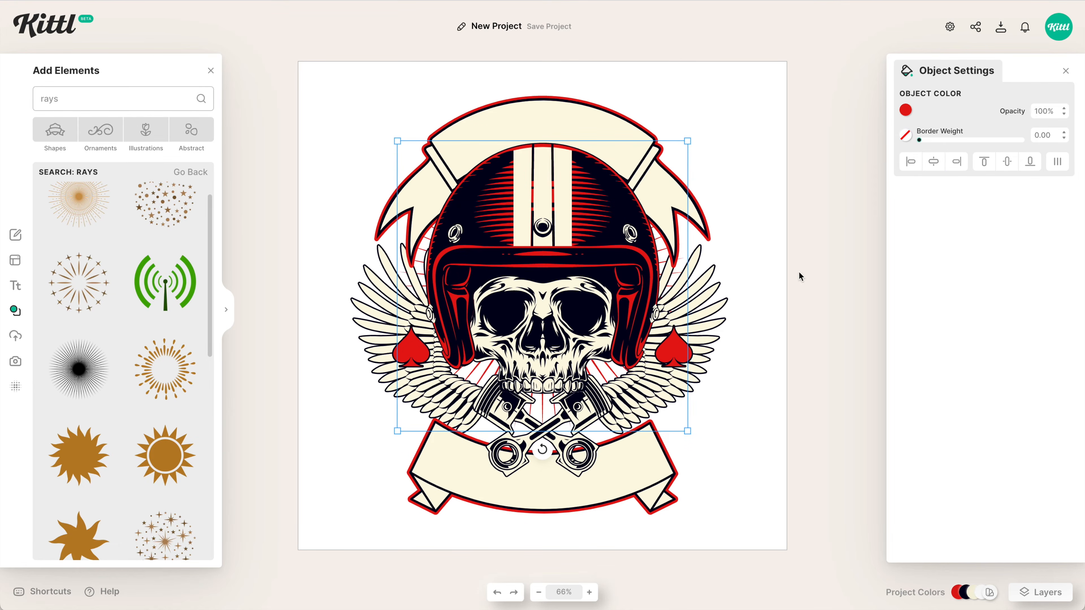
Thicken the ray burst's lines with a thin border in the document's red.
{"action": "left_click", "coordinate": [920, 140]}
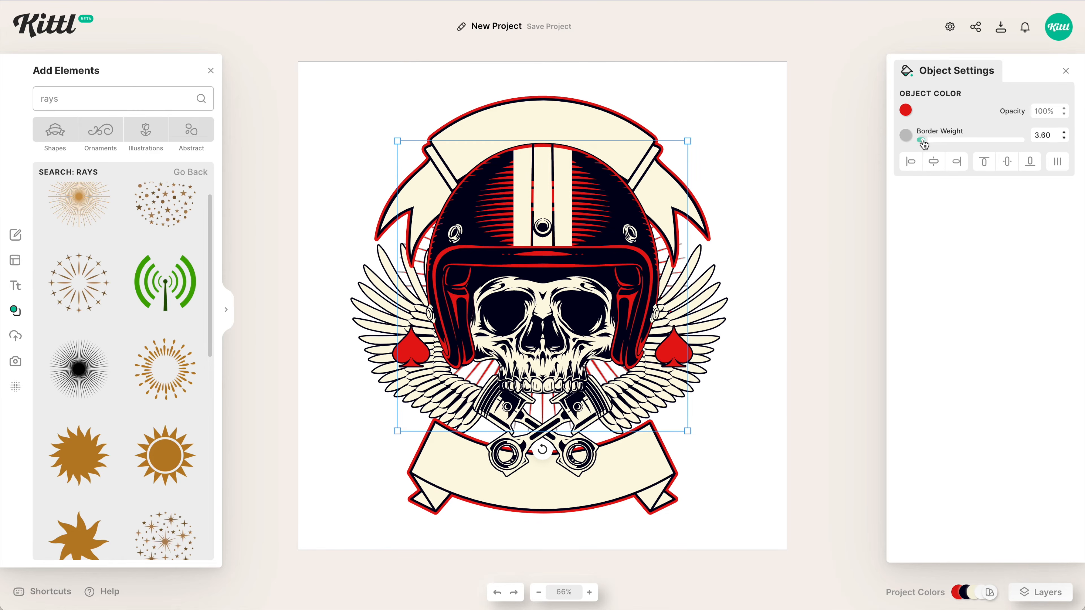
{"action": "left_click", "coordinate": [905, 136]}
{"action": "left_click", "coordinate": [732, 379]}
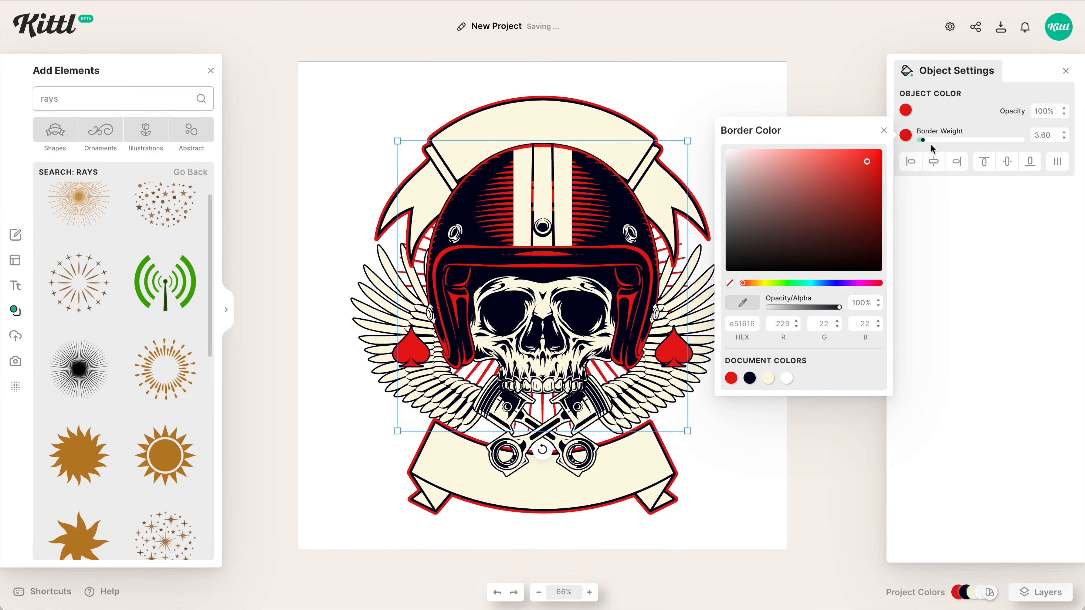
{"action": "left_click_drag", "start_coordinate": [931, 145], "coordinate": [927, 145]}
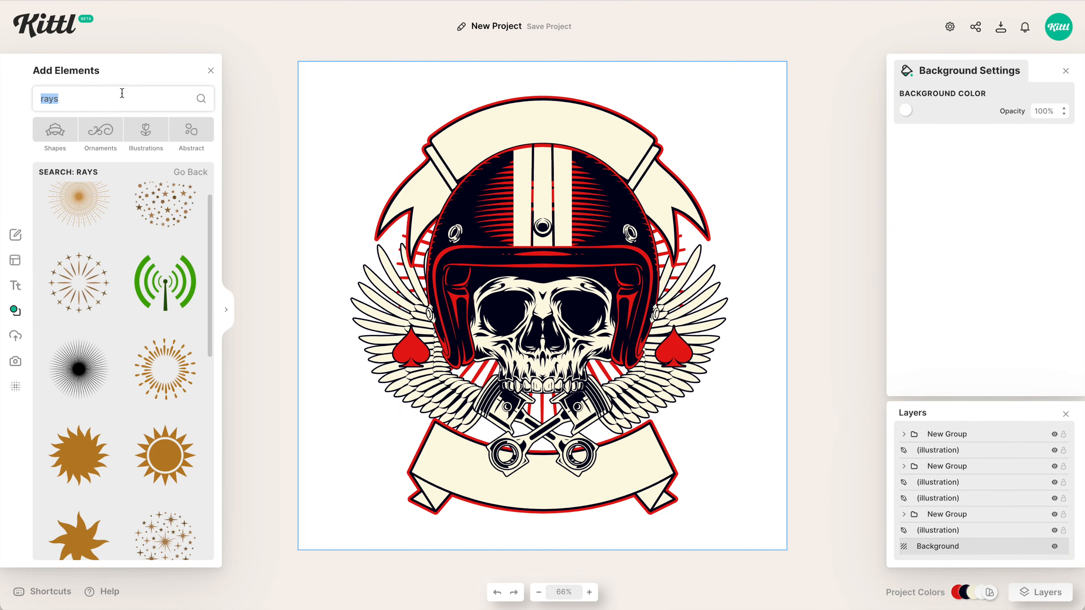
Search the elements library for "flames" and look through the flame illustrations.
{"action": "type", "text": "flames"}
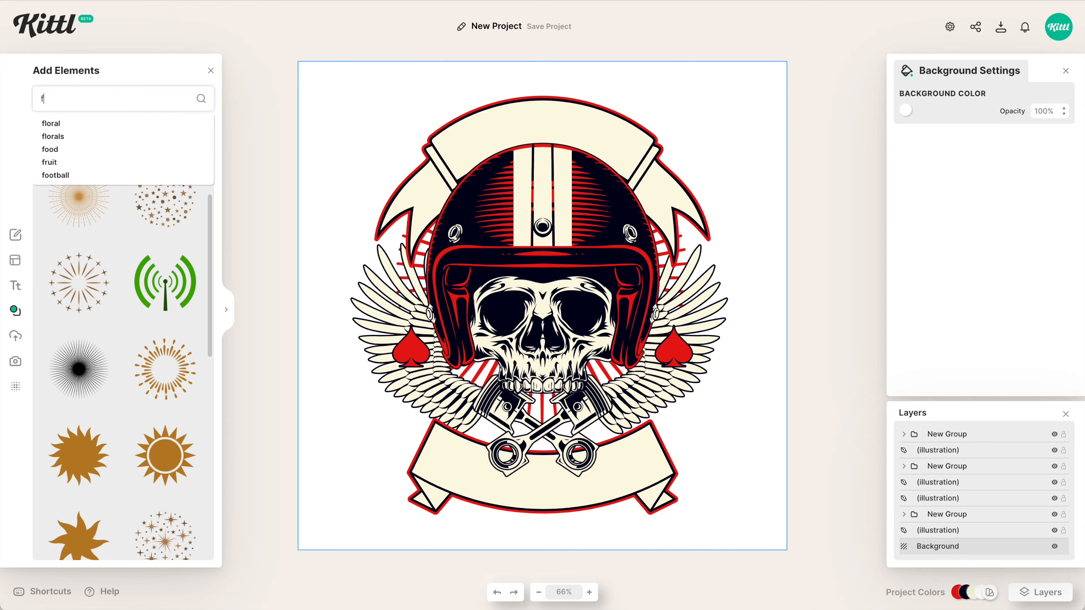
{"action": "key", "text": "Return"}
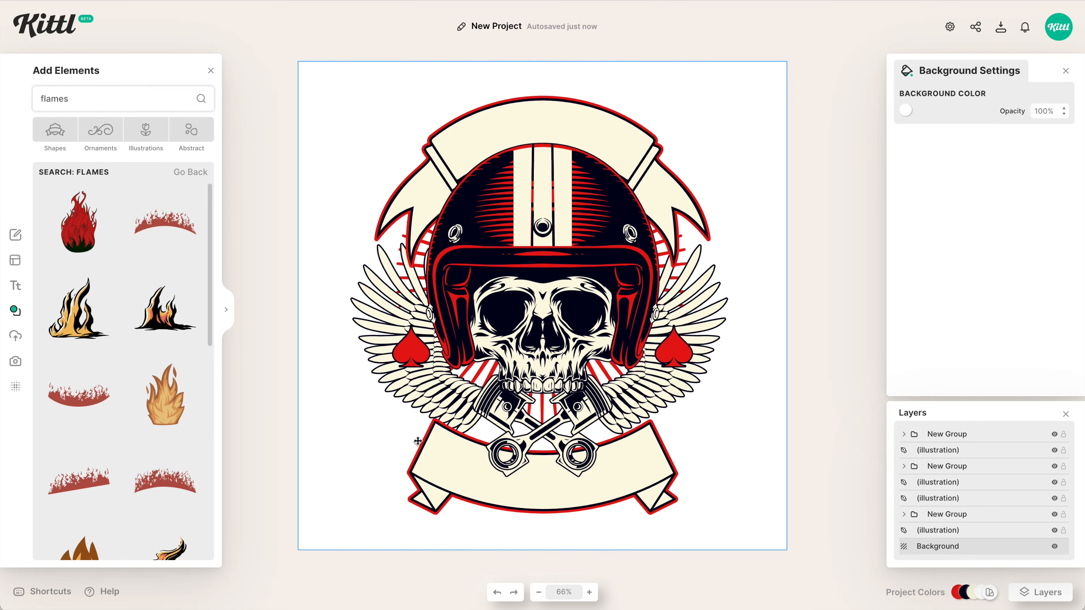
{"action": "scroll", "coordinate": [123, 480], "scroll_direction": "down", "scroll_amount": 3}
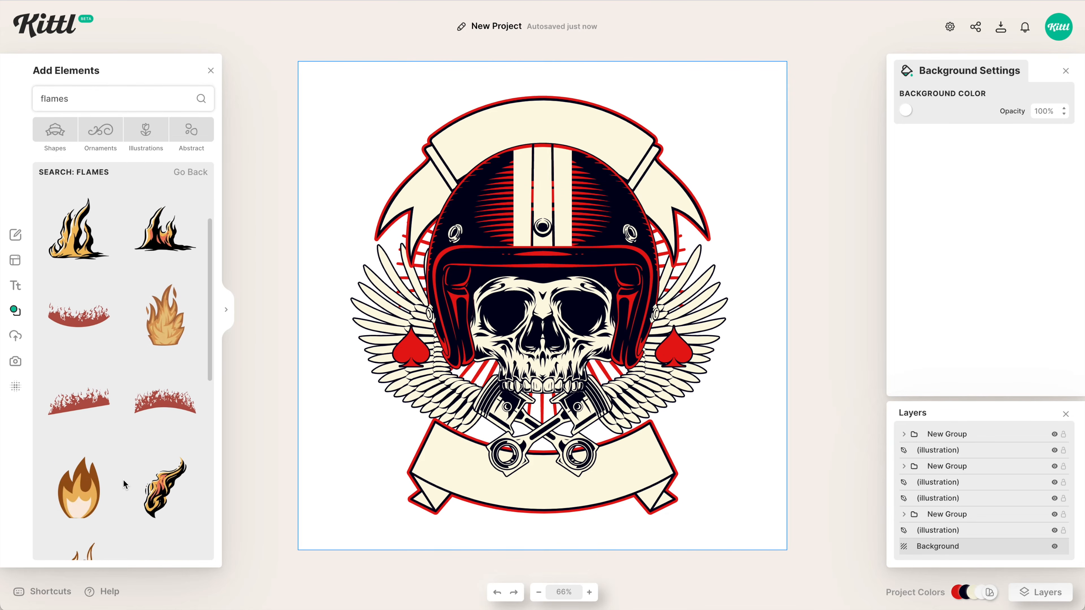
{"action": "scroll", "coordinate": [123, 480], "scroll_direction": "down", "scroll_amount": 1}
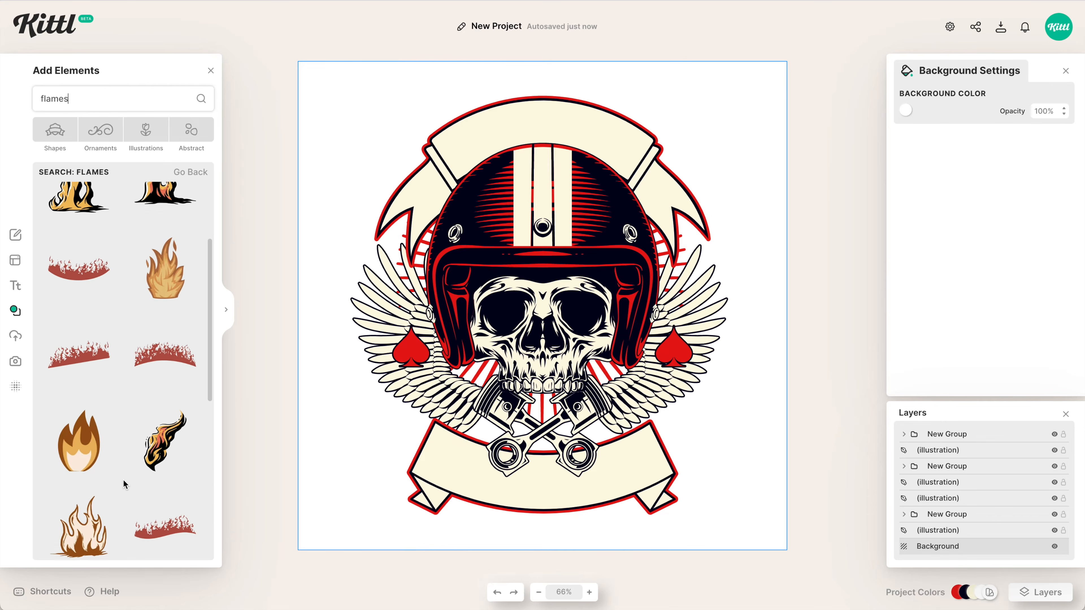
{"action": "scroll", "coordinate": [123, 480], "scroll_direction": "down", "scroll_amount": 10}
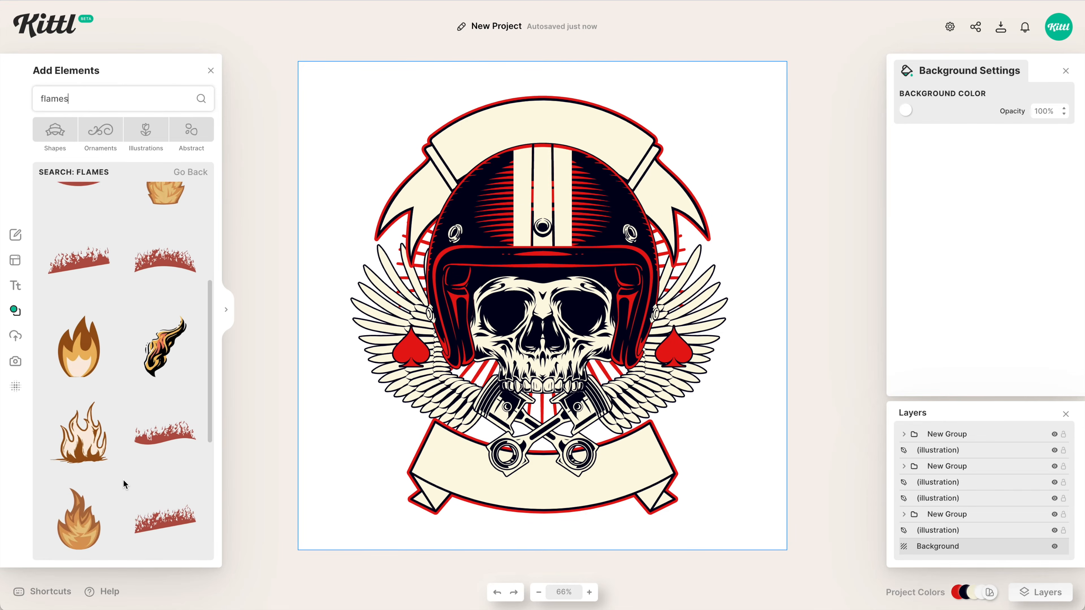
{"action": "scroll", "coordinate": [123, 479], "scroll_direction": "down", "scroll_amount": 15}
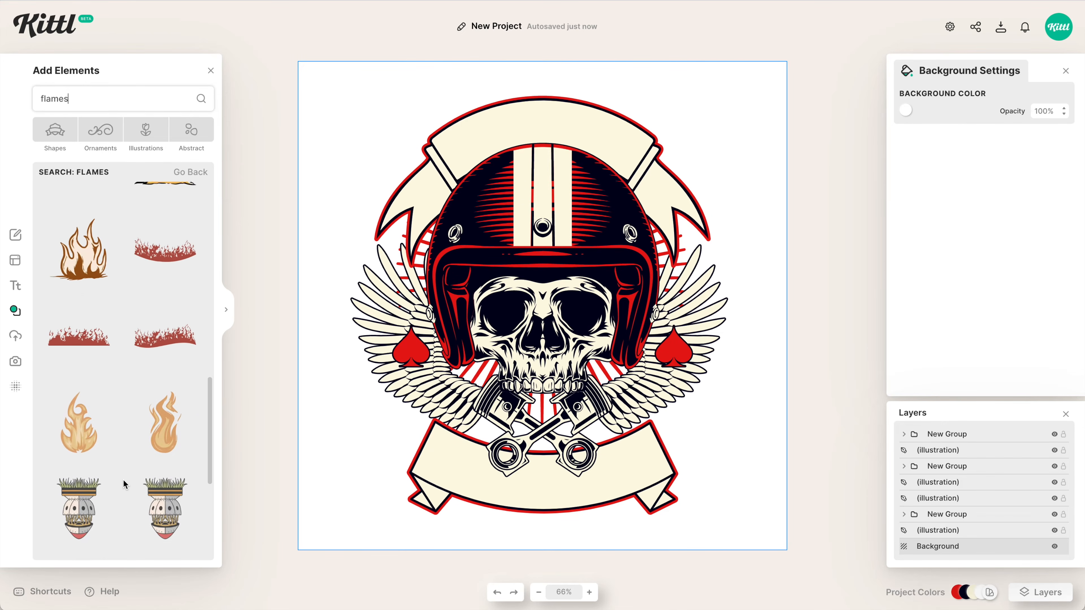
{"action": "scroll", "coordinate": [123, 480], "scroll_direction": "up", "scroll_amount": 15}
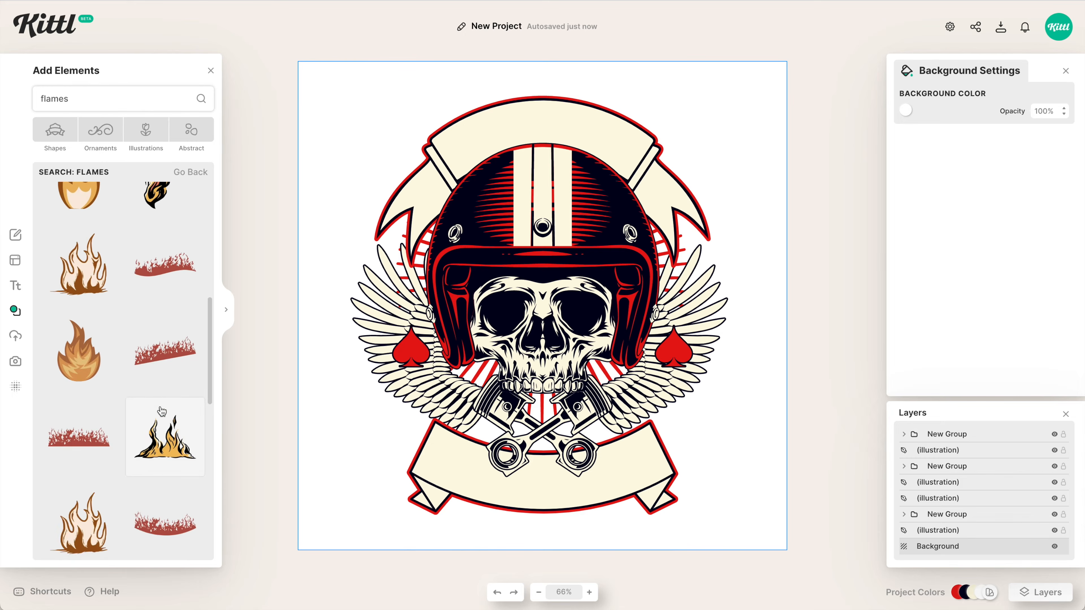
Add the slanted black, orange and yellow flame, mirrored horizontally and tilted over the left end of the lower banner.
{"action": "left_click", "coordinate": [167, 284]}
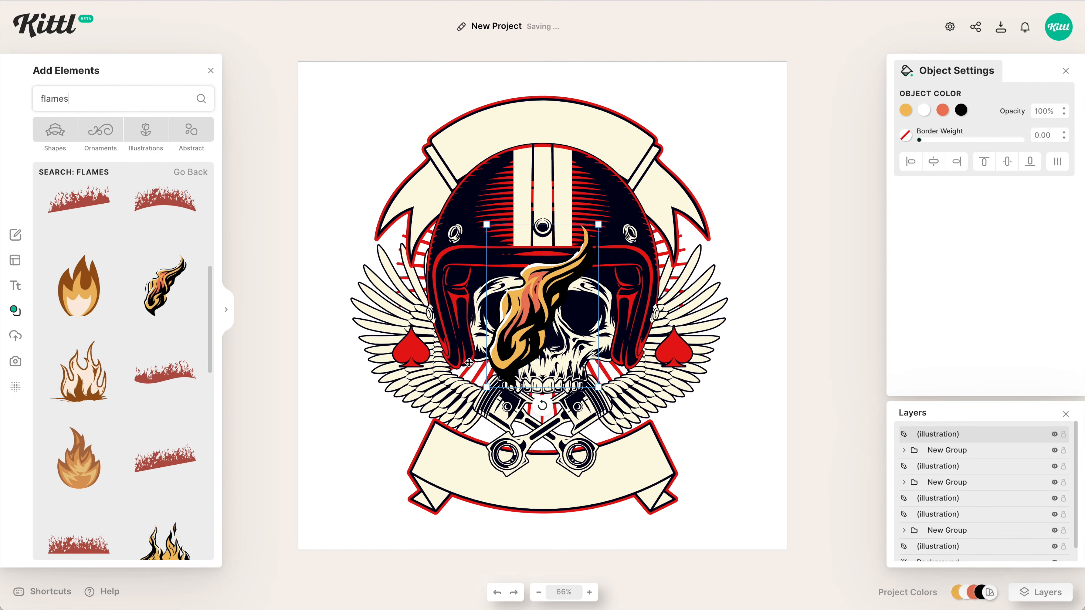
{"action": "left_click_drag", "start_coordinate": [525, 328], "coordinate": [393, 456]}
{"action": "right_click", "coordinate": [393, 456]}
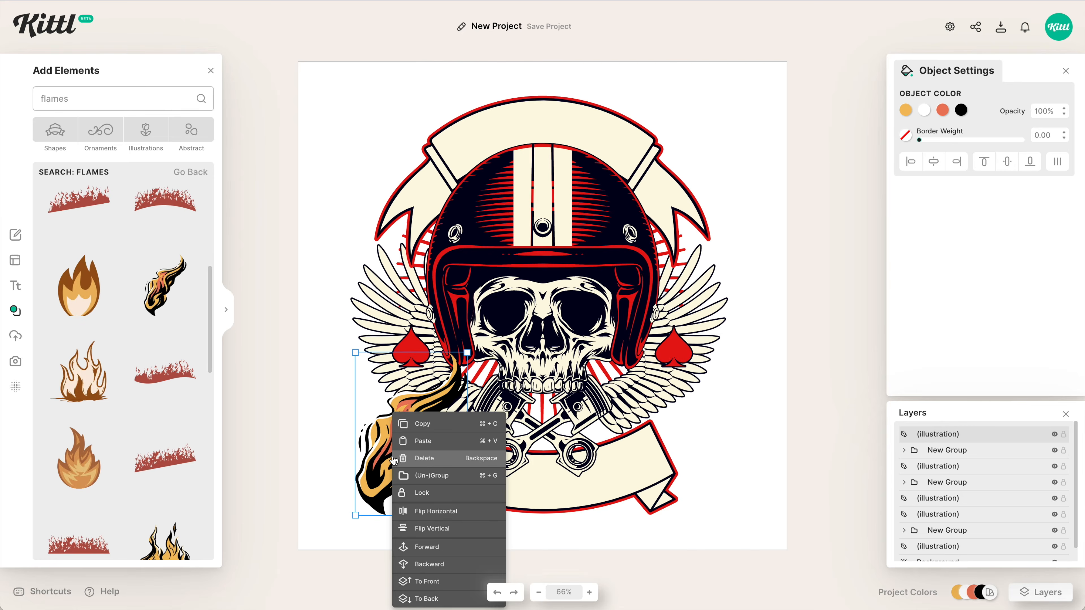
{"action": "left_click", "coordinate": [440, 509]}
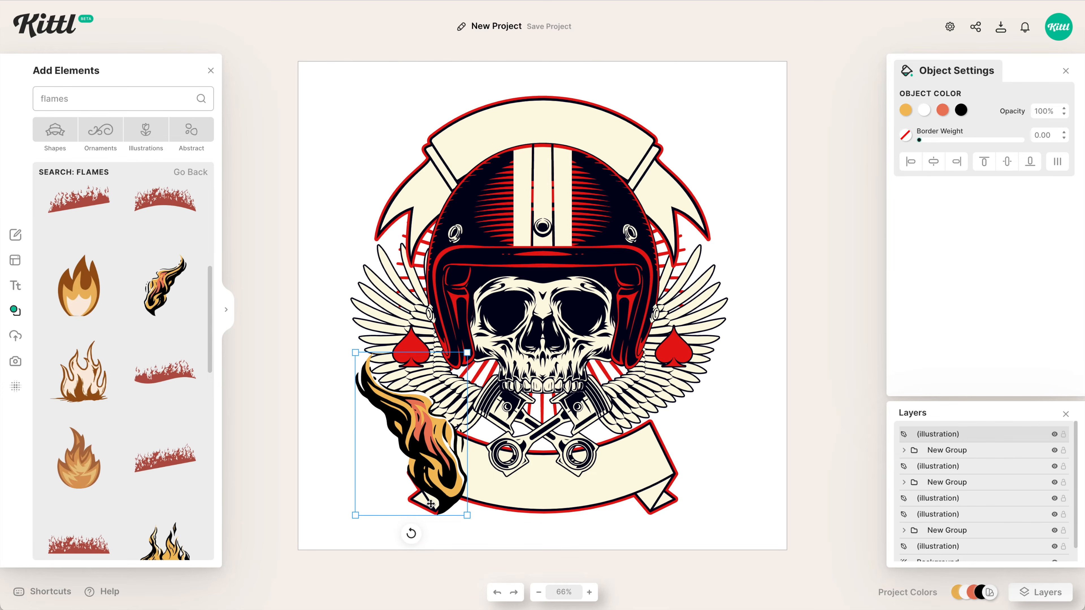
{"action": "left_click_drag", "start_coordinate": [410, 534], "coordinate": [462, 519]}
{"action": "left_click_drag", "start_coordinate": [434, 429], "coordinate": [467, 452]}
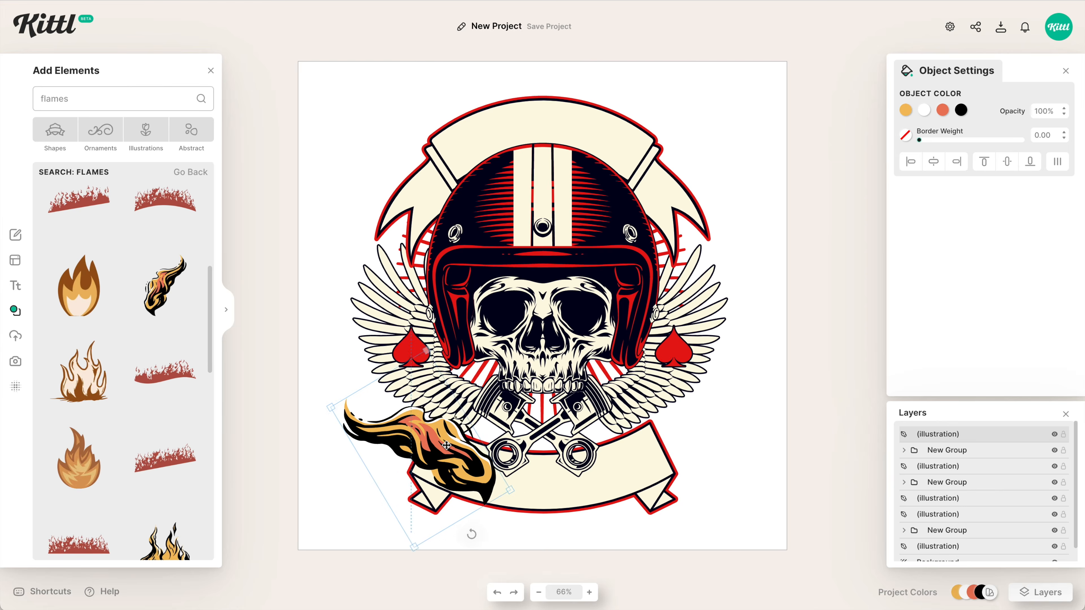
Send the flame to the back and flip it vertically, rotating it so its tip curls outward behind the lower banner.
{"action": "right_click", "coordinate": [398, 438]}
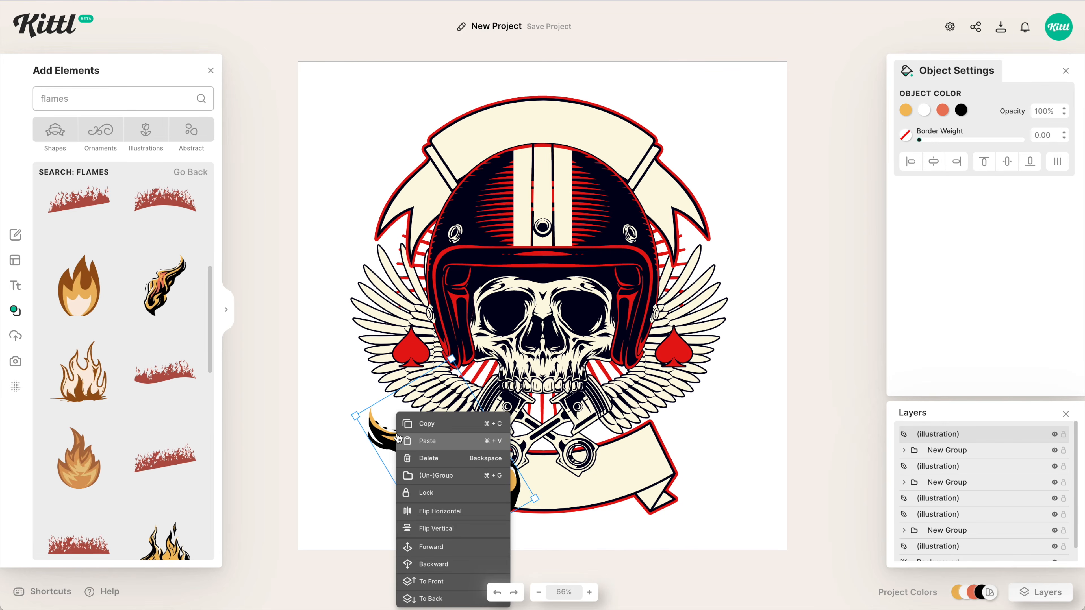
{"action": "left_click", "coordinate": [431, 599]}
{"action": "right_click", "coordinate": [412, 438]}
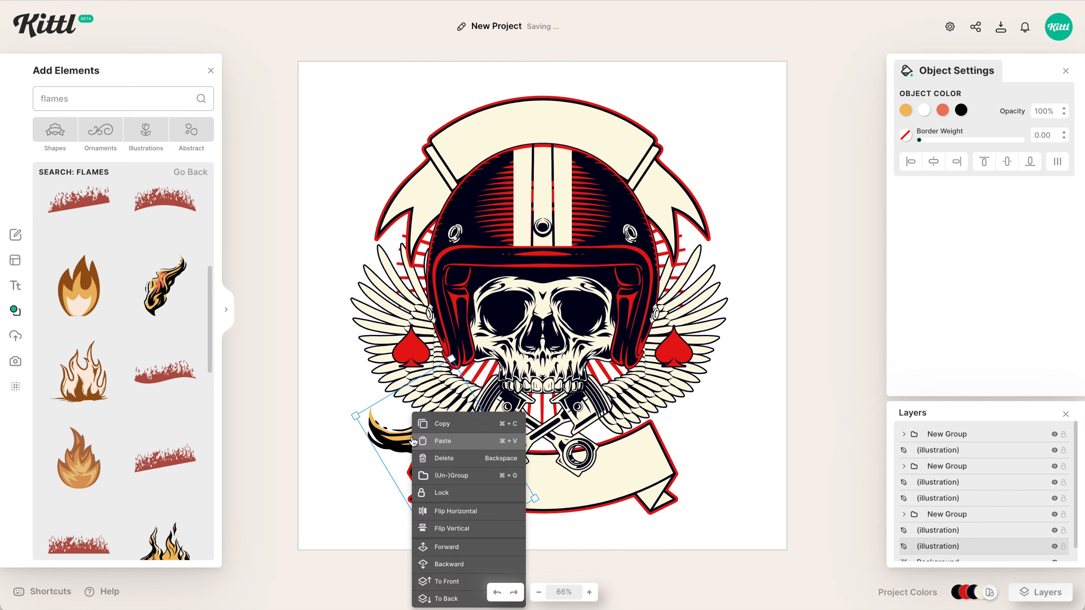
{"action": "left_click", "coordinate": [453, 534]}
{"action": "left_click_drag", "start_coordinate": [395, 544], "coordinate": [336, 470]}
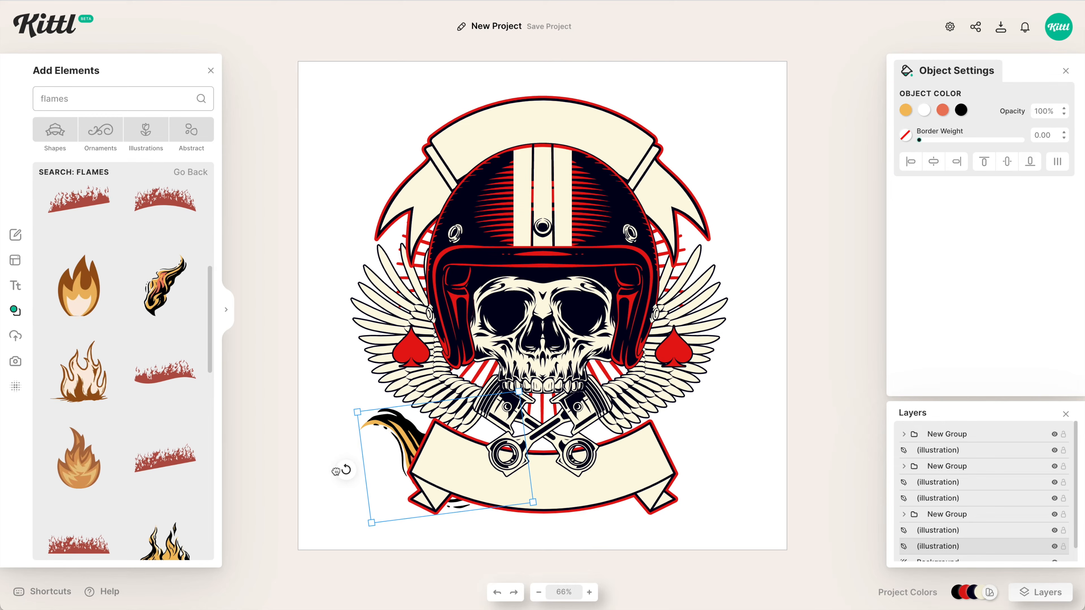
Nudge the flame up and to the left so more of it shows beside the lower banner.
{"action": "key", "text": "Up"}
{"action": "key", "text": "Up"}
{"action": "key", "text": "Left"}
{"action": "key", "text": "Left"}
{"action": "key", "text": "Up"}
{"action": "key", "text": "Left"}
{"action": "key", "text": "Left"}
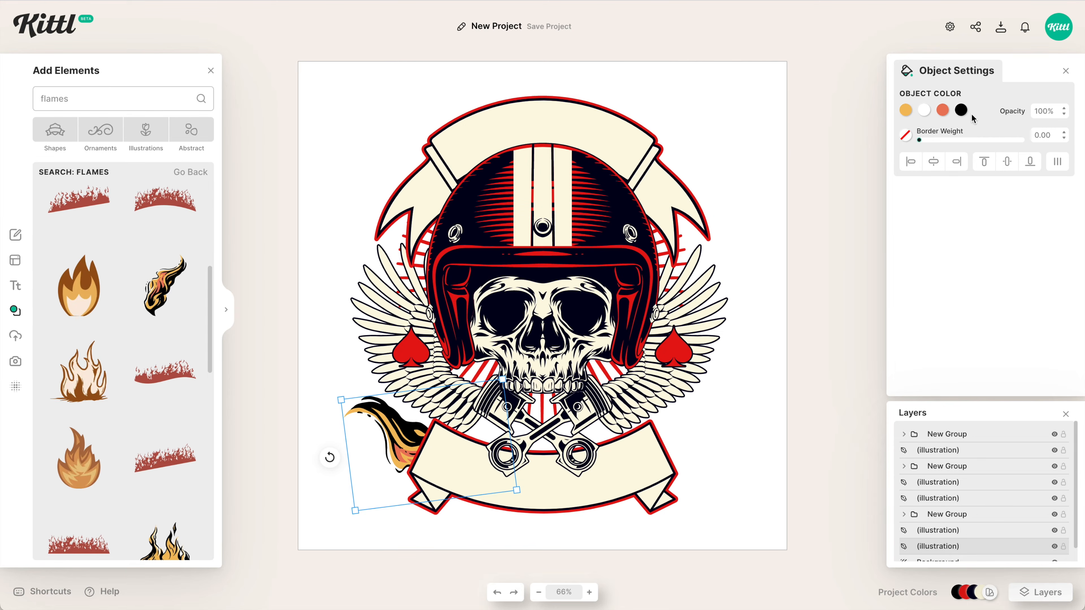
Recolor the flame's black to the document's red and its other colors to cream, and place a mirrored copy at the lower banner's right end.
{"action": "left_click", "coordinate": [961, 111]}
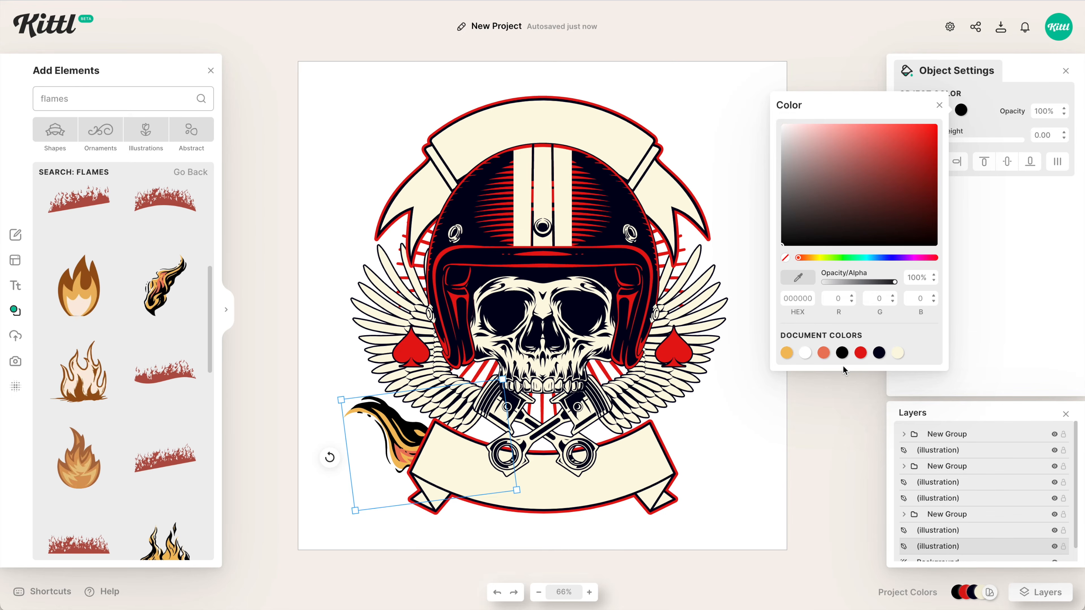
{"action": "left_click", "coordinate": [860, 353]}
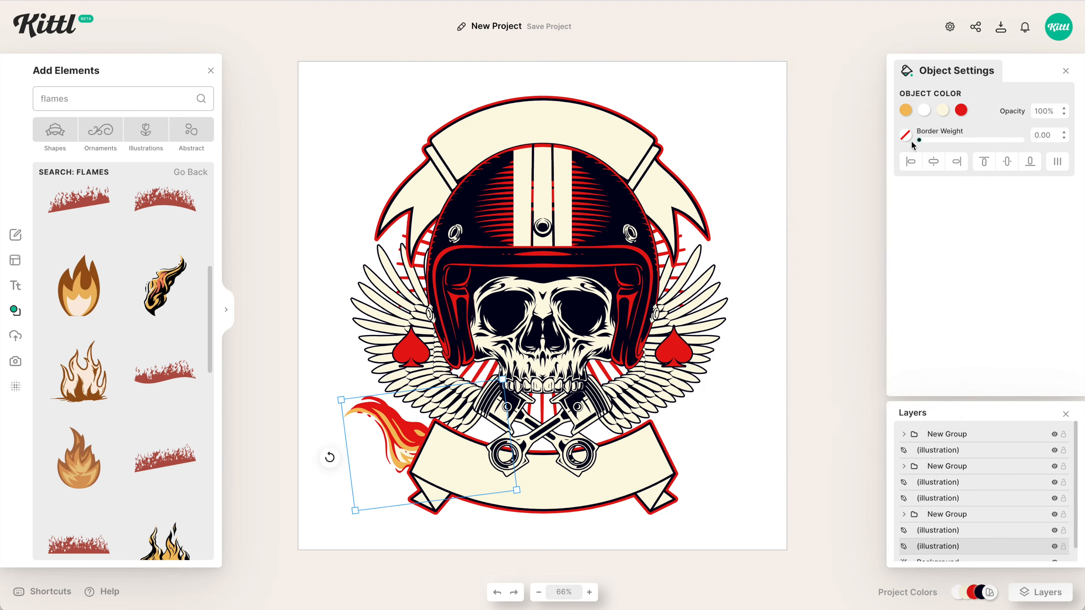
{"action": "left_click_drag", "start_coordinate": [404, 436], "coordinate": [647, 436]}
{"action": "right_click", "coordinate": [718, 451]}
{"action": "left_click", "coordinate": [735, 479]}
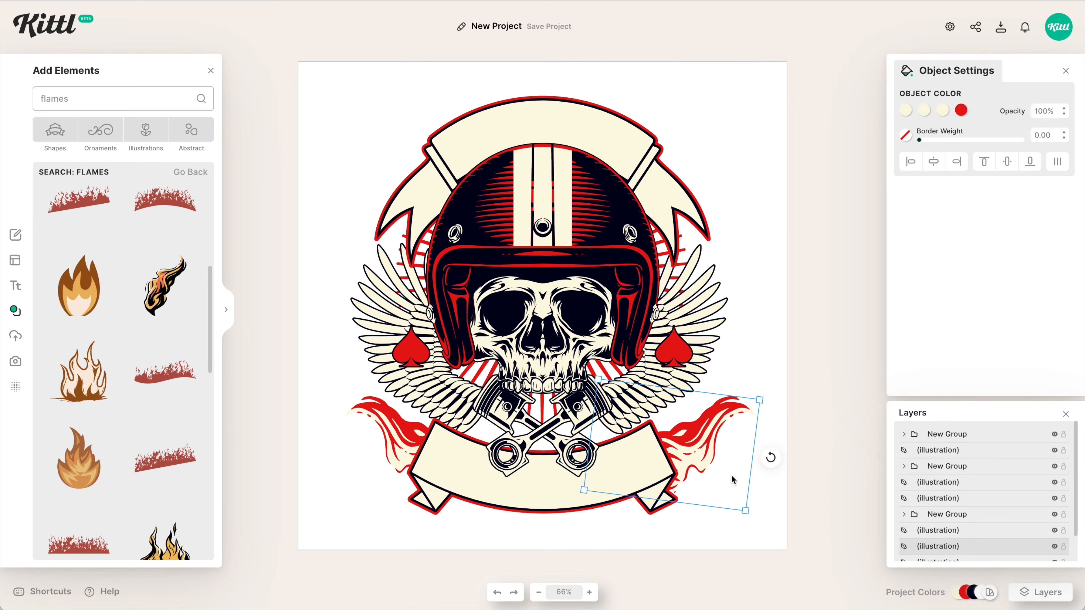
Set the canvas background to the document's dark navy.
{"action": "left_click", "coordinate": [758, 333]}
{"action": "left_click", "coordinate": [905, 110]}
{"action": "left_click", "coordinate": [768, 353]}
{"action": "left_click", "coordinate": [726, 427]}
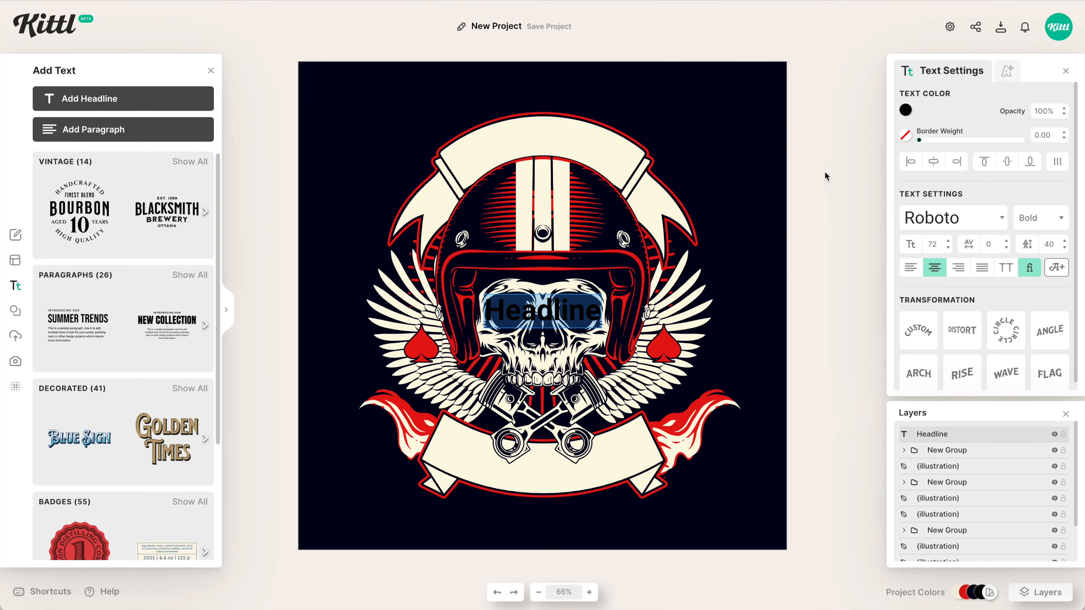
Browse the typefaces and set the new headline in Sancreek.
{"action": "left_click", "coordinate": [955, 229]}
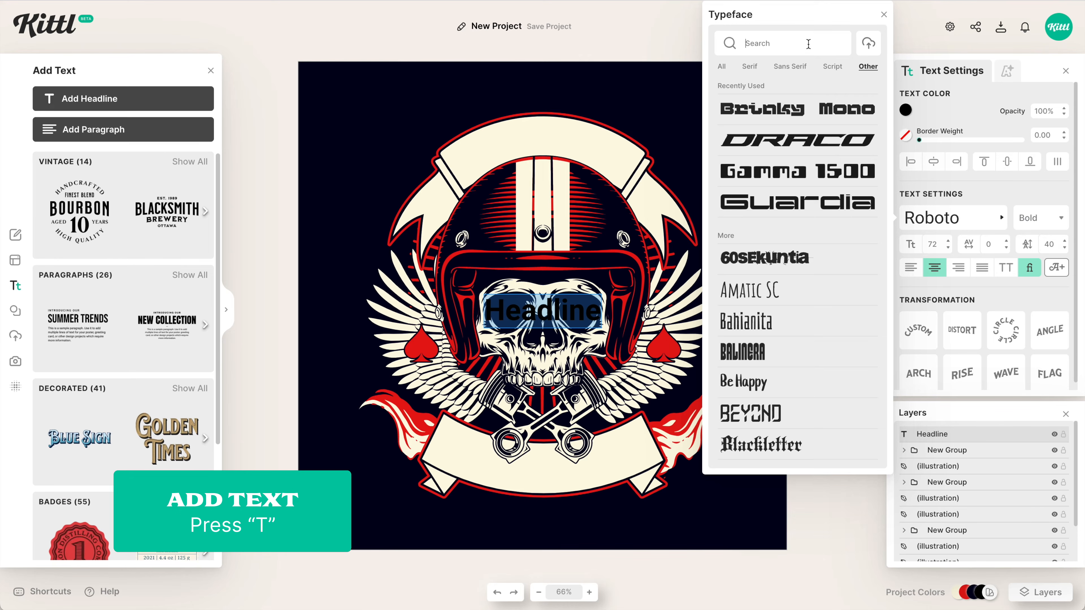
{"action": "scroll", "coordinate": [814, 317], "scroll_direction": "down", "scroll_amount": 6}
{"action": "scroll", "coordinate": [841, 308], "scroll_direction": "down", "scroll_amount": 10}
{"action": "scroll", "coordinate": [841, 308], "scroll_direction": "down", "scroll_amount": 6}
{"action": "scroll", "coordinate": [831, 292], "scroll_direction": "down", "scroll_amount": 15}
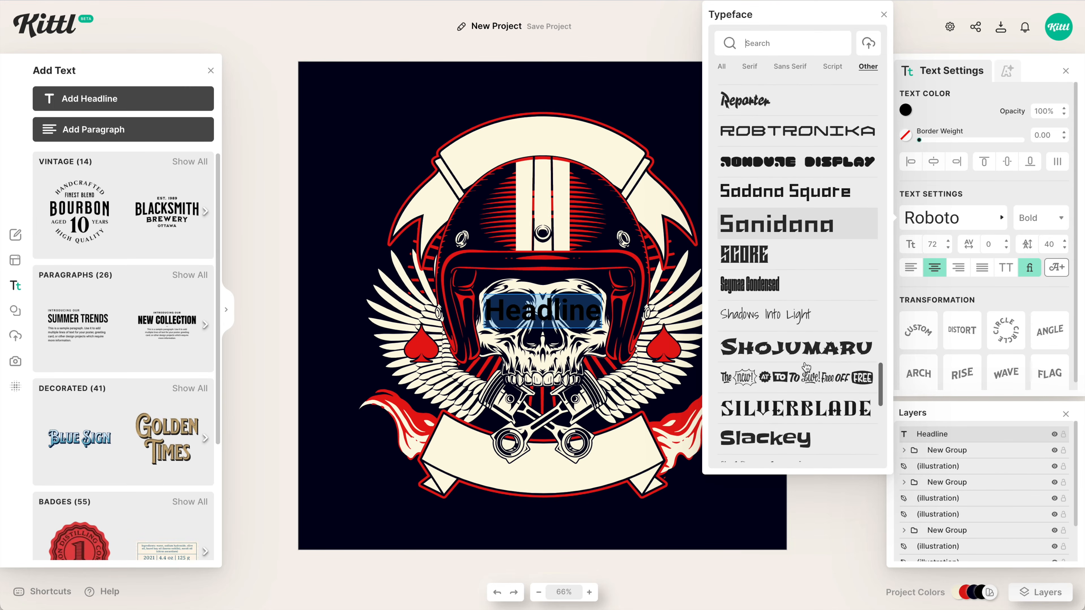
{"action": "scroll", "coordinate": [806, 366], "scroll_direction": "down", "scroll_amount": 12}
{"action": "left_click", "coordinate": [786, 44]}
{"action": "type", "text": "sa"}
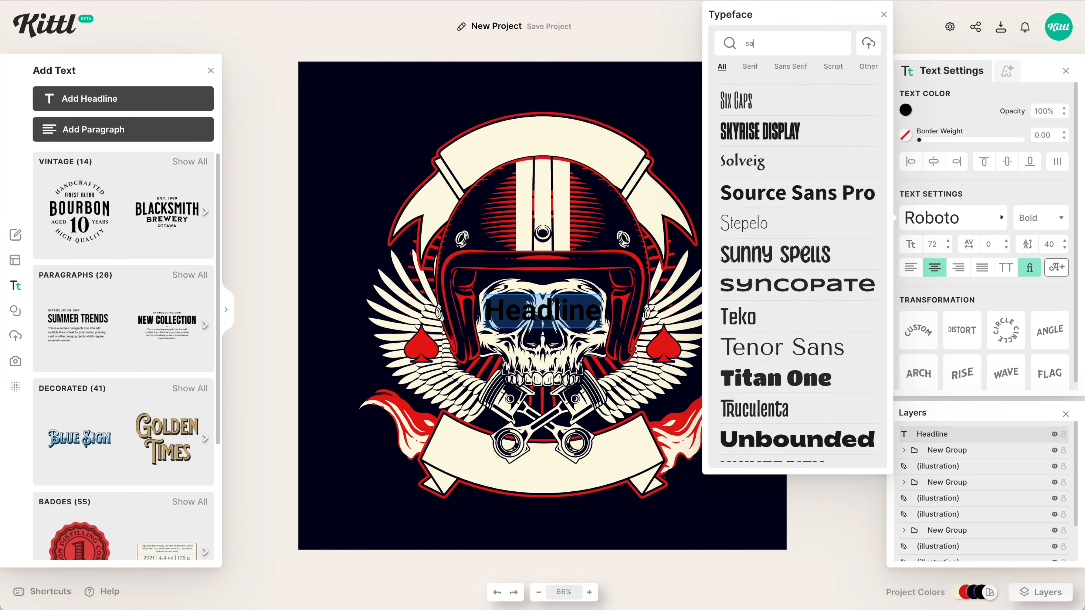
{"action": "type", "text": "nd"}
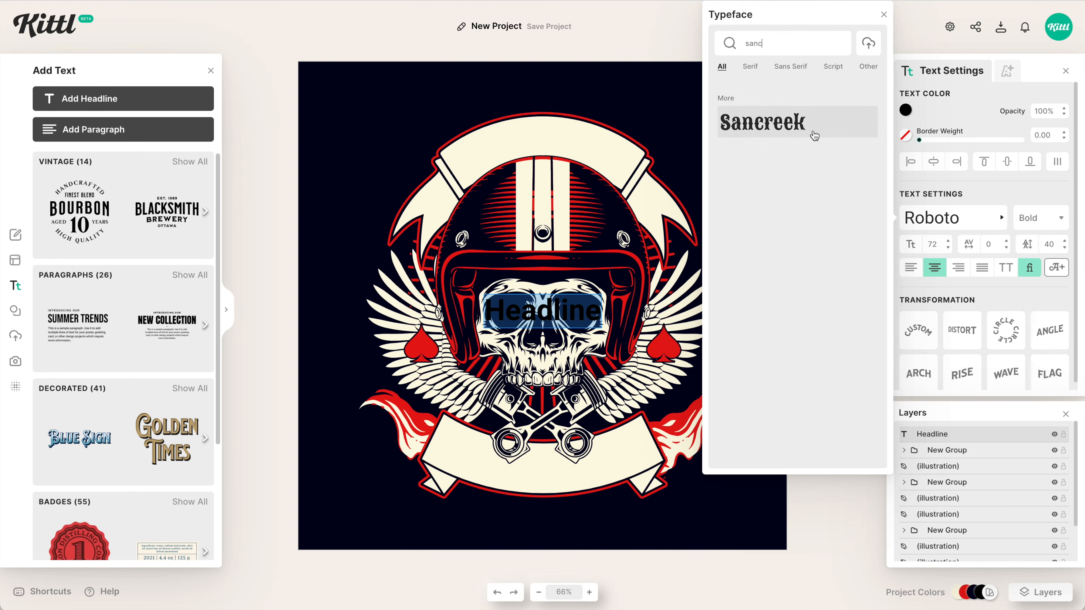
{"action": "left_click", "coordinate": [815, 135]}
Move the headline onto the upper banner, centered horizontally, and color it with the document's red.
{"action": "left_click", "coordinate": [598, 311]}
{"action": "left_click_drag", "start_coordinate": [598, 311], "coordinate": [604, 147]}
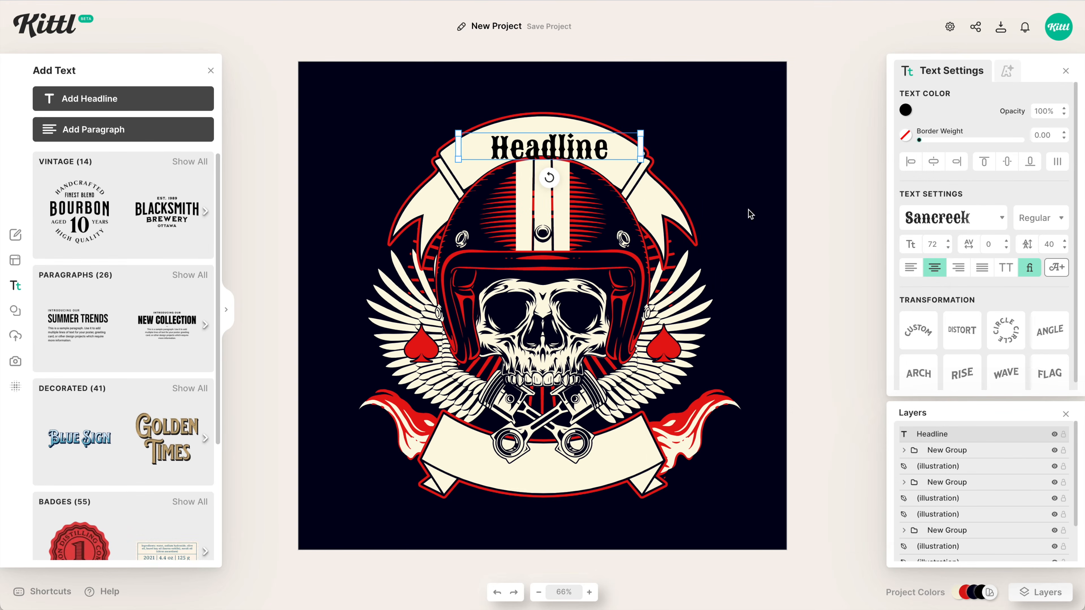
{"action": "left_click", "coordinate": [938, 164]}
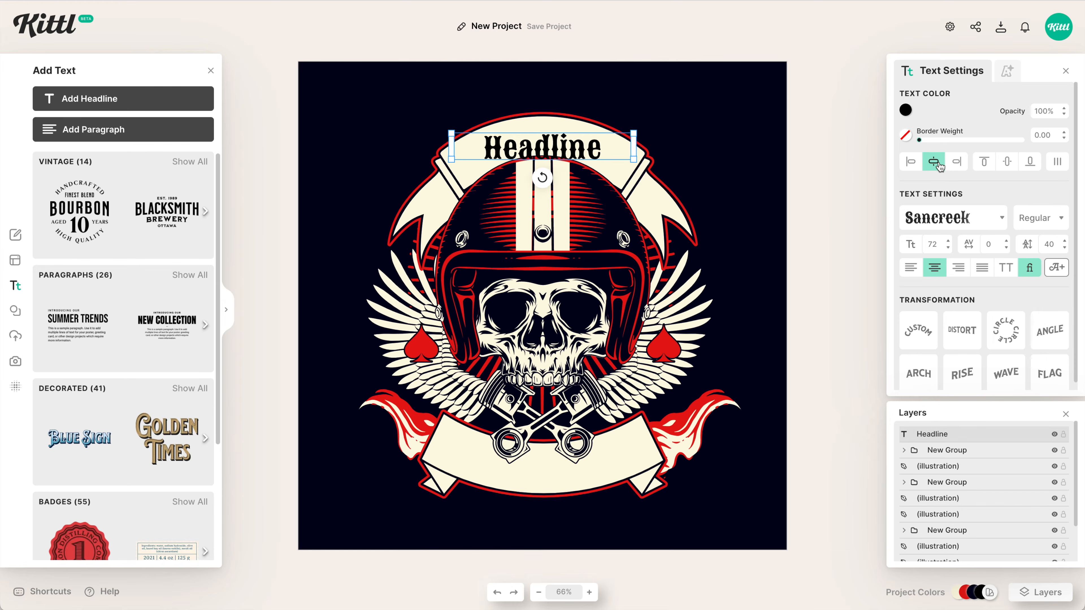
{"action": "left_click", "coordinate": [905, 110]}
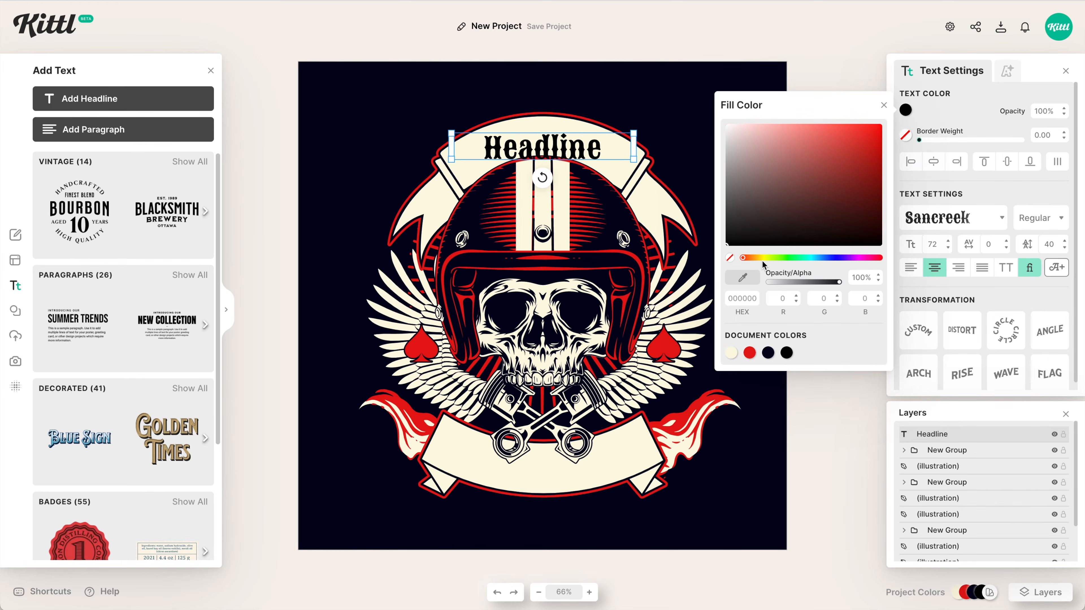
{"action": "left_click", "coordinate": [750, 352]}
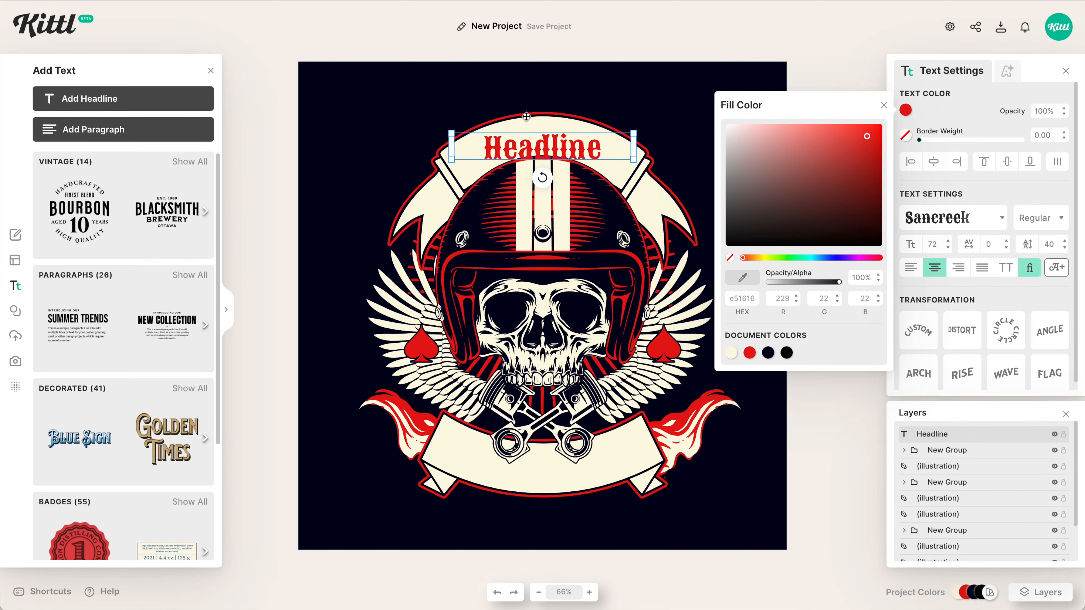
{"action": "left_click_drag", "start_coordinate": [571, 157], "coordinate": [571, 151]}
Replace the headline text on the upper banner with "Sons of Kittl".
{"action": "double_click", "coordinate": [551, 148]}
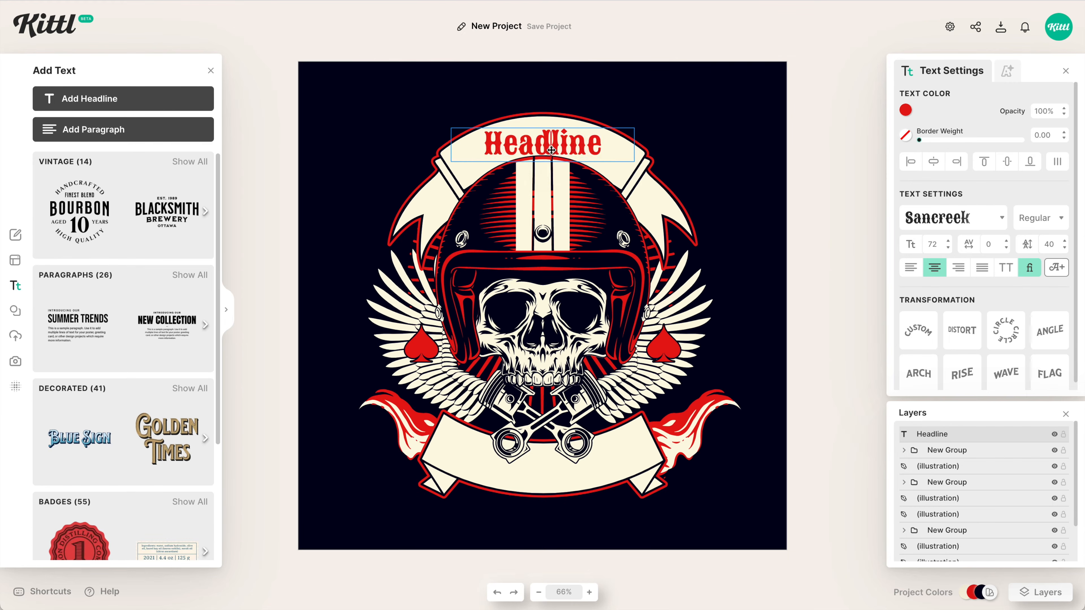
{"action": "type", "text": "Sons of Kittl"}
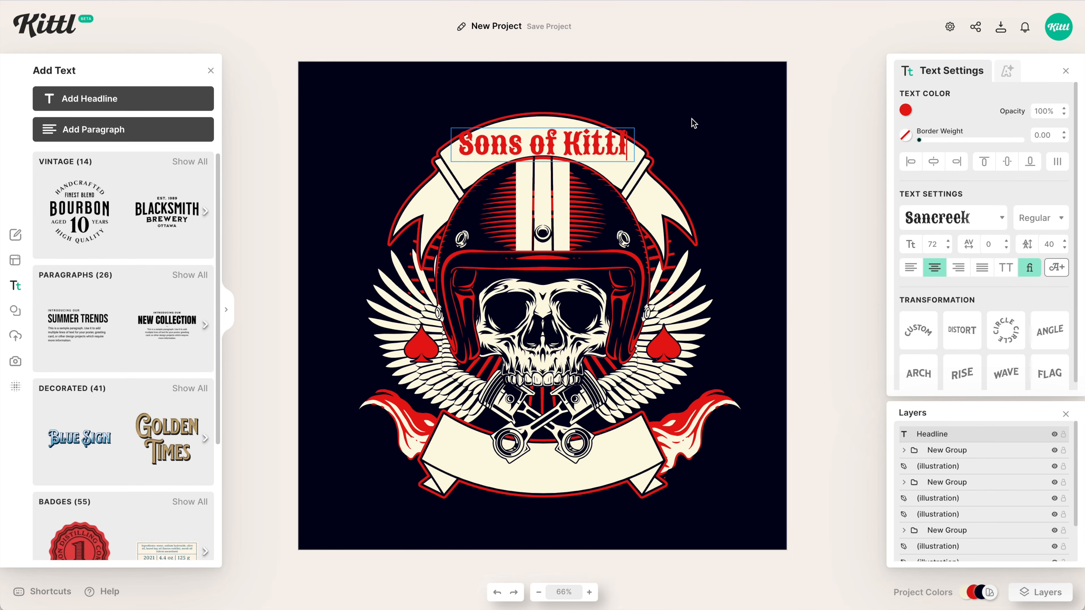
{"action": "key", "text": "Escape"}
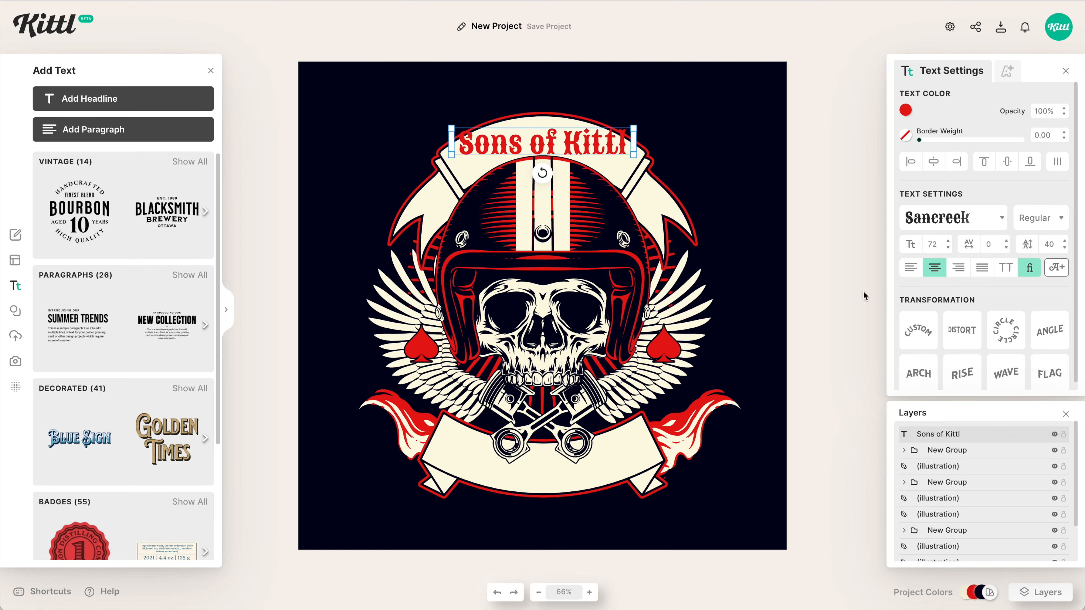
Curve the "Sons of Kittl" headline along a large circle that follows the upper banner, with the lettering in all caps.
{"action": "left_click", "coordinate": [1007, 340]}
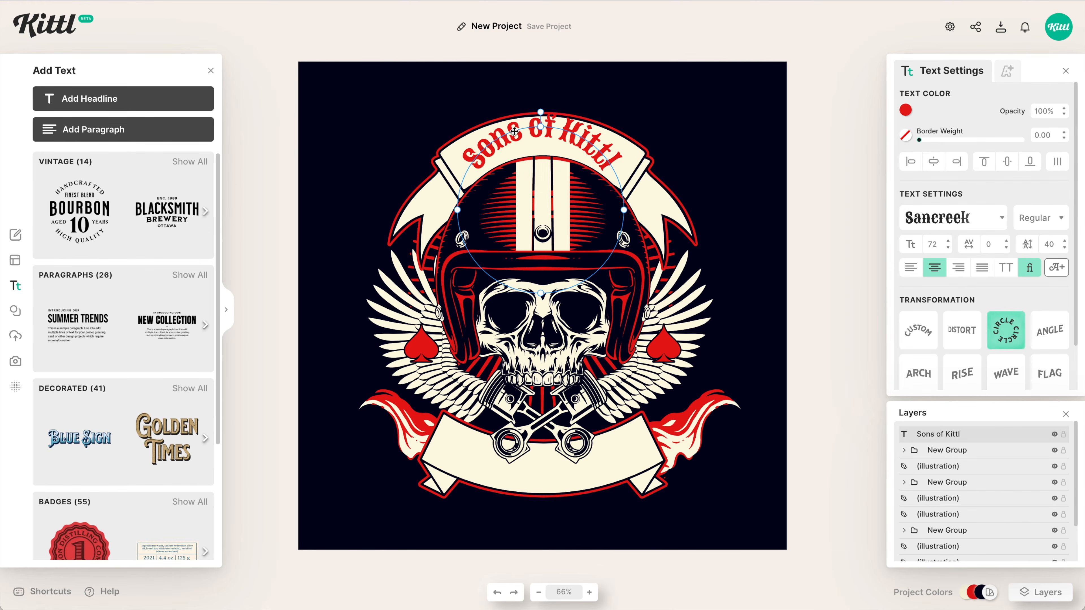
{"action": "left_click_drag", "start_coordinate": [568, 130], "coordinate": [559, 139]}
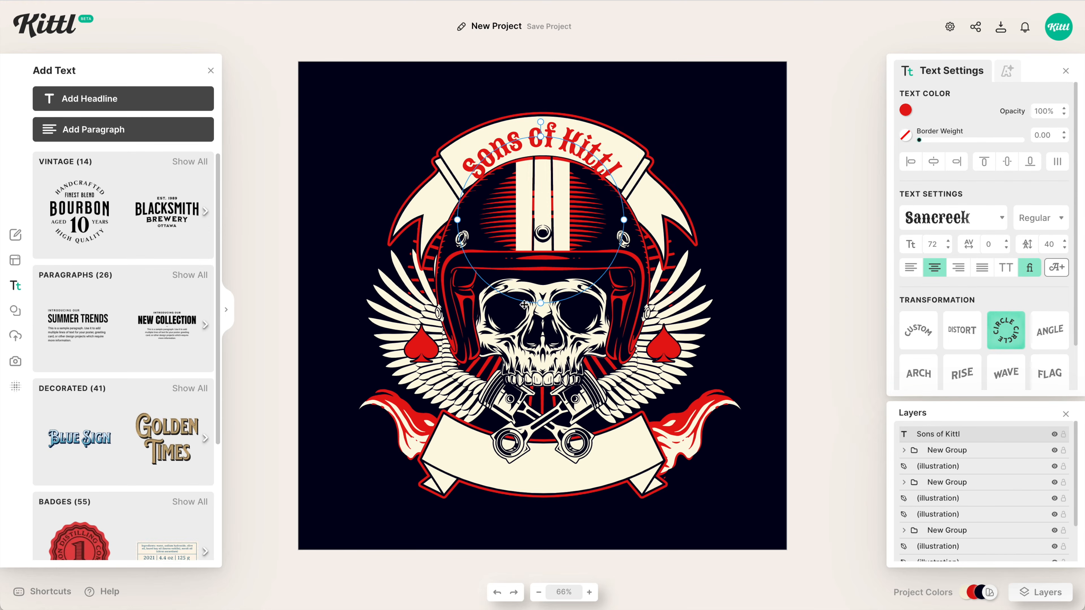
{"action": "left_click_drag", "start_coordinate": [541, 302], "coordinate": [540, 437]}
{"action": "left_click", "coordinate": [1005, 273]}
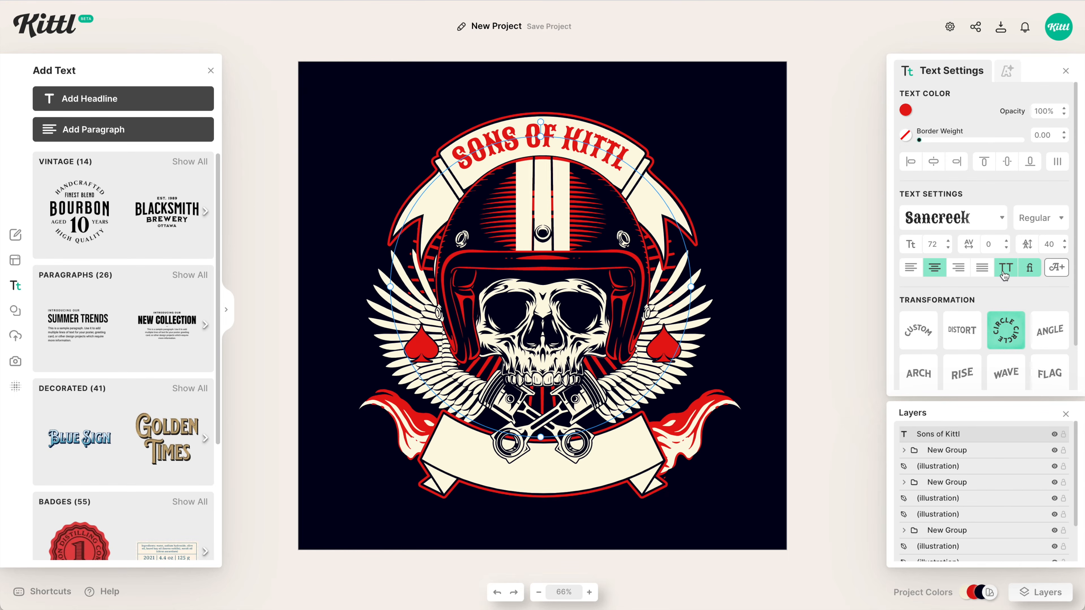
Center the curved headline horizontally within the upper banner and shrink its circle to match the banner's arc.
{"action": "key", "text": "Down"}
{"action": "key", "text": "Down"}
{"action": "key", "text": "Down"}
{"action": "key", "text": "Down"}
{"action": "key", "text": "Down"}
{"action": "key", "text": "Down"}
{"action": "key", "text": "Down"}
{"action": "key", "text": "Down"}
{"action": "key", "text": "Down"}
{"action": "key", "text": "Down"}
{"action": "left_click", "coordinate": [933, 162]}
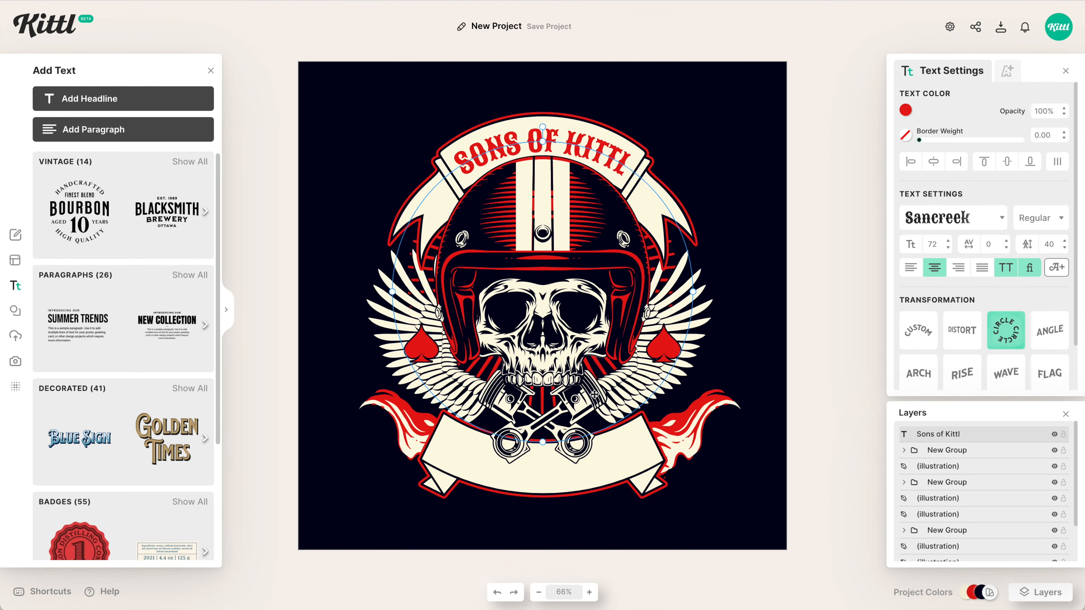
{"action": "left_click_drag", "start_coordinate": [541, 442], "coordinate": [541, 415]}
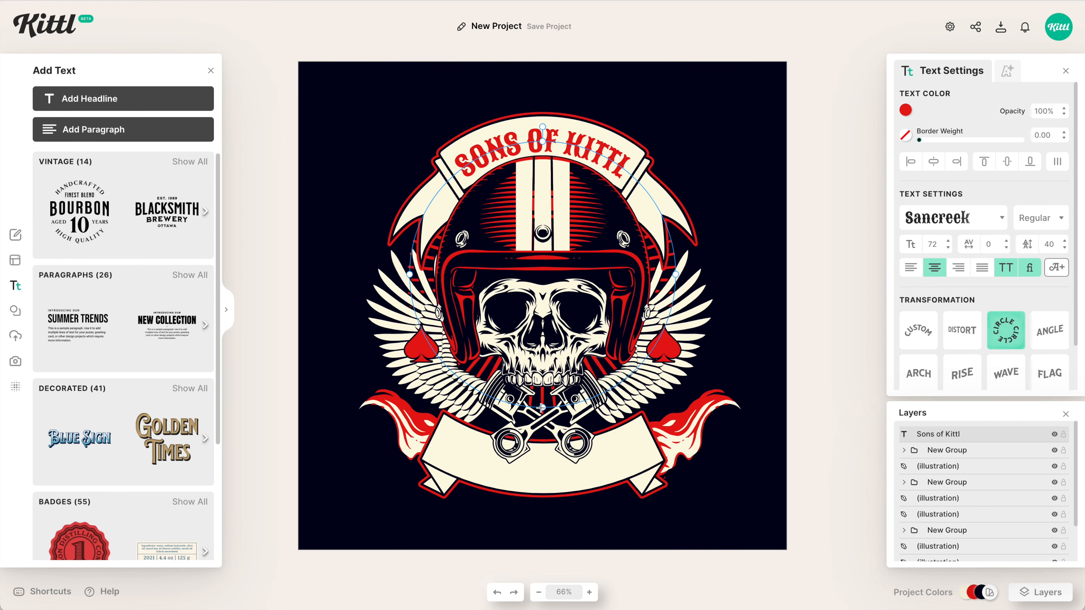
{"action": "key", "text": "shift+Up"}
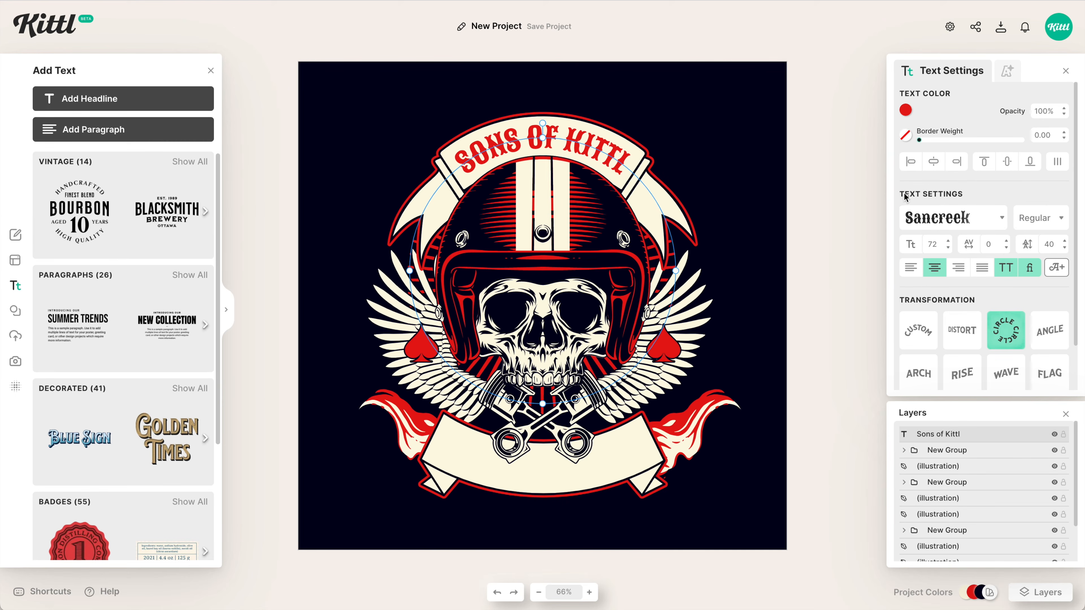
{"action": "left_click_drag", "start_coordinate": [919, 140], "coordinate": [918, 143]}
Give the headline a Block Shadow in the document's dark navy with offset 0 and outline width 3.
{"action": "left_click", "coordinate": [1007, 70]}
{"action": "left_click", "coordinate": [1006, 124]}
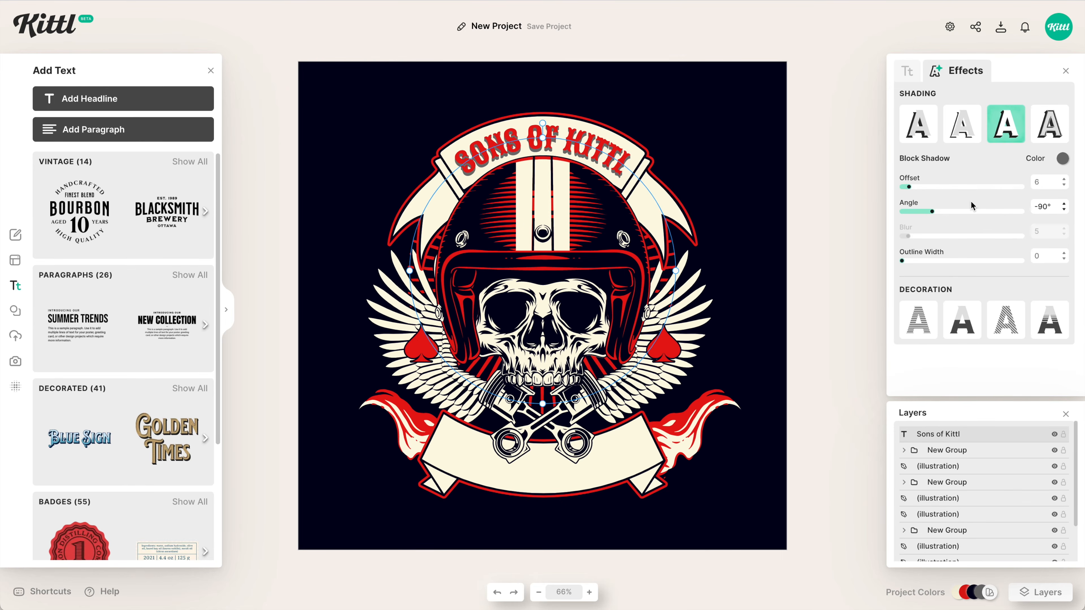
{"action": "left_click_drag", "start_coordinate": [920, 191], "coordinate": [878, 190]}
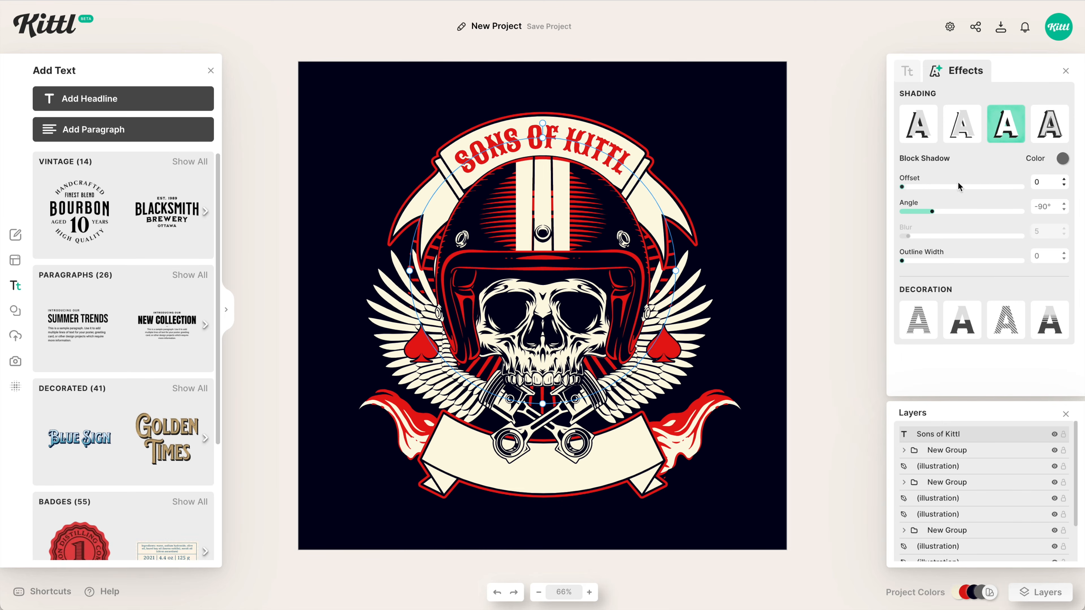
{"action": "scroll", "coordinate": [568, 132], "scroll_direction": "up", "scroll_amount": 5}
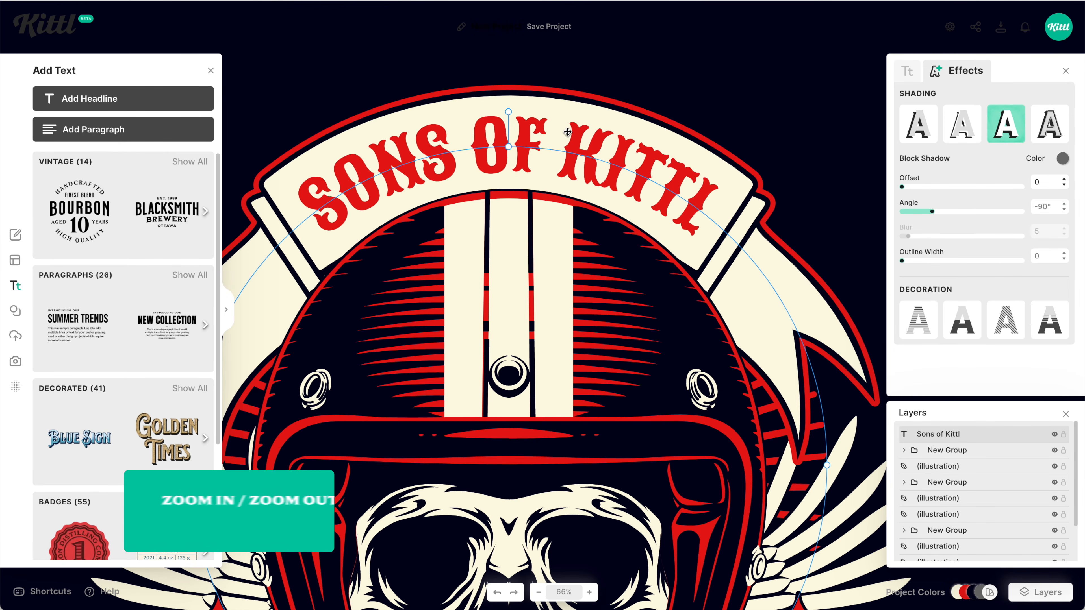
{"action": "left_click", "coordinate": [1062, 159]}
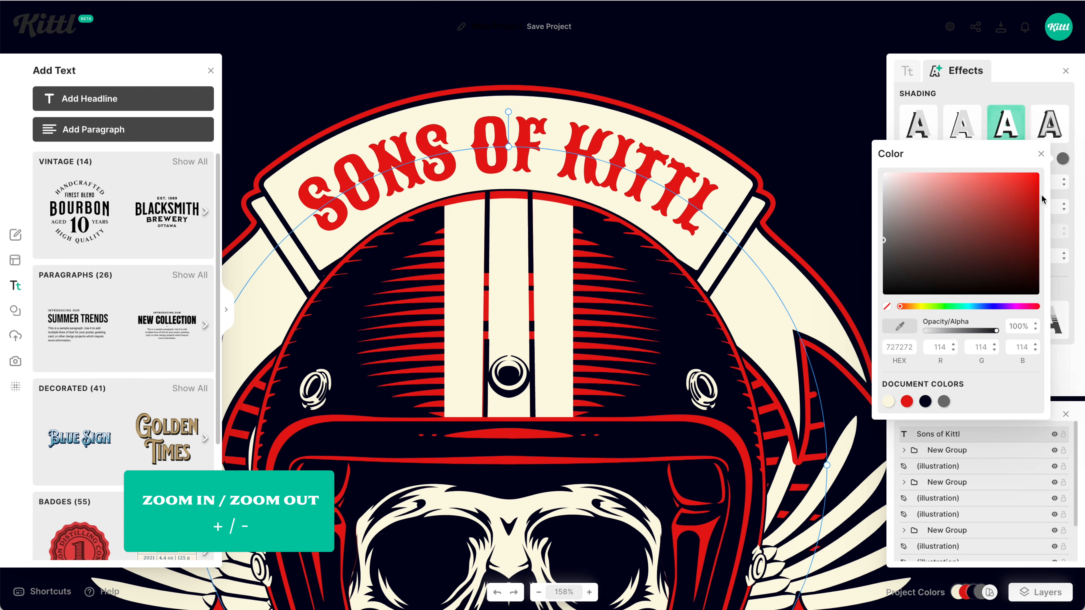
{"action": "left_click", "coordinate": [925, 401]}
{"action": "left_click", "coordinate": [1072, 302]}
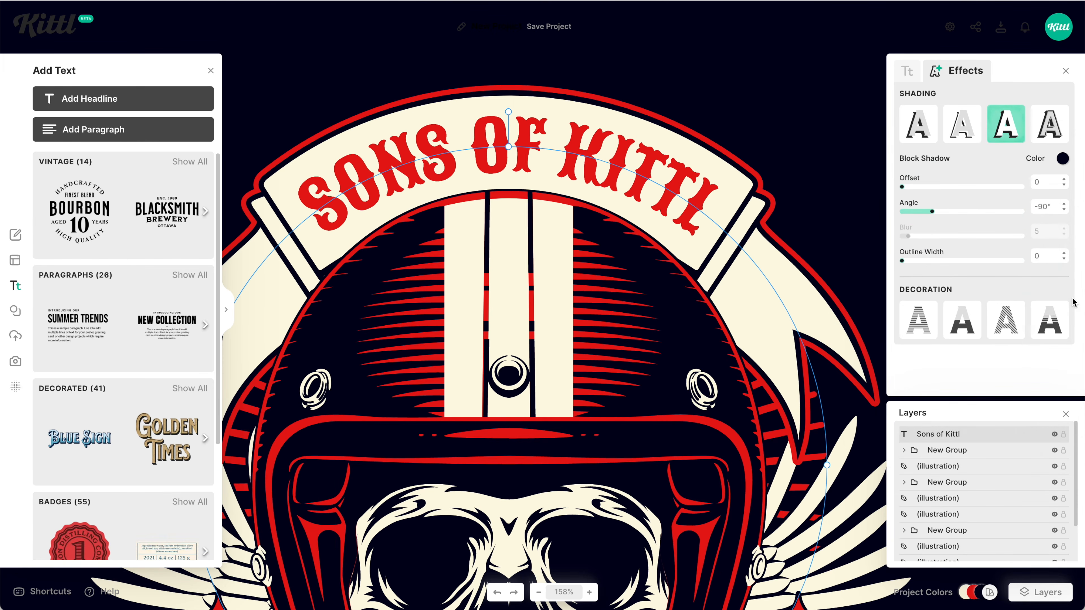
{"action": "left_click_drag", "start_coordinate": [902, 265], "coordinate": [910, 266]}
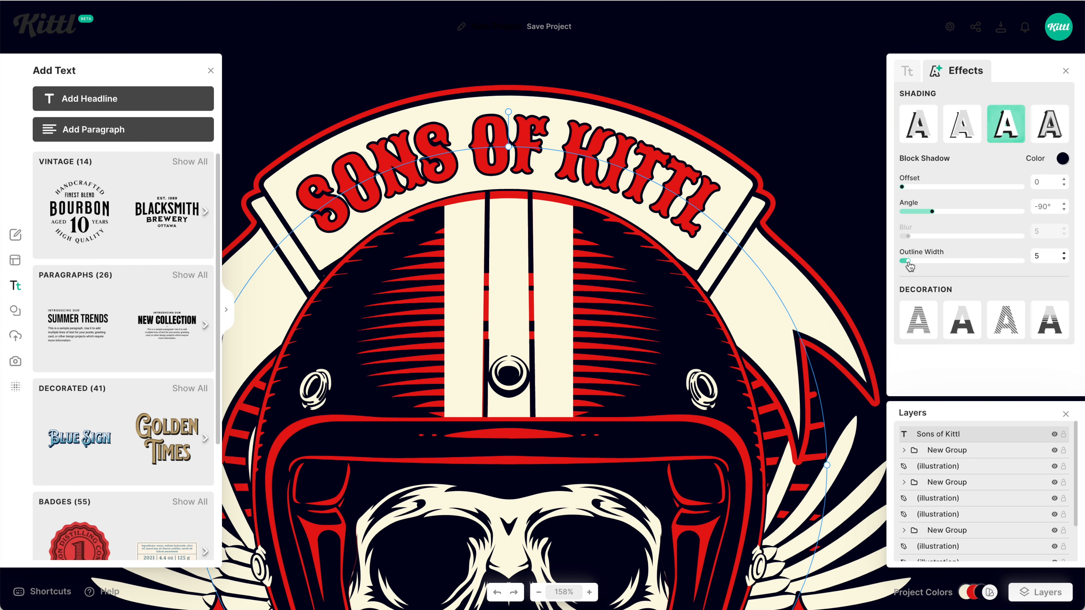
{"action": "left_click", "coordinate": [1065, 259]}
{"action": "left_click", "coordinate": [1064, 259]}
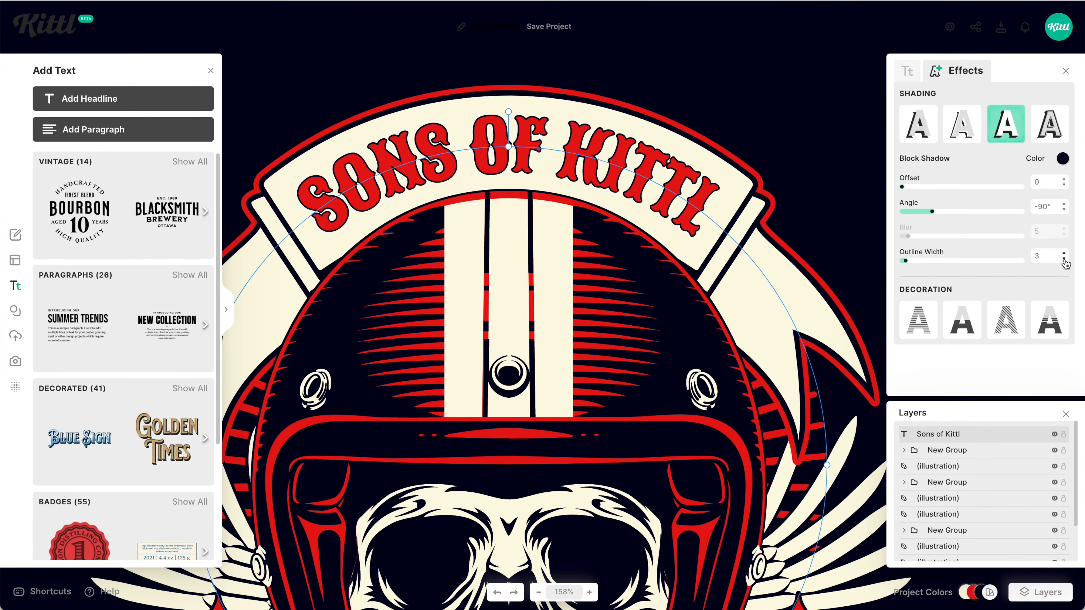
Move the outlined headline very slightly up within the upper banner.
{"action": "left_click", "coordinate": [906, 71]}
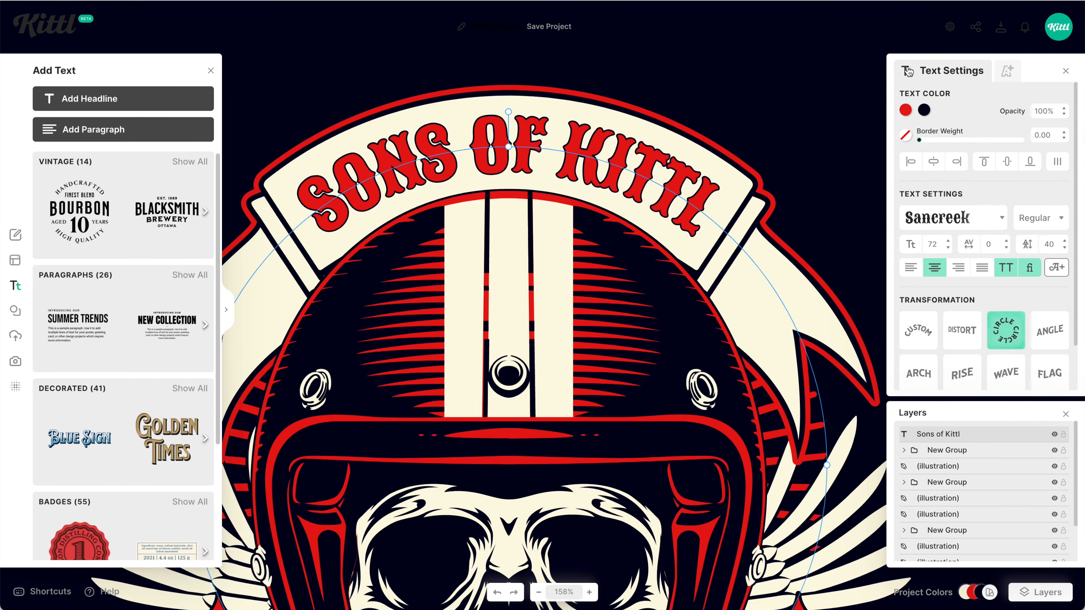
{"action": "scroll", "coordinate": [821, 250], "scroll_direction": "left", "scroll_amount": 4}
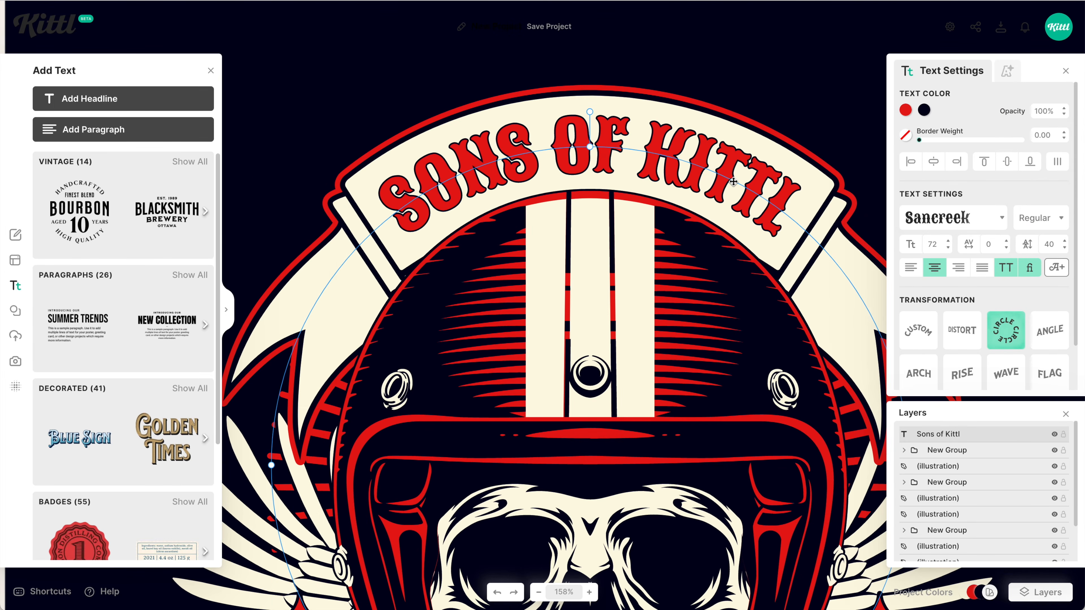
{"action": "left_click_drag", "start_coordinate": [733, 181], "coordinate": [732, 180]}
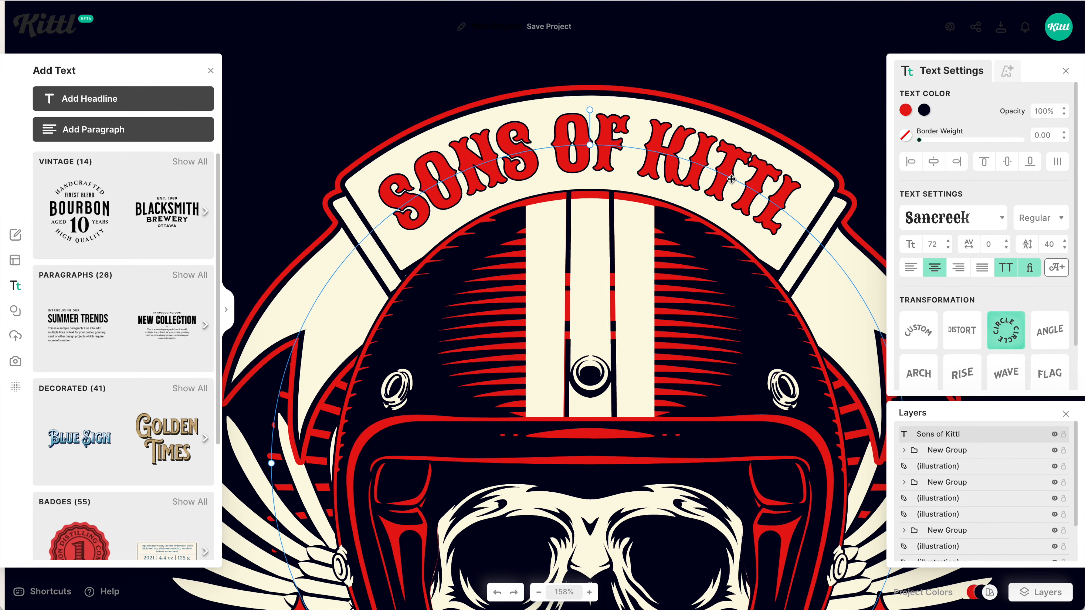
{"action": "key", "text": "shift+1"}
{"action": "left_click", "coordinate": [722, 184]}
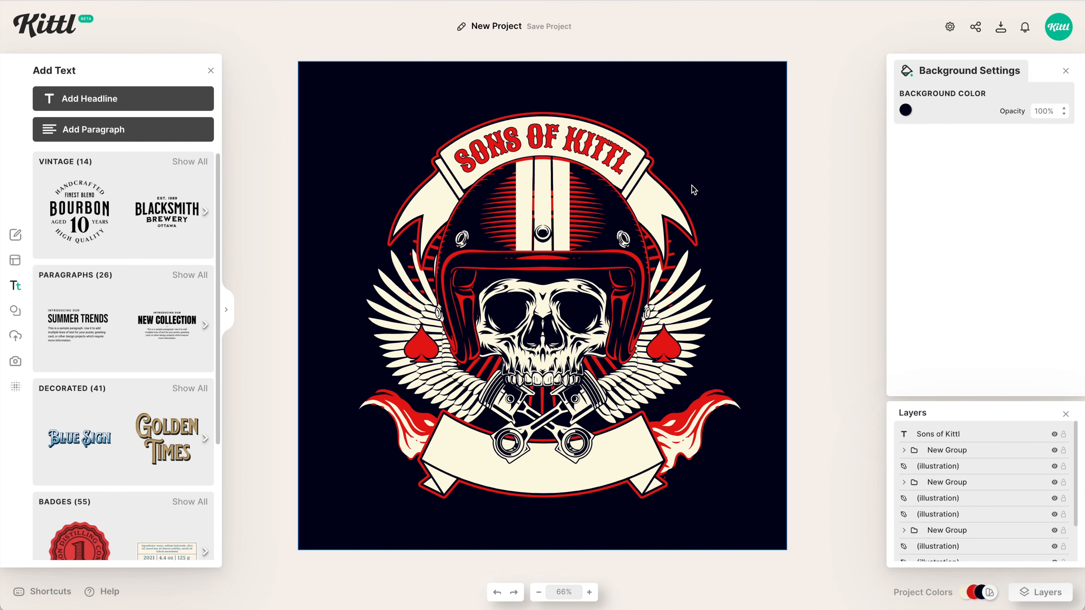
Duplicate the curved headline onto the lower banner and invert its circle direction so it bends the other way.
{"action": "left_click", "coordinate": [583, 148]}
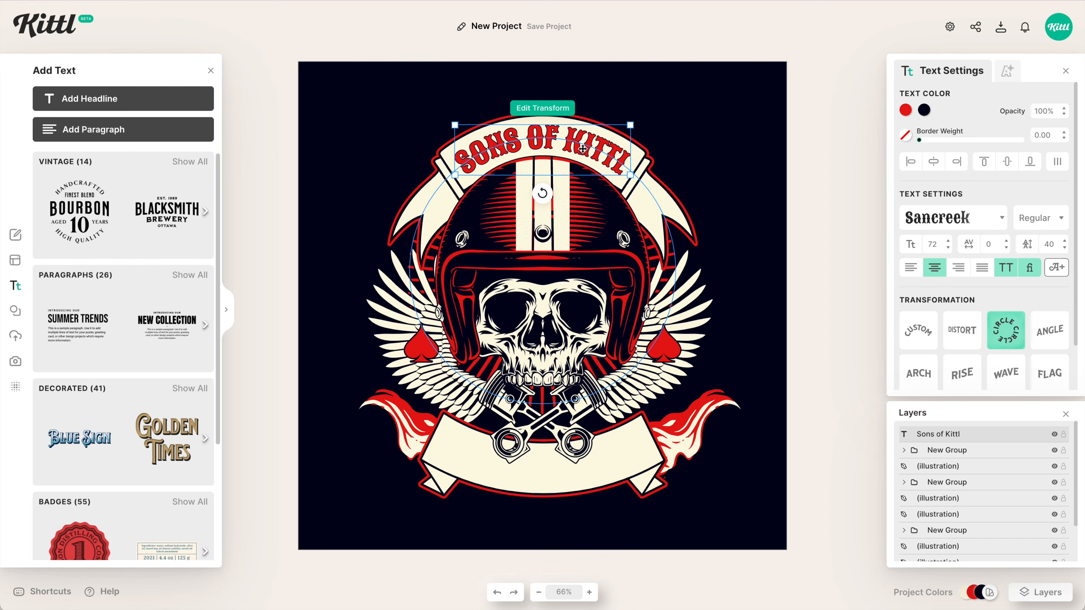
{"action": "left_click_drag", "start_coordinate": [595, 146], "coordinate": [595, 443], "text": "alt"}
{"action": "scroll", "coordinate": [922, 367], "scroll_direction": "down", "scroll_amount": 2}
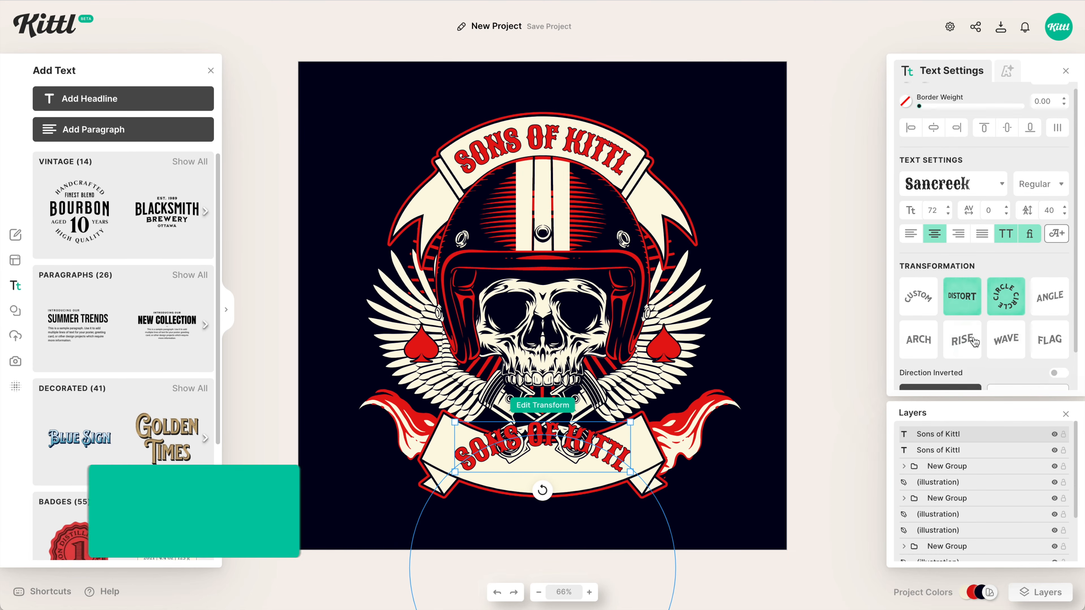
{"action": "left_click", "coordinate": [1058, 355]}
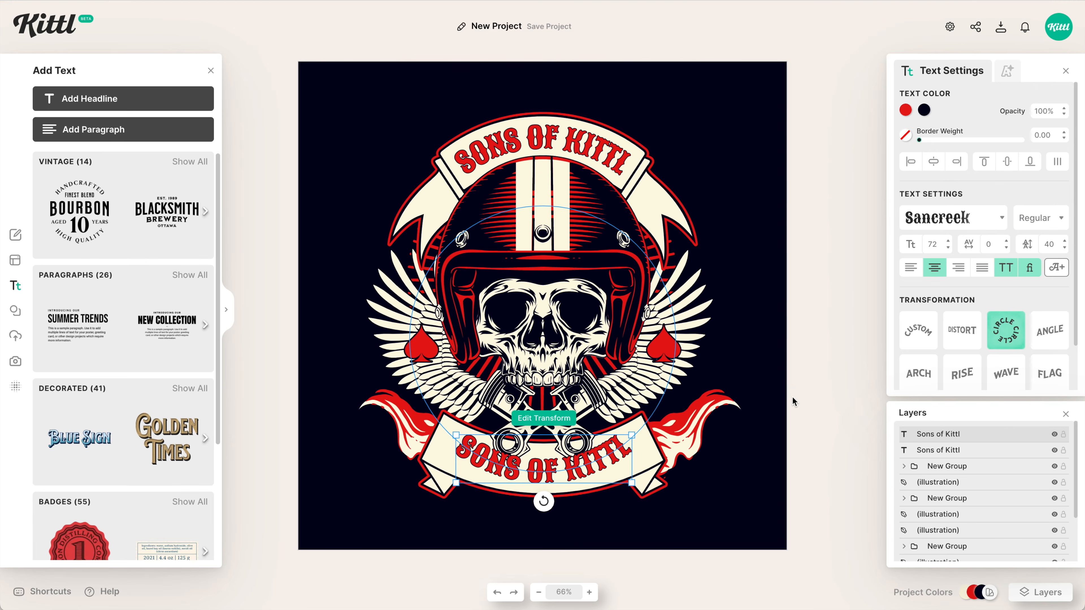
Replace the lower banner text with "berlin" at size 90 with letter spacing 200, placed behind the pistons.
{"action": "double_click", "coordinate": [541, 469]}
{"action": "type", "text": "berlin"}
{"action": "left_click", "coordinate": [757, 424]}
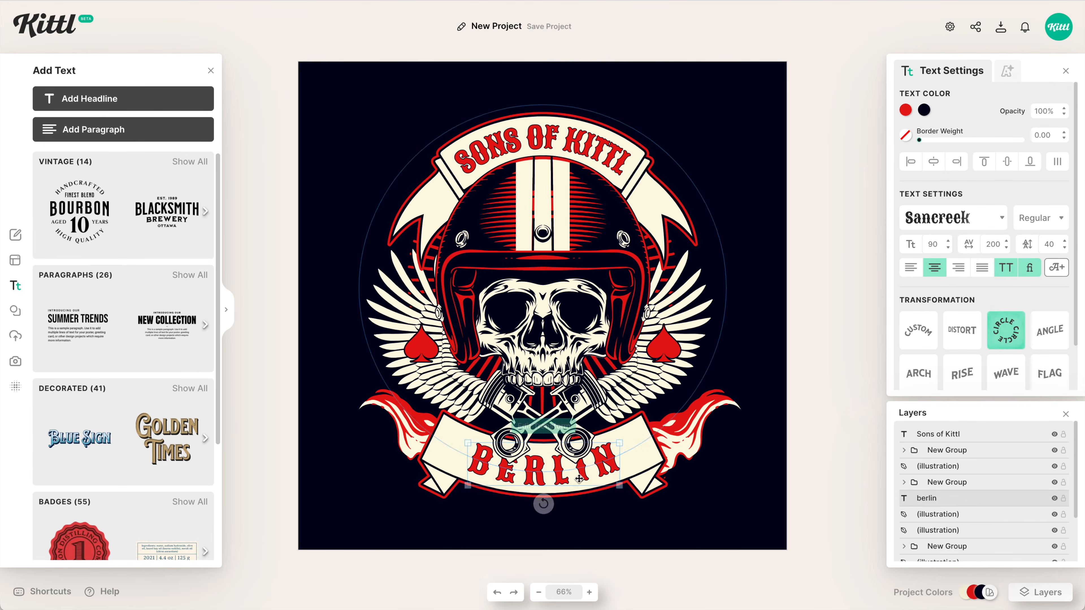
{"action": "left_click_drag", "start_coordinate": [579, 478], "coordinate": [579, 477]}
Shift the lower banner with its lettering and flames slightly down and the crossed pistons slightly up.
{"action": "left_click_drag", "start_coordinate": [740, 539], "coordinate": [317, 468]}
{"action": "key", "text": "shift+Down"}
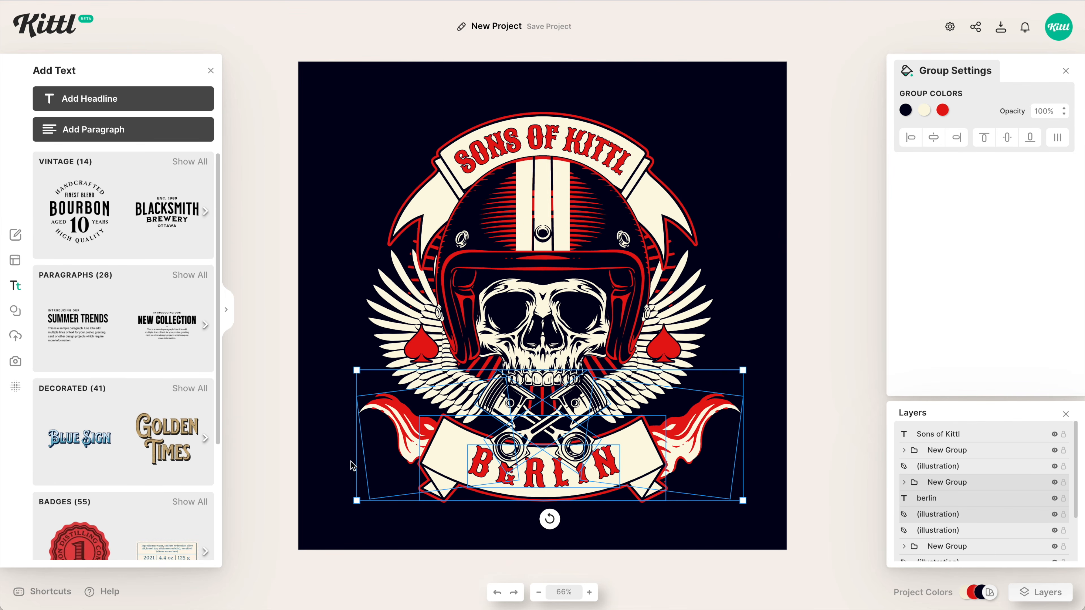
{"action": "left_click", "coordinate": [583, 525]}
{"action": "left_click", "coordinate": [580, 433]}
{"action": "key", "text": "shift+Up"}
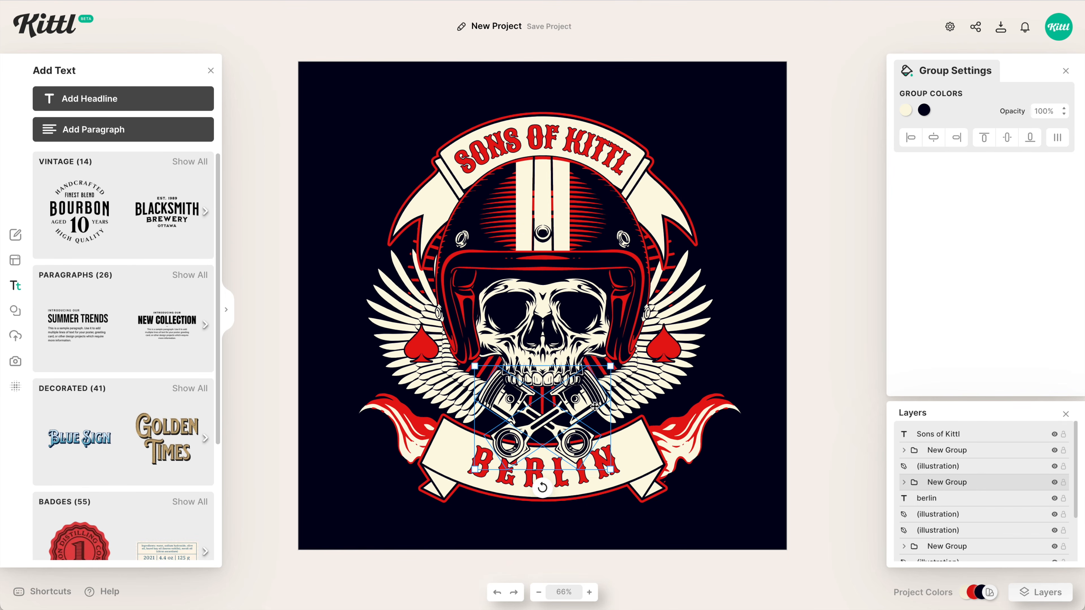
{"action": "key", "text": "shift+Up"}
{"action": "key", "text": "Down"}
{"action": "key", "text": "Down"}
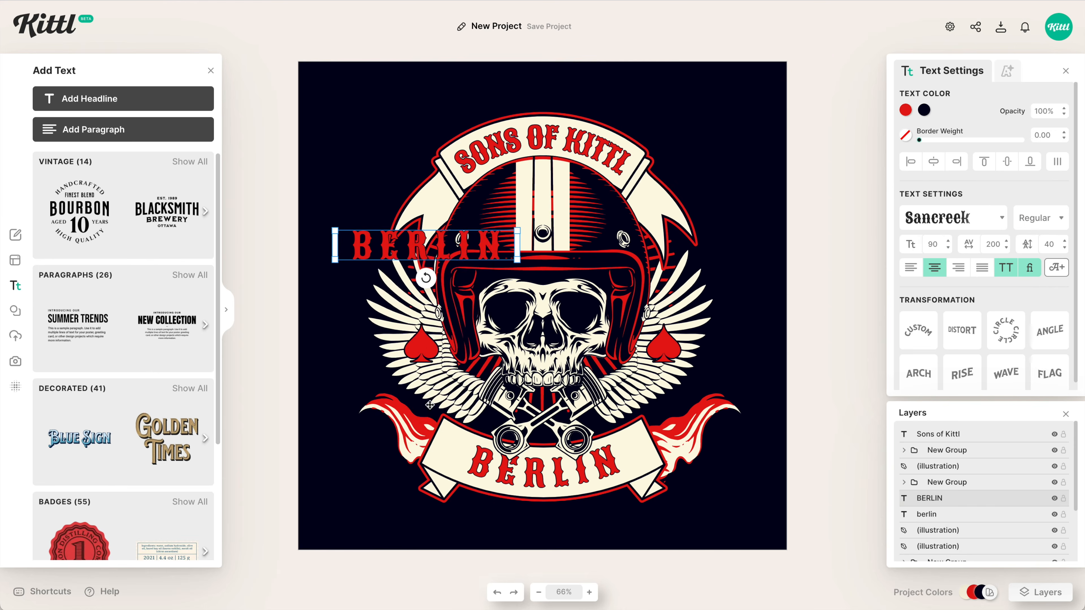
Turn an uncurved copy of the Berlin lettering into a small dark navy "estd" at size 38 with letter spacing 40.
{"action": "left_click", "coordinate": [431, 410]}
{"action": "scroll", "coordinate": [450, 245], "scroll_direction": "up", "scroll_amount": 5}
{"action": "left_click_drag", "start_coordinate": [665, 217], "coordinate": [466, 188]}
{"action": "left_click", "coordinate": [905, 110]}
{"action": "left_click", "coordinate": [768, 353]}
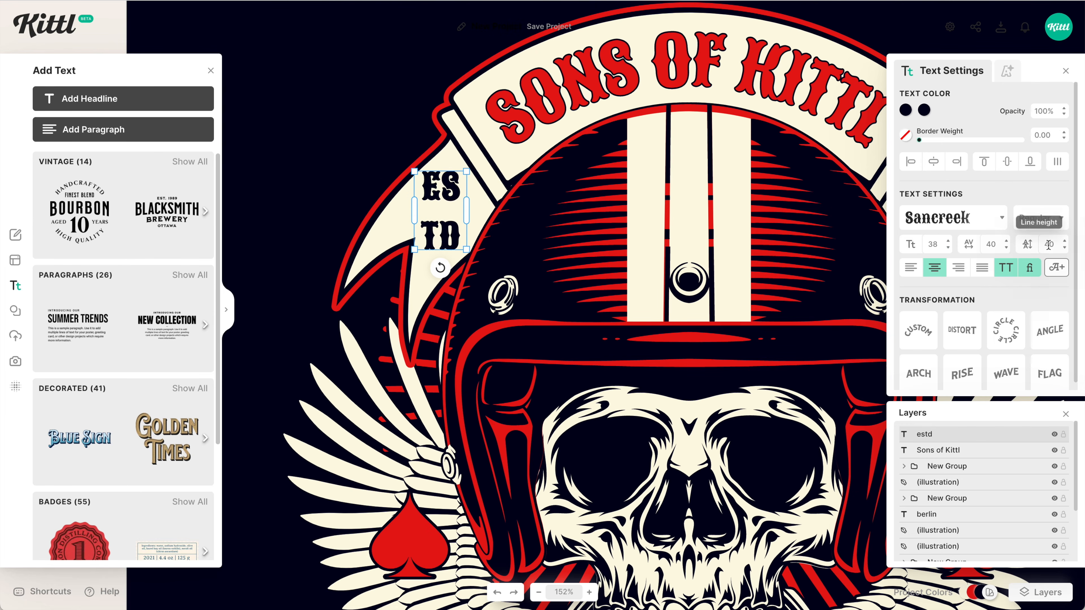
Set the two-line "estd" text's line height to 0 and position it on the upper banner's left tail.
{"action": "left_click", "coordinate": [1048, 245]}
{"action": "type", "text": "0"}
{"action": "left_click", "coordinate": [325, 205]}
{"action": "left_click_drag", "start_coordinate": [444, 227], "coordinate": [450, 231]}
{"action": "left_click_drag", "start_coordinate": [570, 184], "coordinate": [383, 213]}
{"action": "left_click", "coordinate": [211, 71]}
Duplicate the "estd" text onto the upper banner's right tail and change it to "2021" split over two lines.
{"action": "left_click_drag", "start_coordinate": [266, 260], "coordinate": [746, 260]}
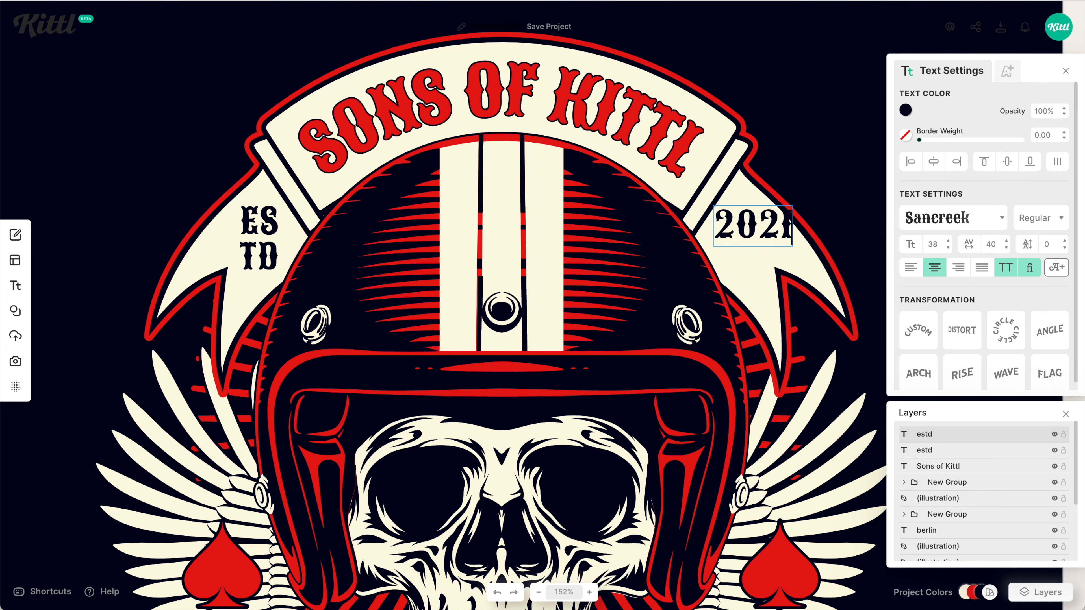
{"action": "type", "text": "1"}
{"action": "key", "text": "Escape"}
{"action": "key", "text": "shift+1"}
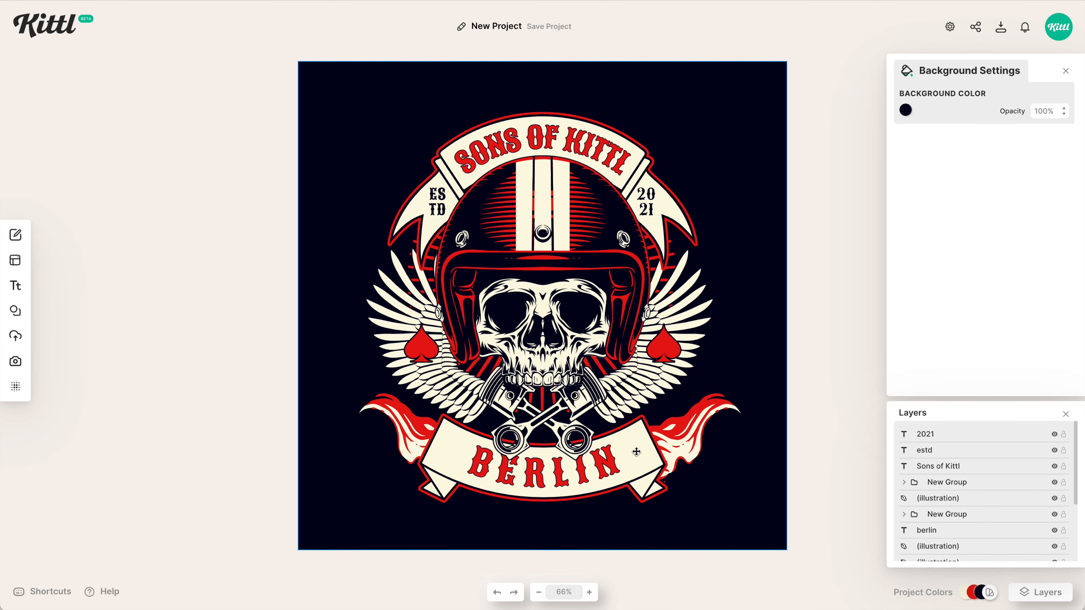
Search the elements library for "cross" and look through the matching illustrations.
{"action": "left_click", "coordinate": [16, 310]}
{"action": "left_click", "coordinate": [130, 101]}
{"action": "type", "text": "cross"}
{"action": "scroll", "coordinate": [194, 356], "scroll_direction": "down", "scroll_amount": 1}
{"action": "left_click", "coordinate": [178, 376]}
{"action": "left_click_drag", "start_coordinate": [530, 311], "coordinate": [504, 367]}
{"action": "key", "text": "super+z"}
{"action": "key", "text": "super+z"}
Add the black ornate cross to the lower banner before "BERLIN", scaled down and tilted to follow the banner.
{"action": "left_click_drag", "start_coordinate": [167, 353], "coordinate": [464, 416]}
{"action": "left_click_drag", "start_coordinate": [526, 335], "coordinate": [428, 462]}
{"action": "left_click_drag", "start_coordinate": [413, 481], "coordinate": [443, 455]}
{"action": "scroll", "coordinate": [446, 460], "scroll_direction": "up", "scroll_amount": 10}
{"action": "left_click_drag", "start_coordinate": [506, 491], "coordinate": [423, 476]}
{"action": "left_click_drag", "start_coordinate": [449, 424], "coordinate": [464, 429]}
Color the cross with the document's red and give it a thin dark navy border.
{"action": "left_click", "coordinate": [906, 110]}
{"action": "left_click_drag", "start_coordinate": [919, 140], "coordinate": [921, 143]}
{"action": "left_click", "coordinate": [905, 135]}
{"action": "left_click", "coordinate": [782, 378]}
Copy the cross to the other side of "BERLIN", mirror it horizontally, and group both crosses.
{"action": "left_click_drag", "start_coordinate": [501, 511], "coordinate": [326, 407]}
{"action": "left_click_drag", "start_coordinate": [302, 325], "coordinate": [853, 326]}
{"action": "right_click", "coordinate": [770, 347]}
{"action": "left_click", "coordinate": [811, 446]}
{"action": "left_click_drag", "start_coordinate": [780, 375], "coordinate": [801, 375]}
{"action": "scroll", "coordinate": [802, 375], "scroll_direction": "down", "scroll_amount": 5}
{"action": "left_click", "coordinate": [428, 358], "text": "shift"}
{"action": "key", "text": "super+g"}
{"action": "left_click", "coordinate": [786, 469]}
{"action": "key", "text": "super+0"}
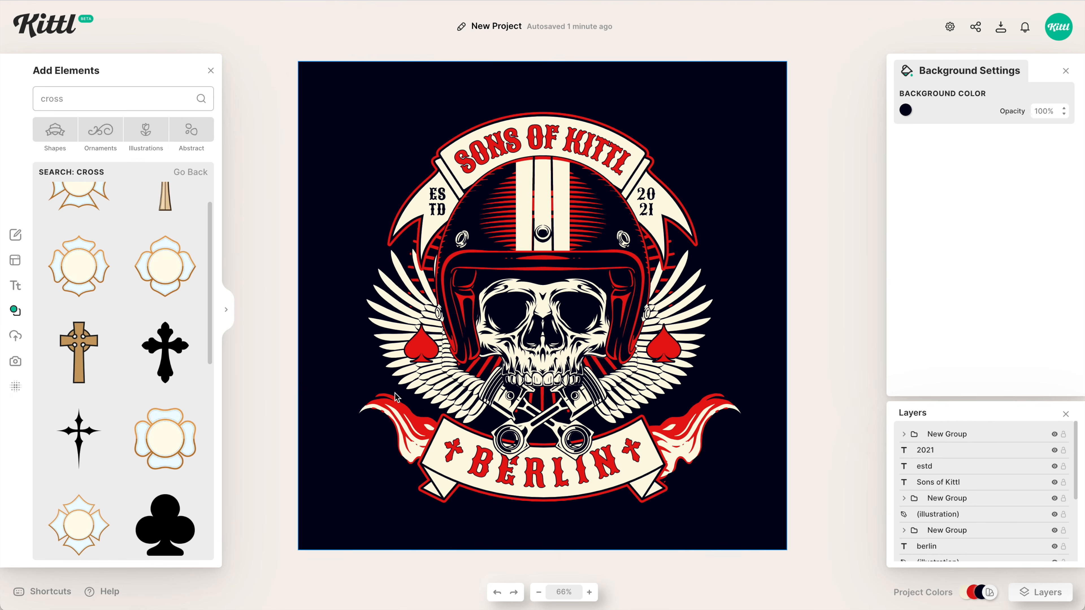
Apply the first grunge texture to the whole design in Alpha Mask mode with Clip Content enabled.
{"action": "left_click", "coordinate": [16, 387]}
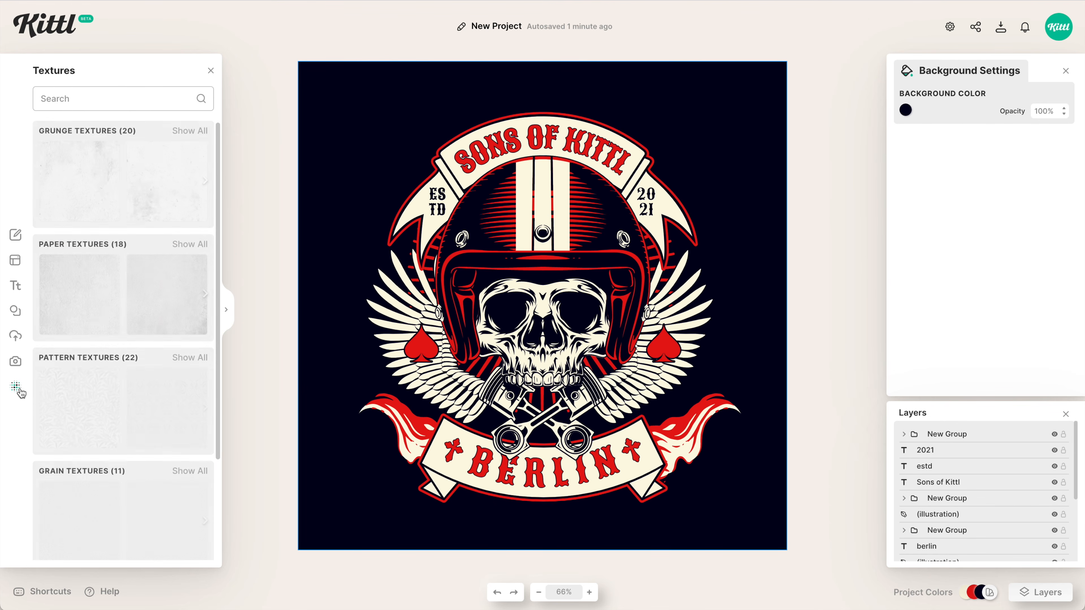
{"action": "left_click", "coordinate": [115, 219]}
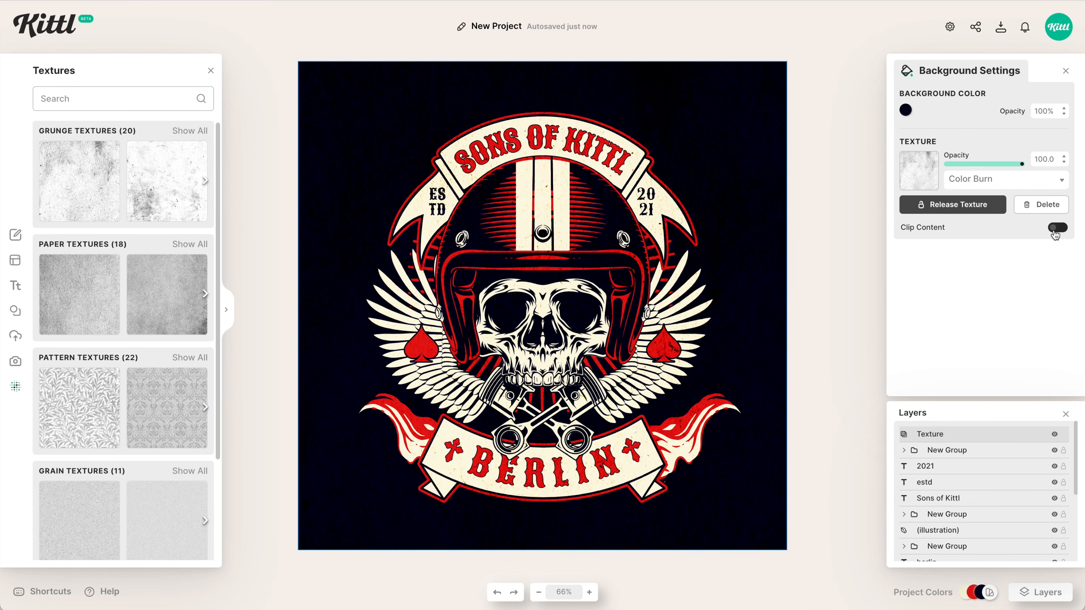
{"action": "left_click", "coordinate": [1028, 185]}
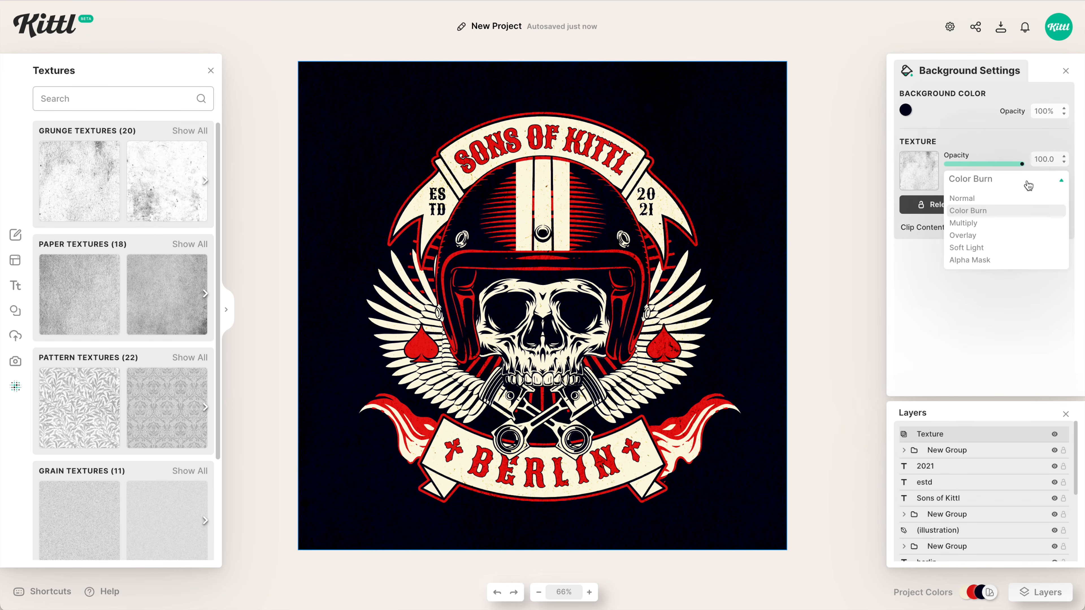
{"action": "left_click", "coordinate": [987, 261]}
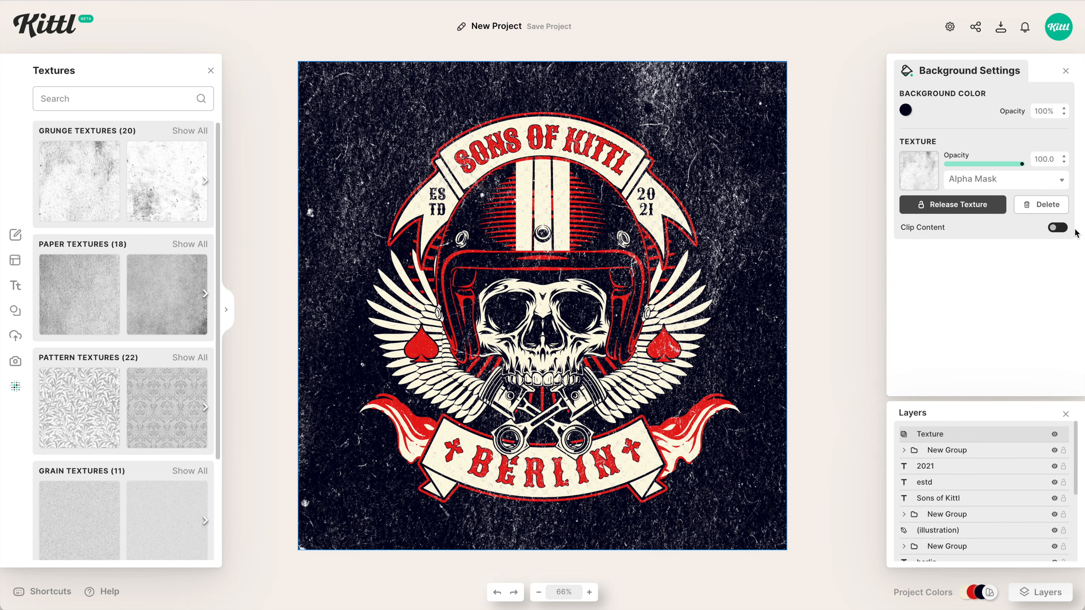
{"action": "left_click", "coordinate": [1058, 228]}
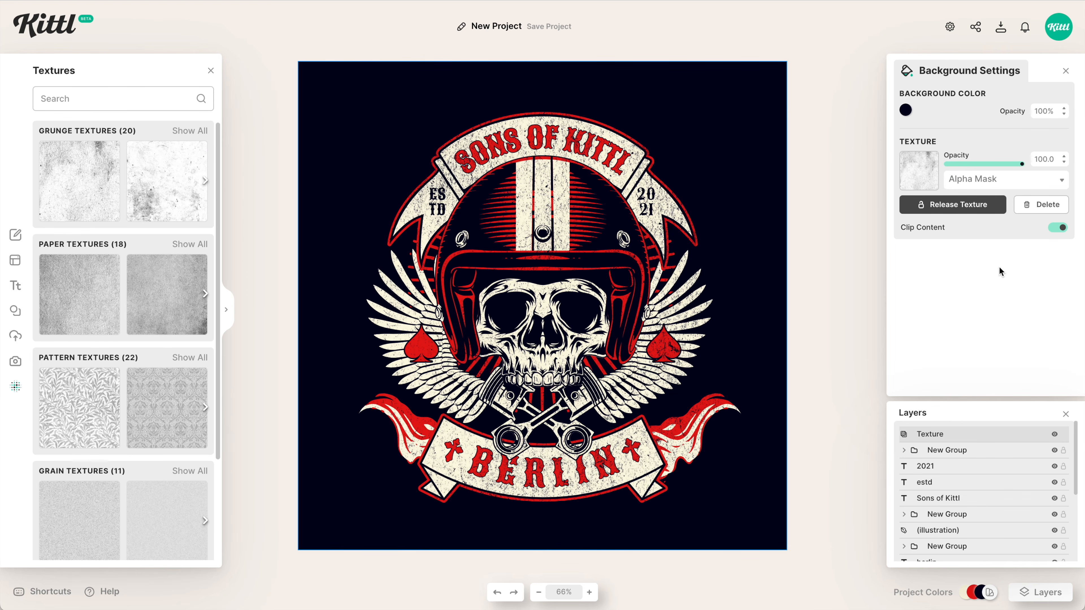
Try further grunge textures on the design one after another and leave the densely speckled one applied.
{"action": "left_click", "coordinate": [170, 185]}
{"action": "scroll", "coordinate": [170, 186], "scroll_direction": "right", "scroll_amount": 3}
{"action": "left_click", "coordinate": [170, 185]}
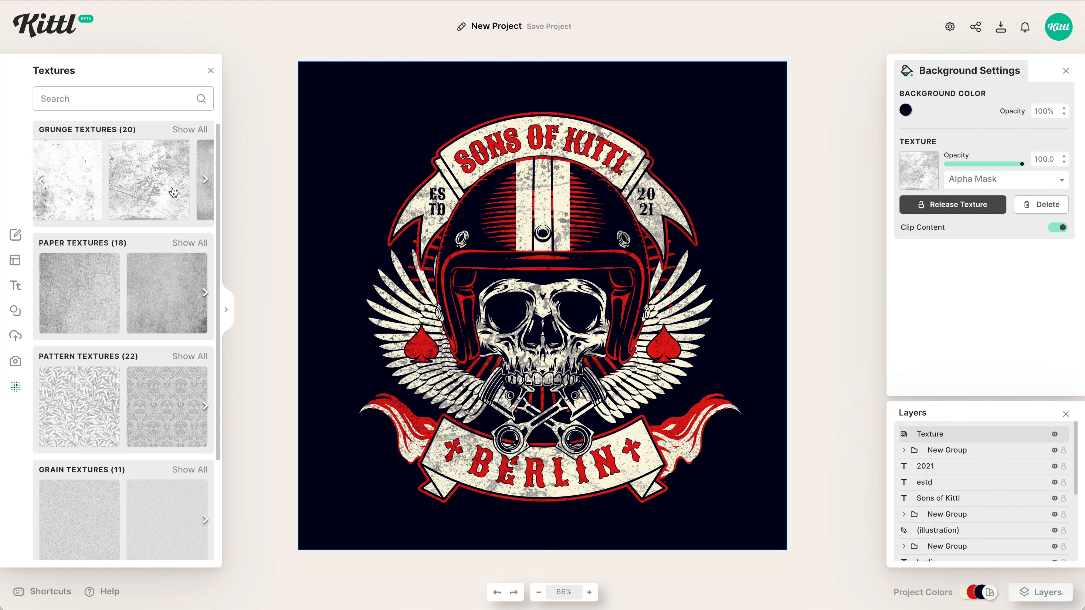
{"action": "scroll", "coordinate": [170, 185], "scroll_direction": "right", "scroll_amount": 3}
{"action": "left_click", "coordinate": [170, 185]}
{"action": "scroll", "coordinate": [171, 185], "scroll_direction": "right", "scroll_amount": 3}
{"action": "left_click", "coordinate": [173, 188]}
{"action": "scroll", "coordinate": [172, 189], "scroll_direction": "right", "scroll_amount": 3}
{"action": "left_click", "coordinate": [173, 188]}
{"action": "scroll", "coordinate": [172, 188], "scroll_direction": "right", "scroll_amount": 3}
{"action": "left_click", "coordinate": [173, 188]}
{"action": "scroll", "coordinate": [173, 189], "scroll_direction": "right", "scroll_amount": 1}
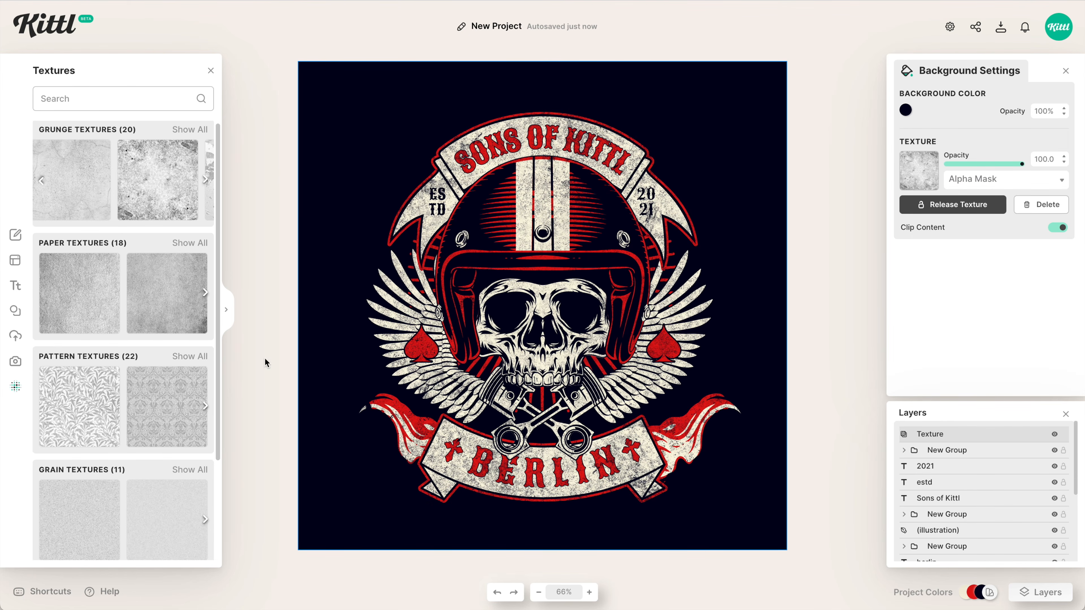